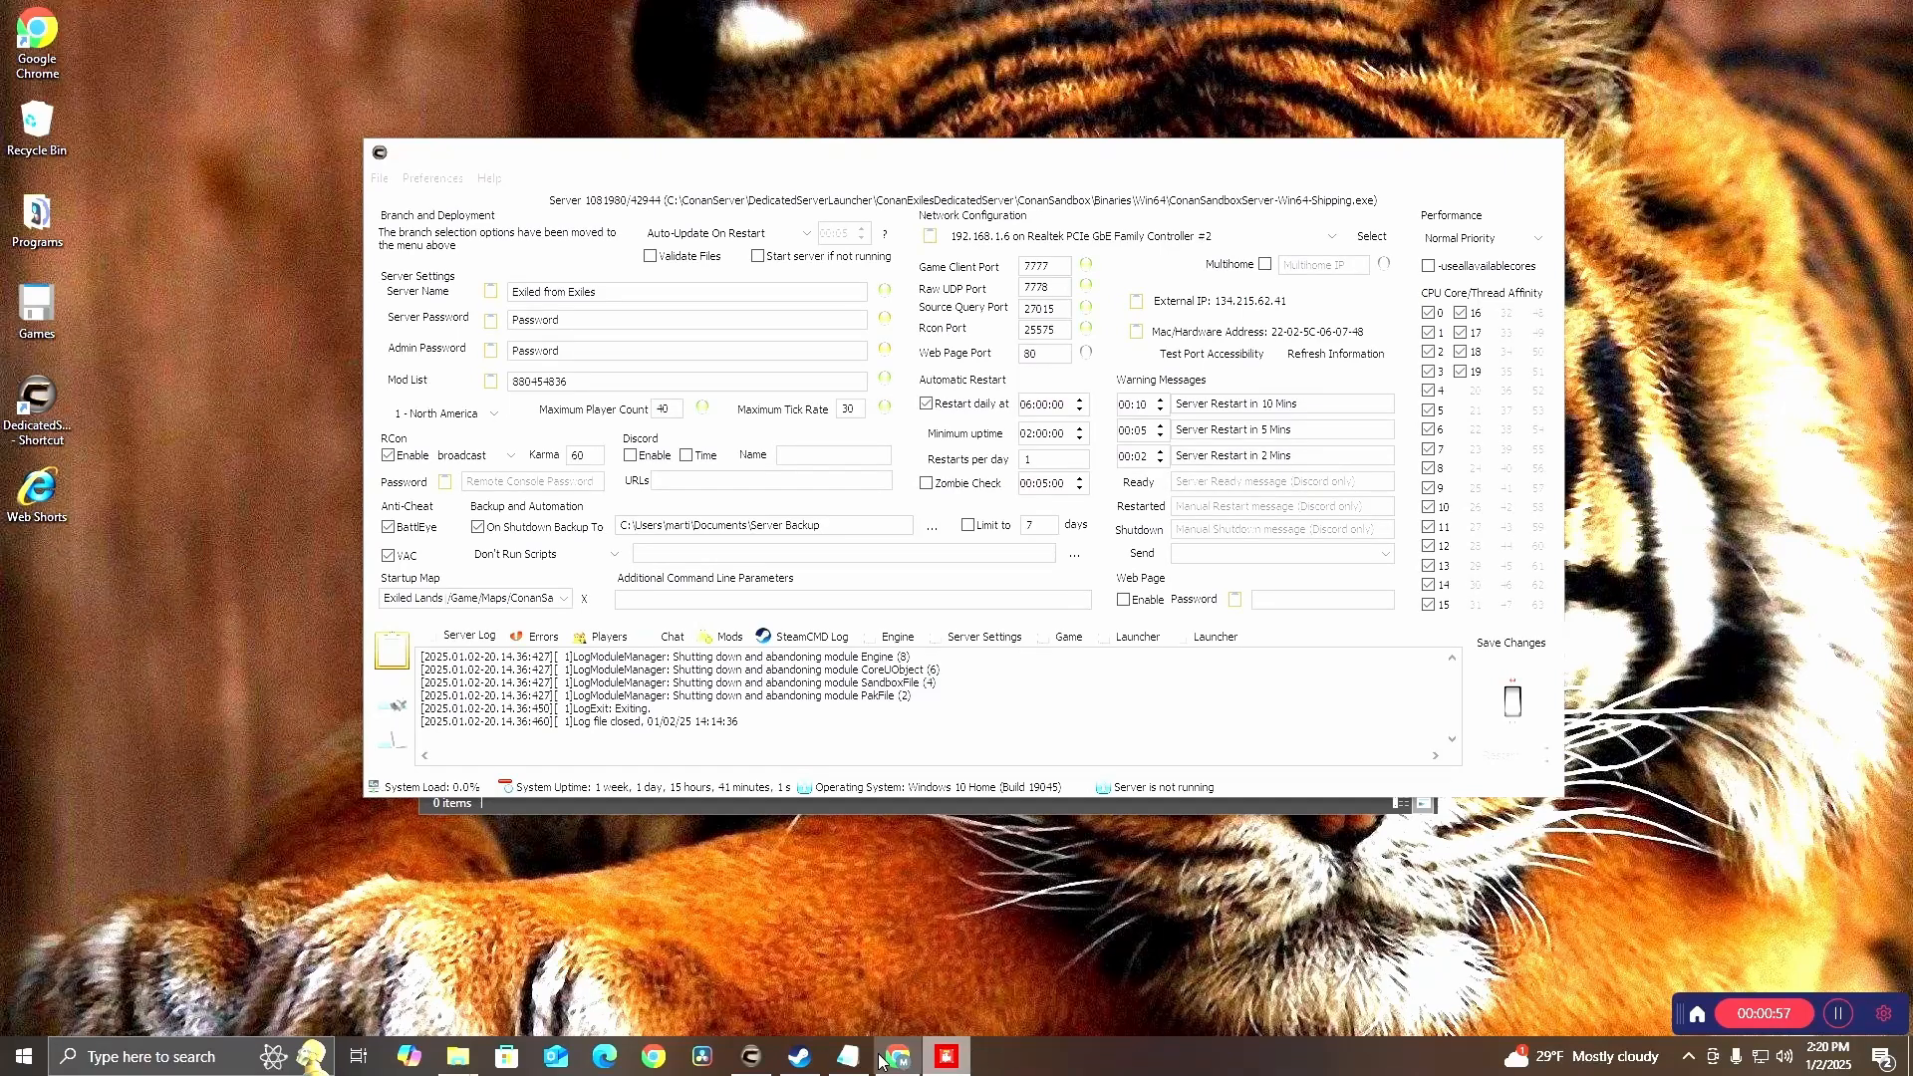
Open the Notepad note with the DedicatedServerLauncher download link, move it aside, and minimize it
click(849, 1056)
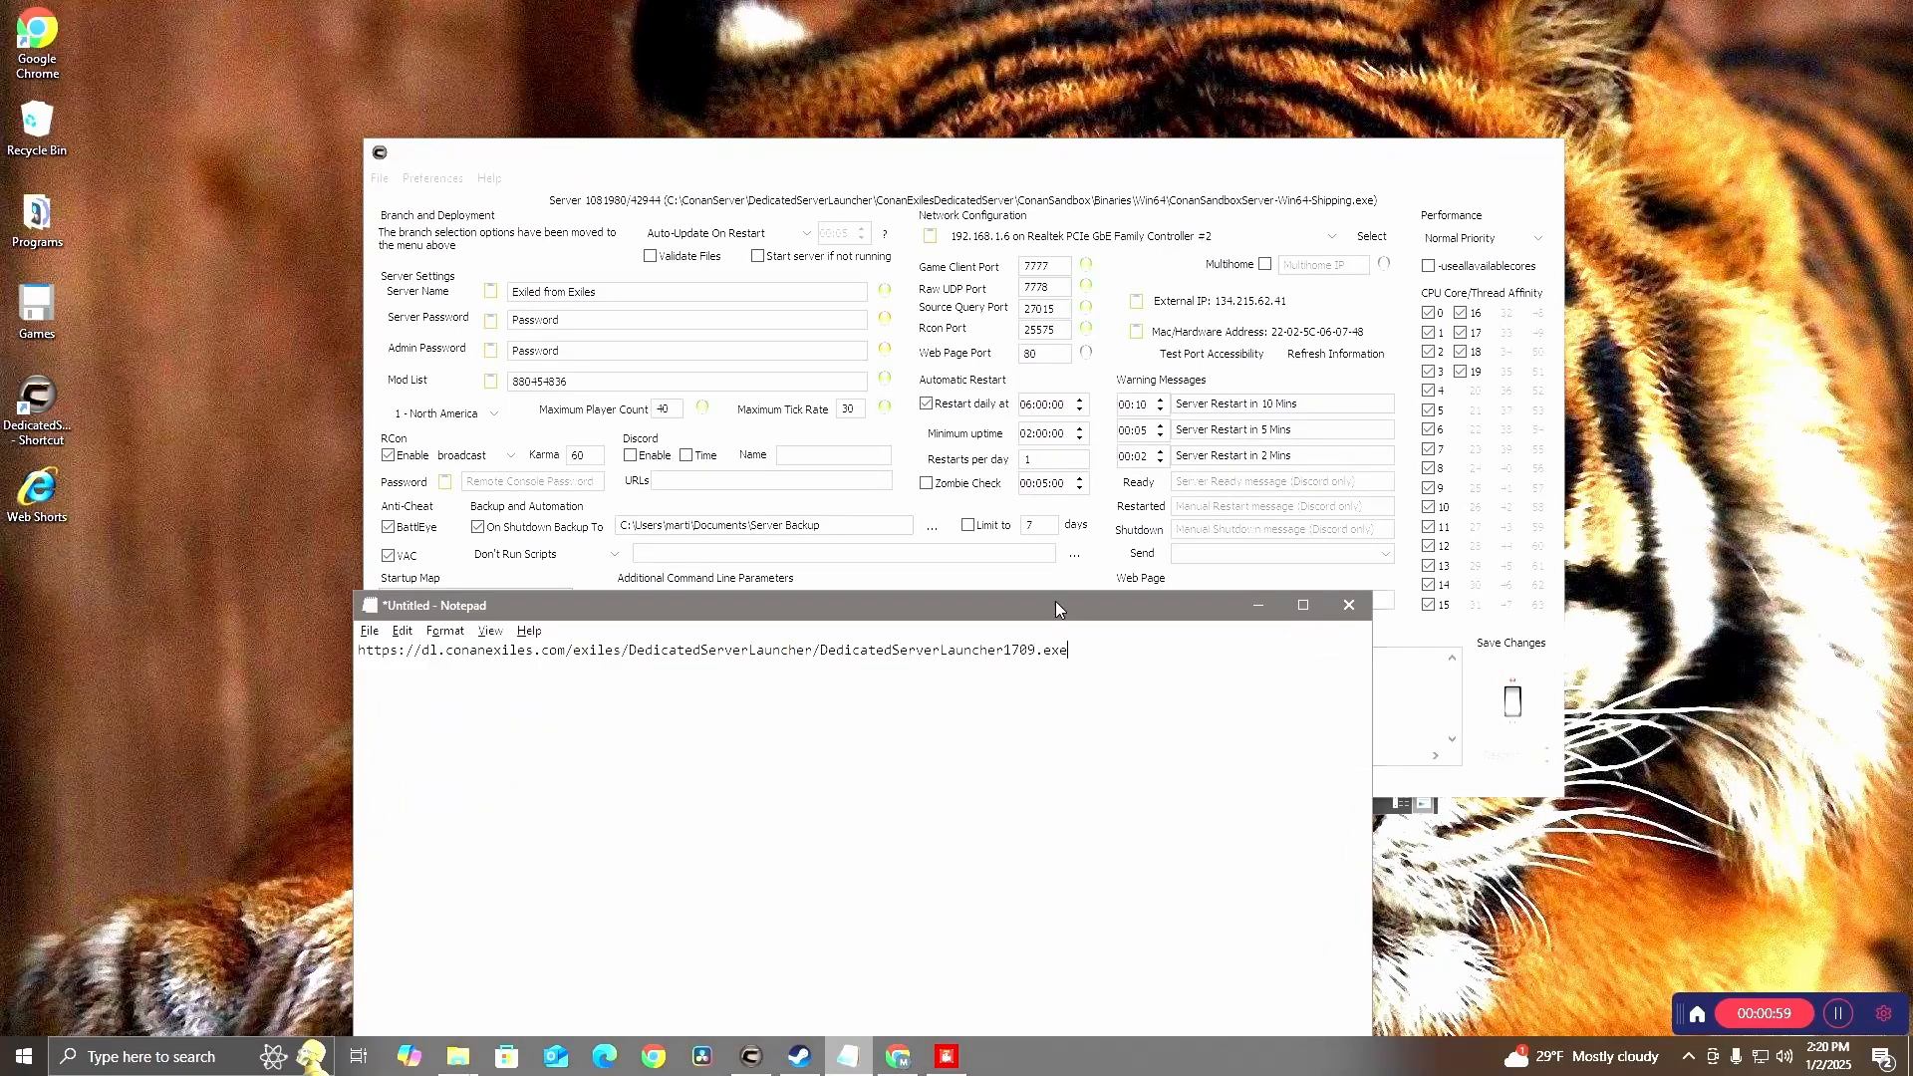
drag(1055, 609, 1151, 795)
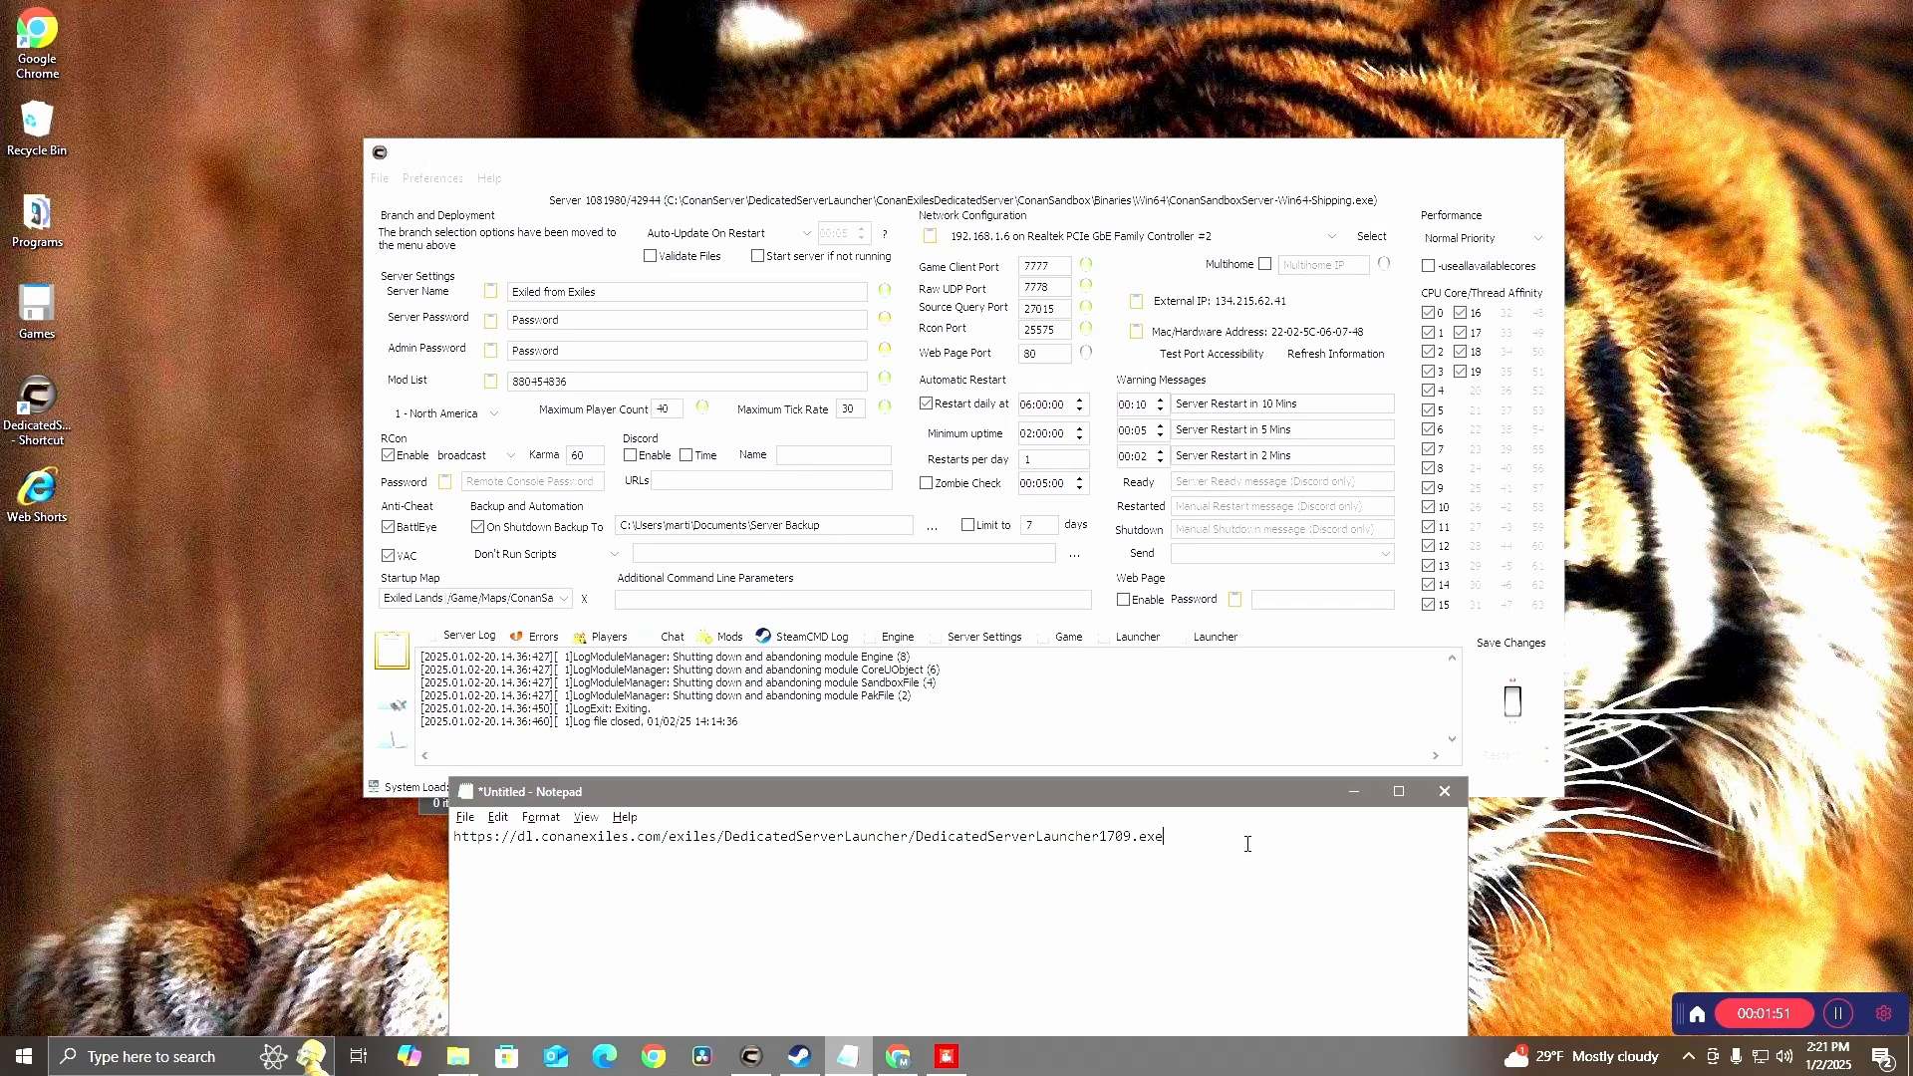
click(1361, 793)
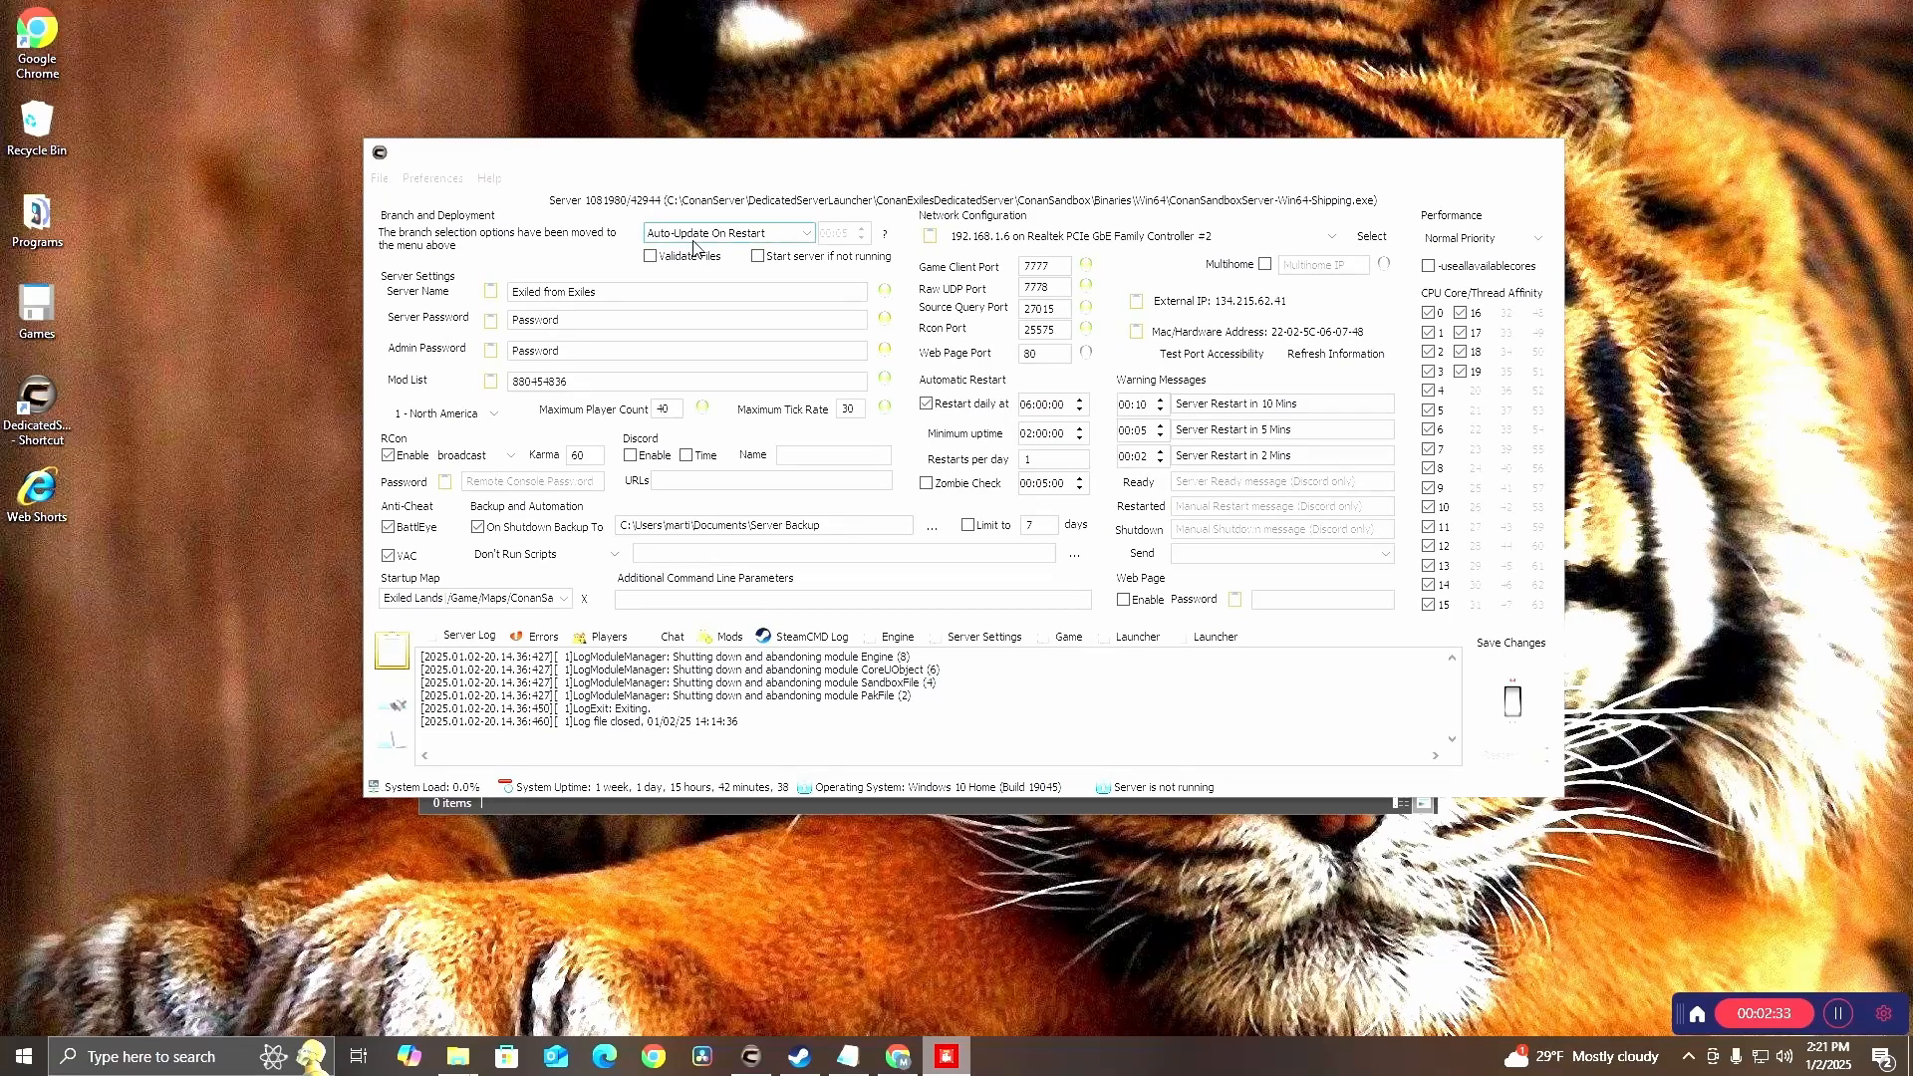
Choose Auto-Update On Restart as the server's update option
click(805, 237)
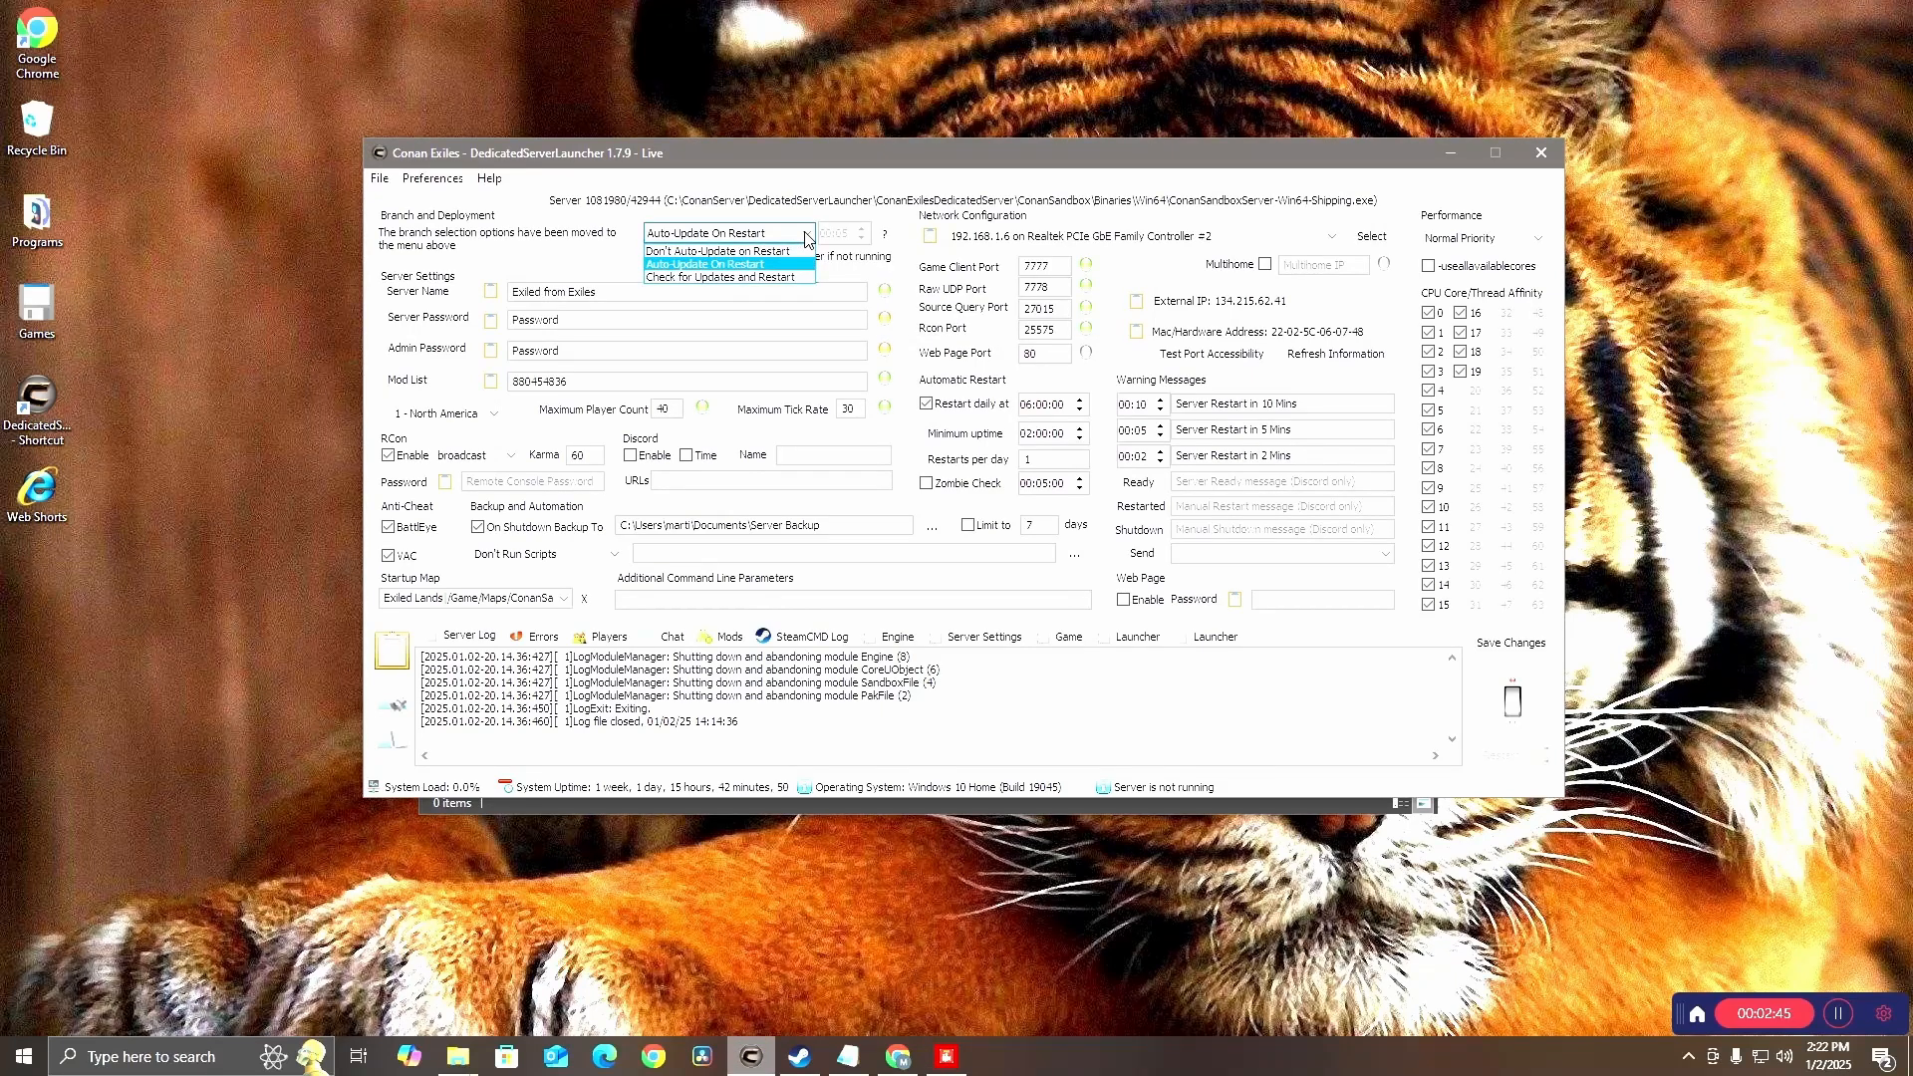
click(708, 264)
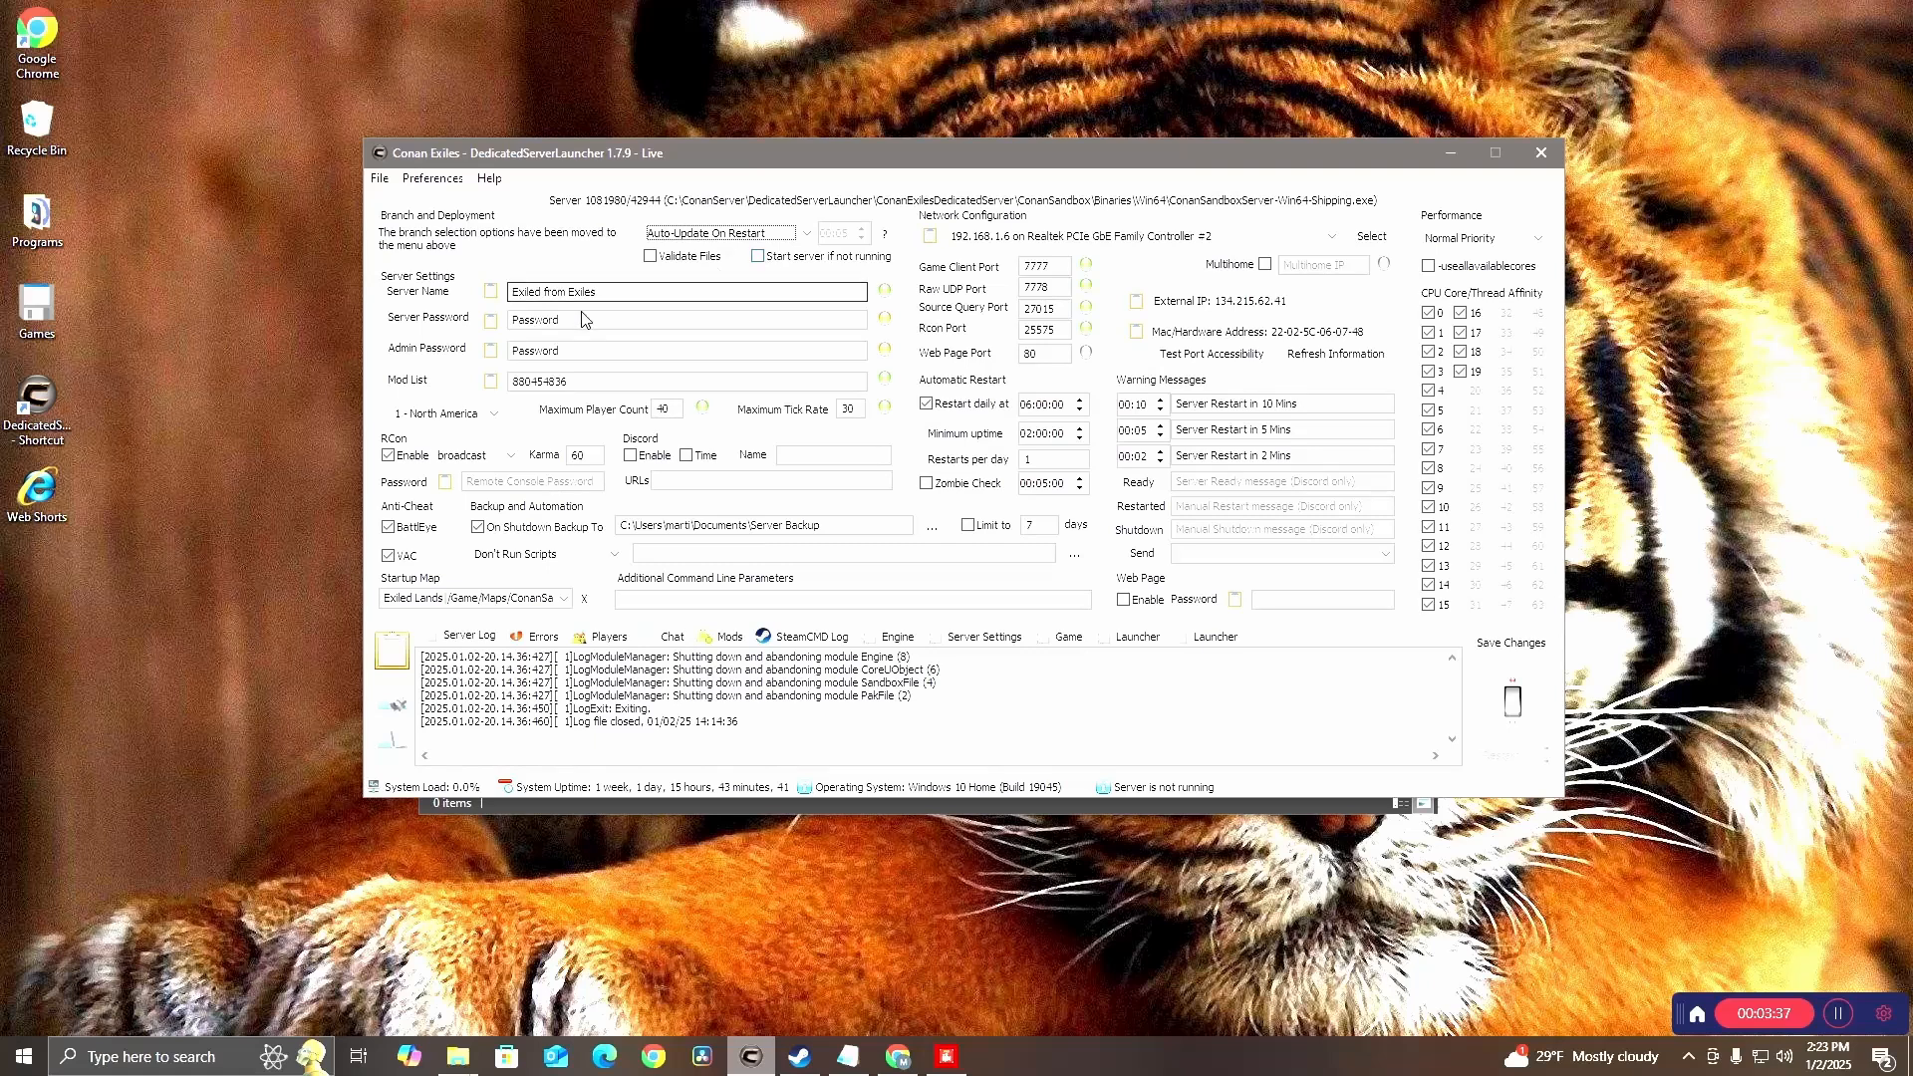
Review the server name, server password, admin password and mod list fields in Server Settings
double_click(652, 295)
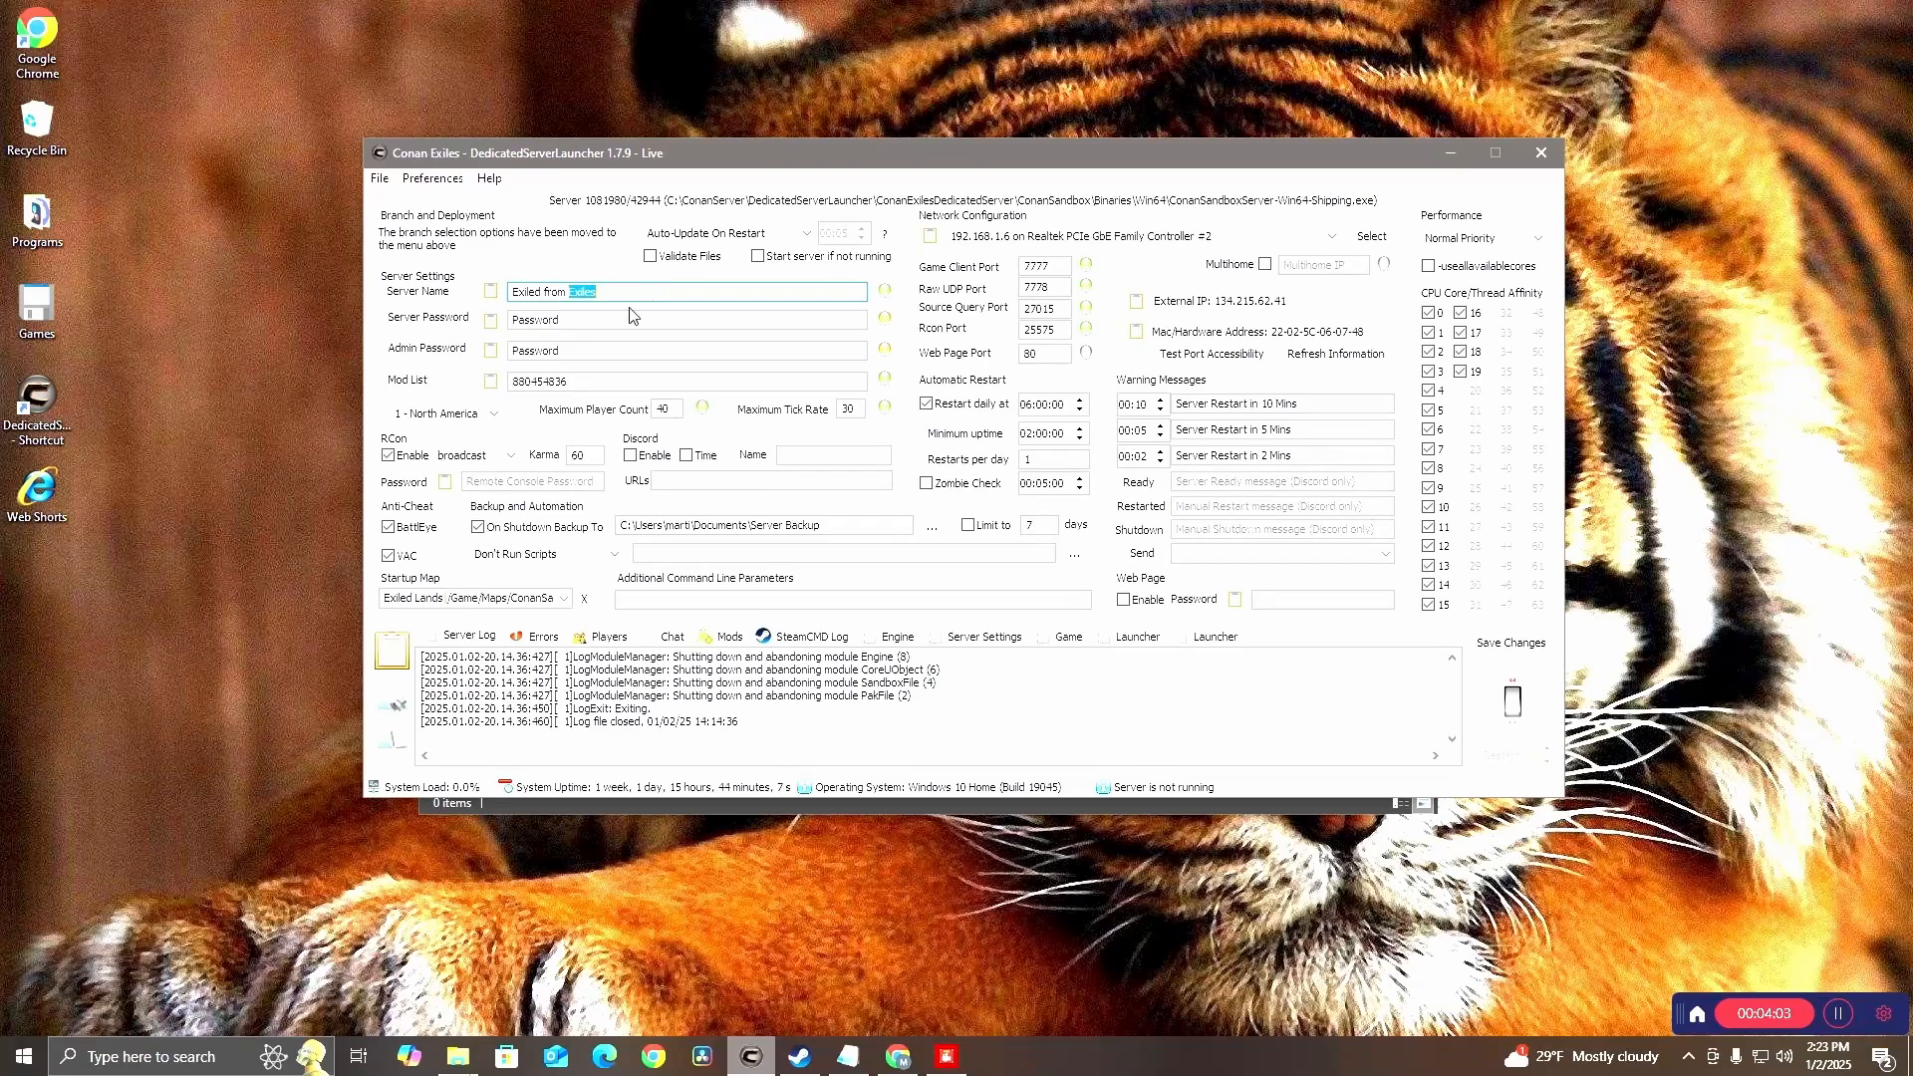
click(595, 319)
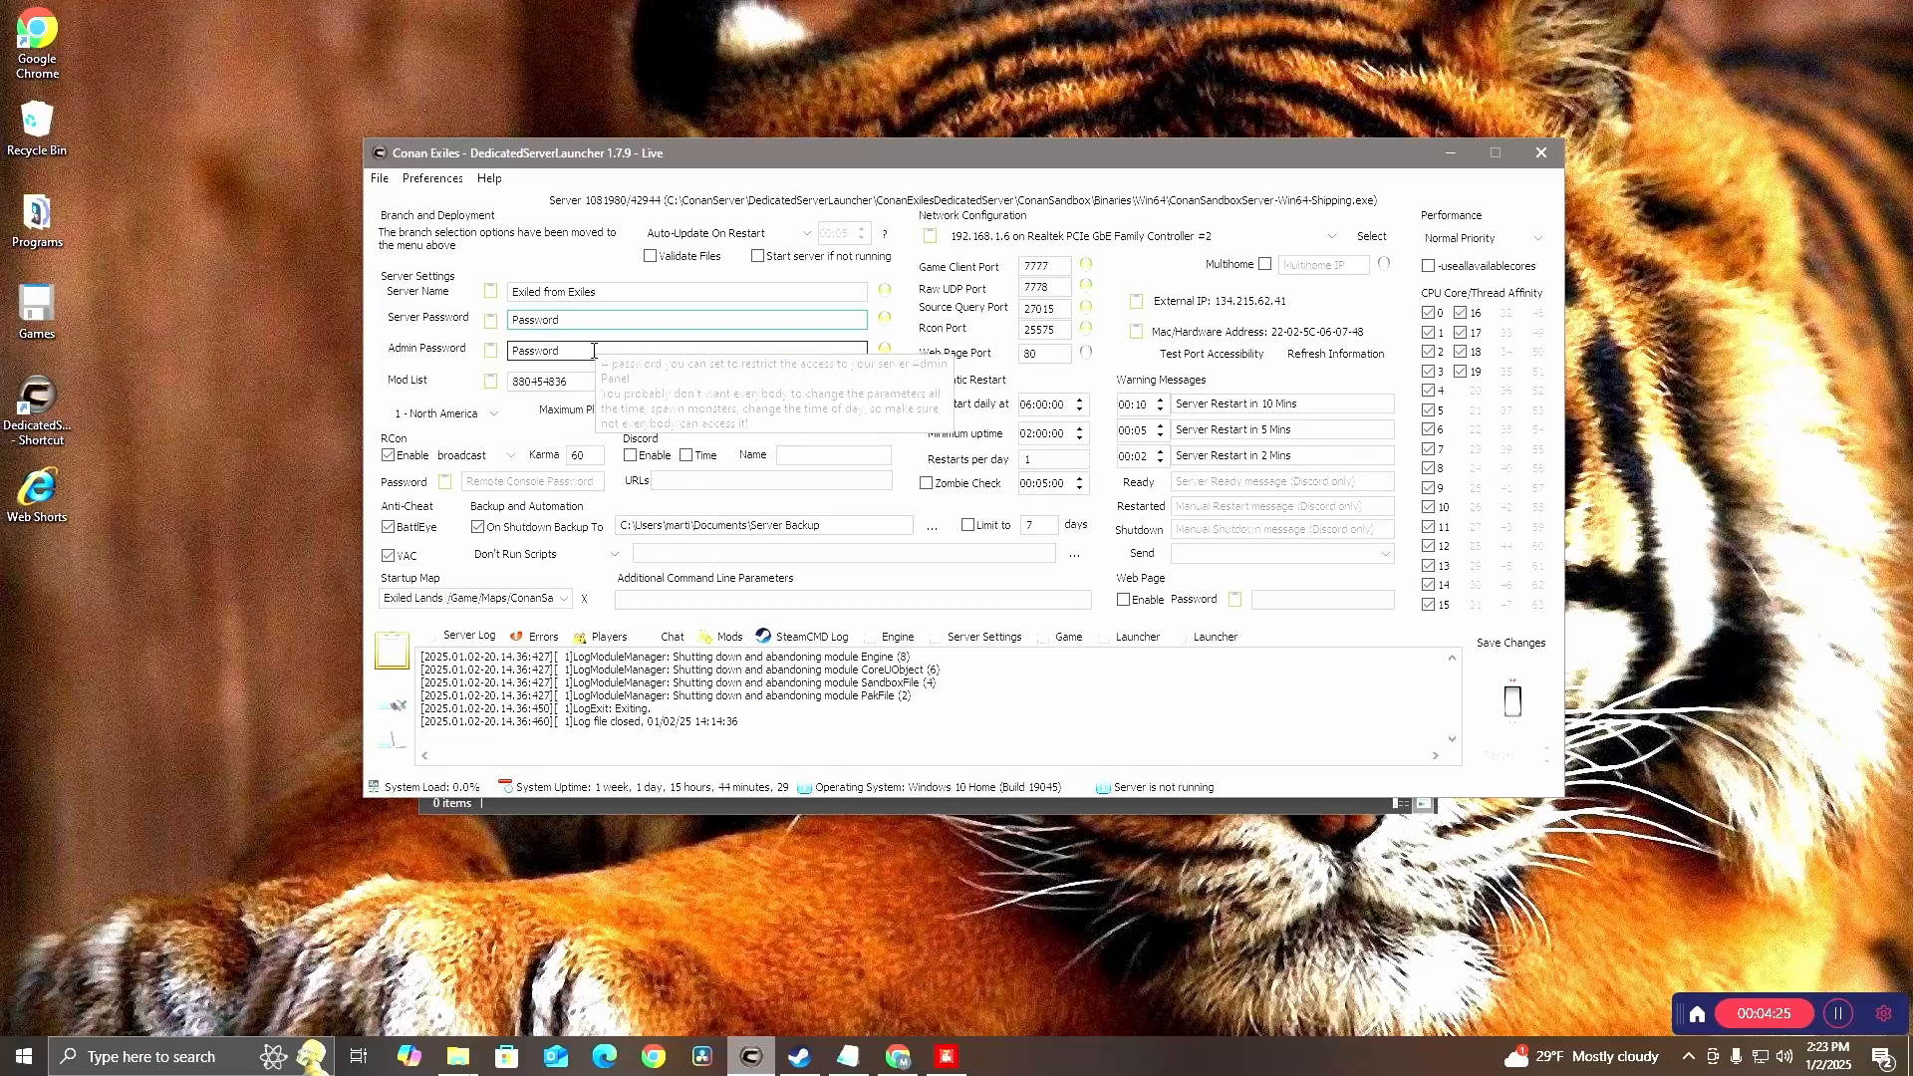
click(593, 350)
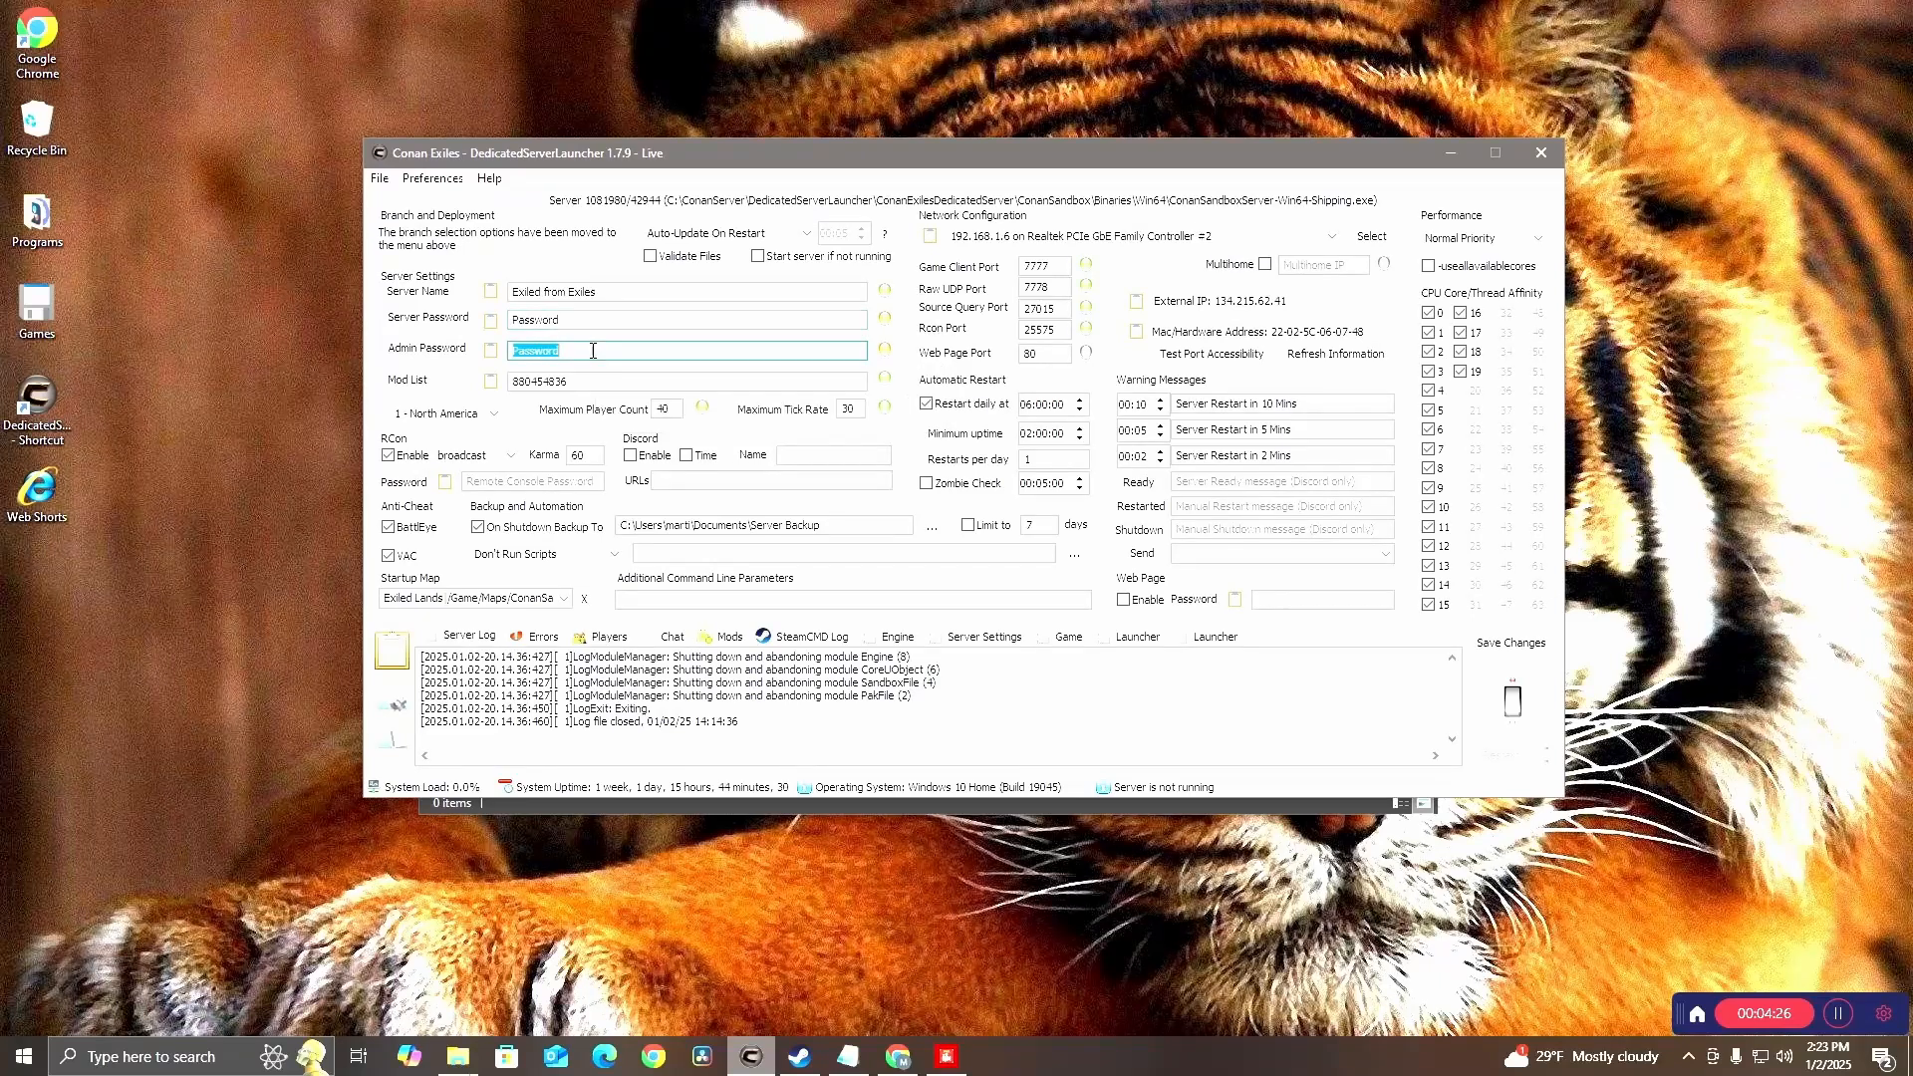
click(726, 357)
click(569, 382)
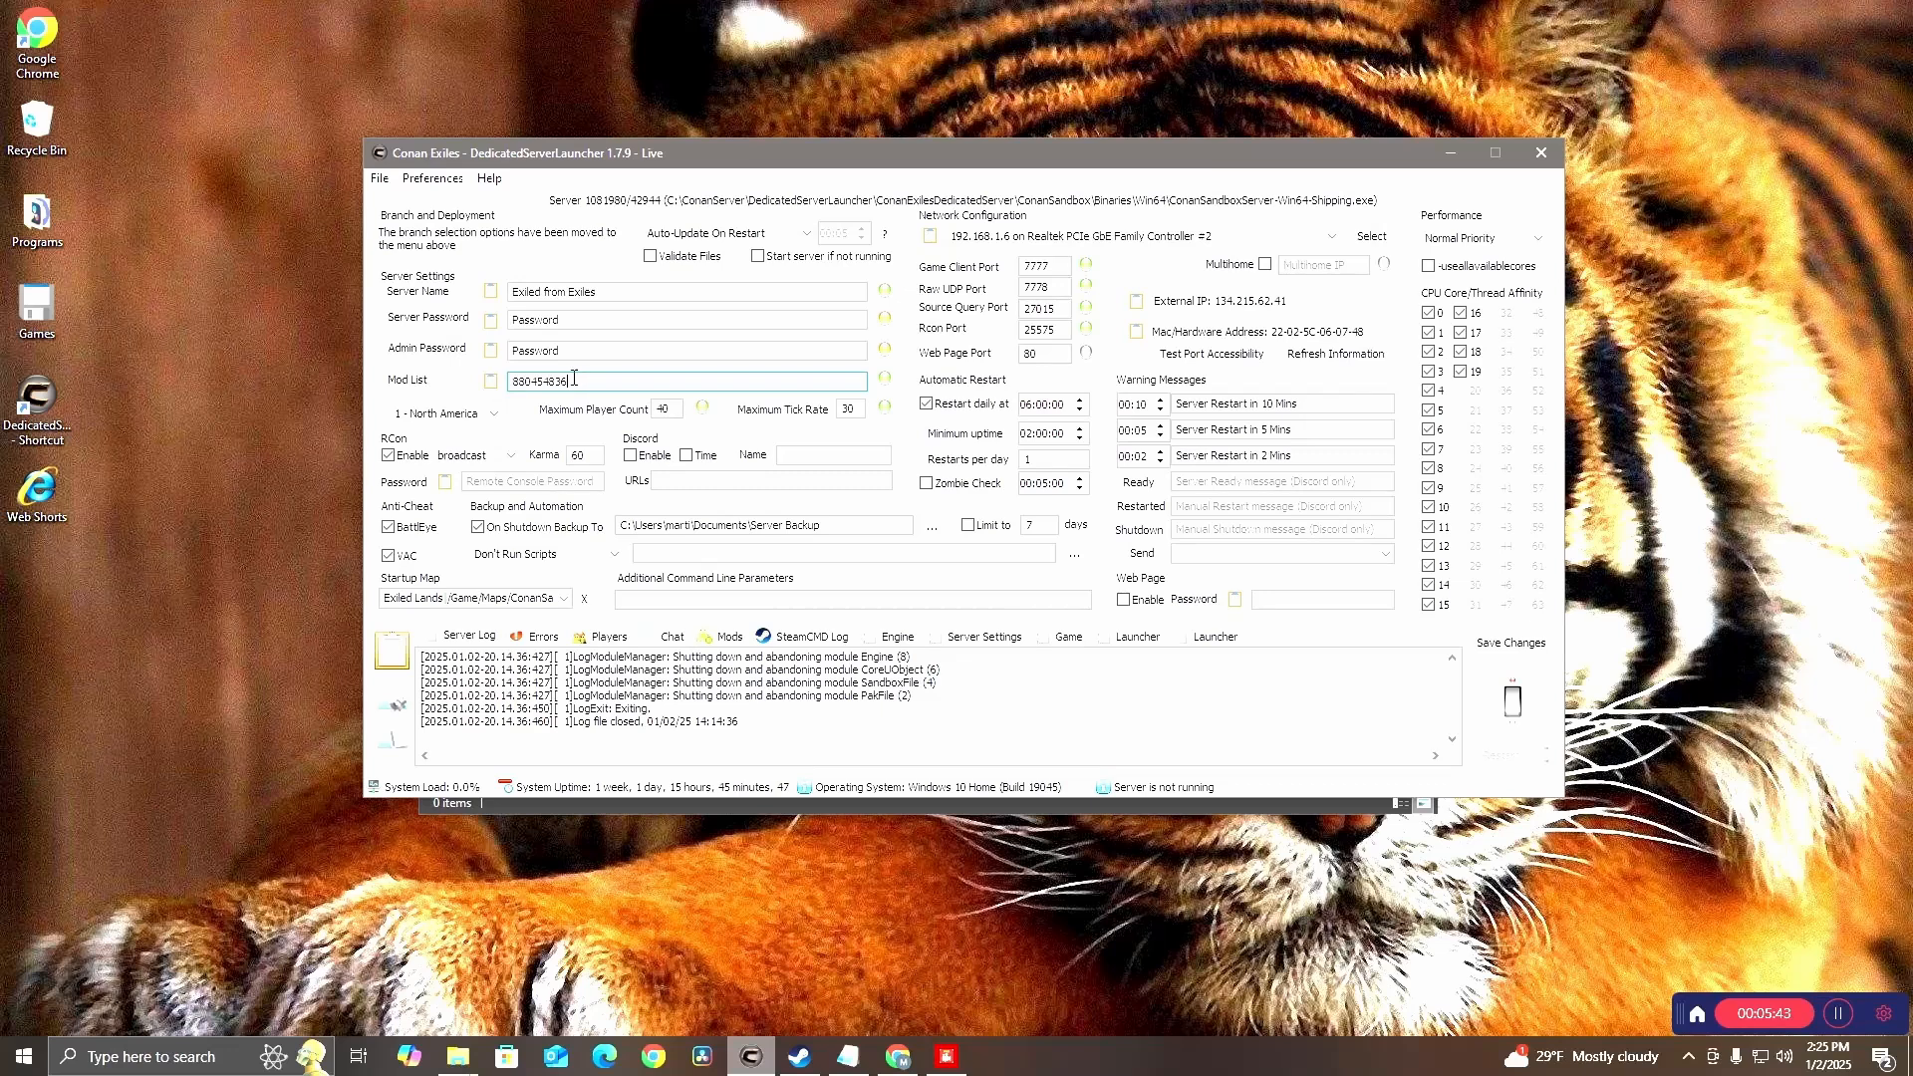
Review the server region, maximum player count, RCon enable option and startup map settings
click(455, 417)
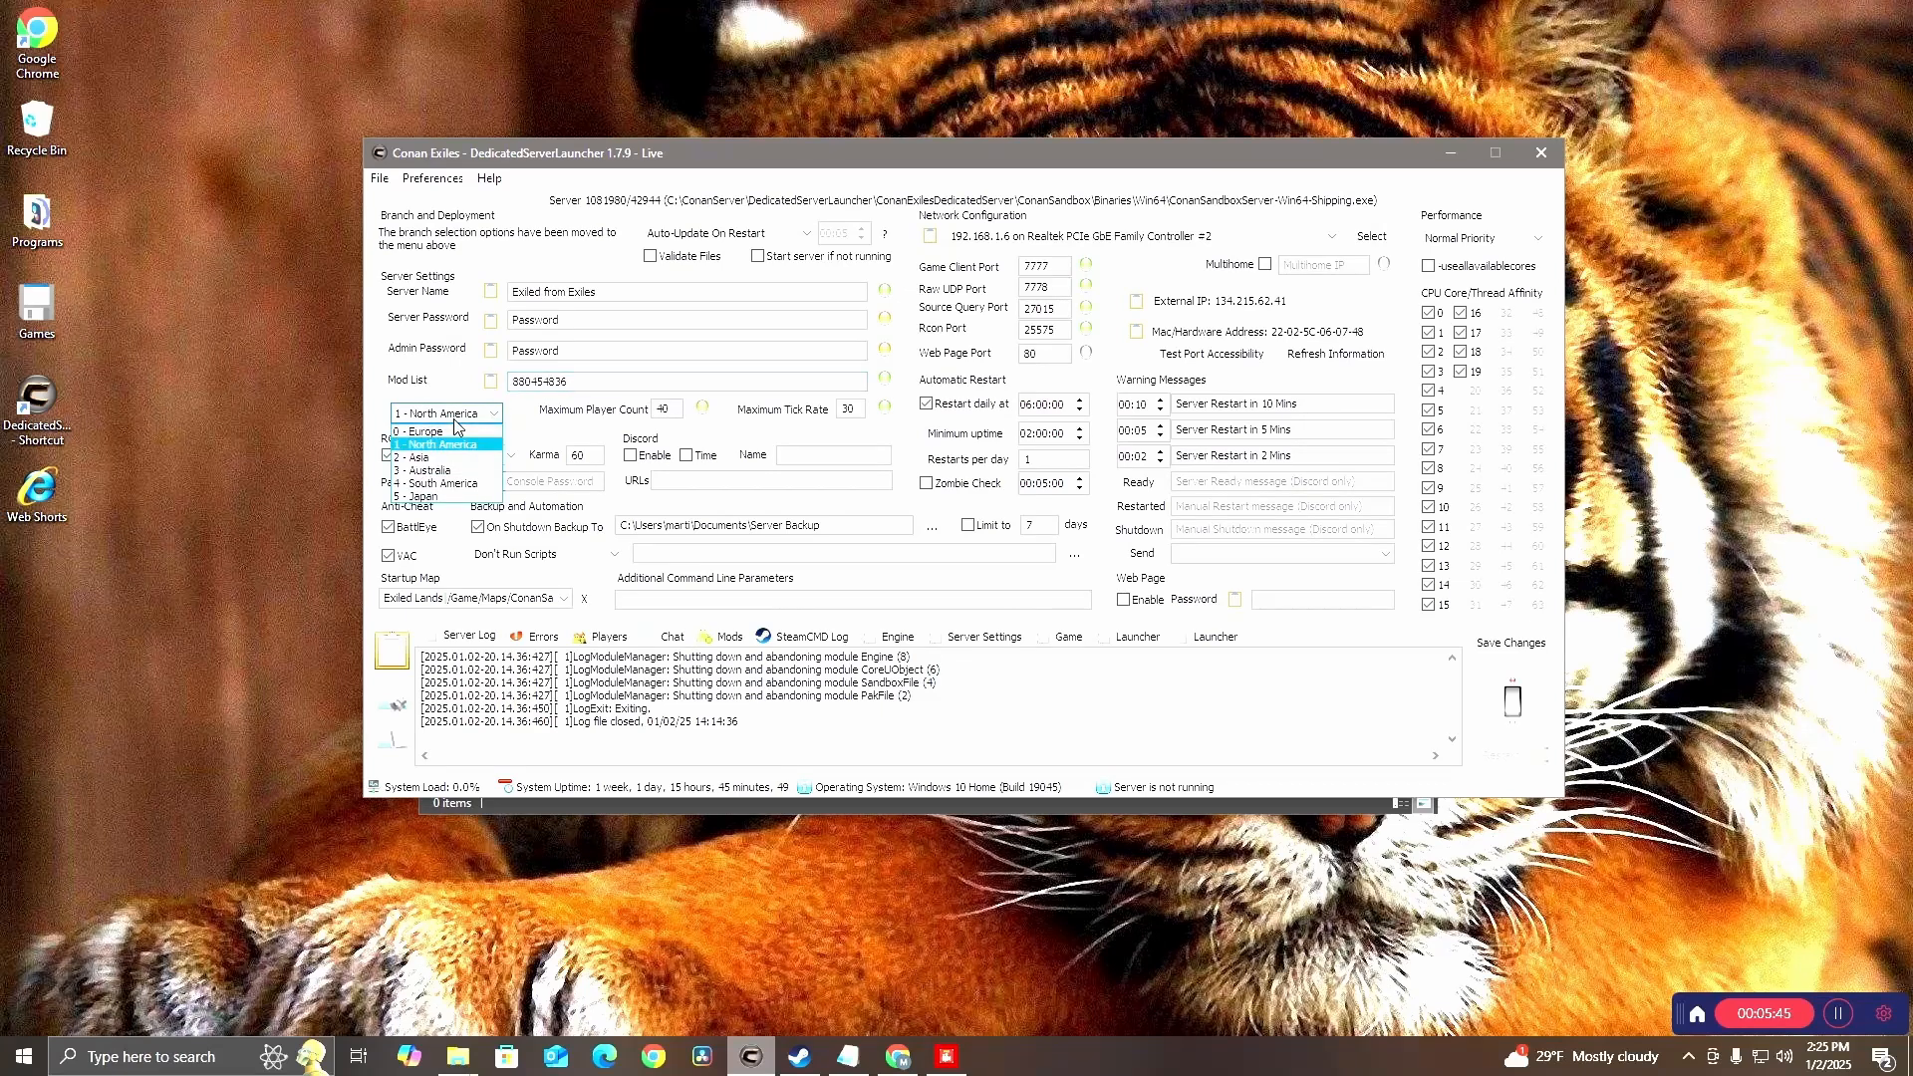
click(455, 420)
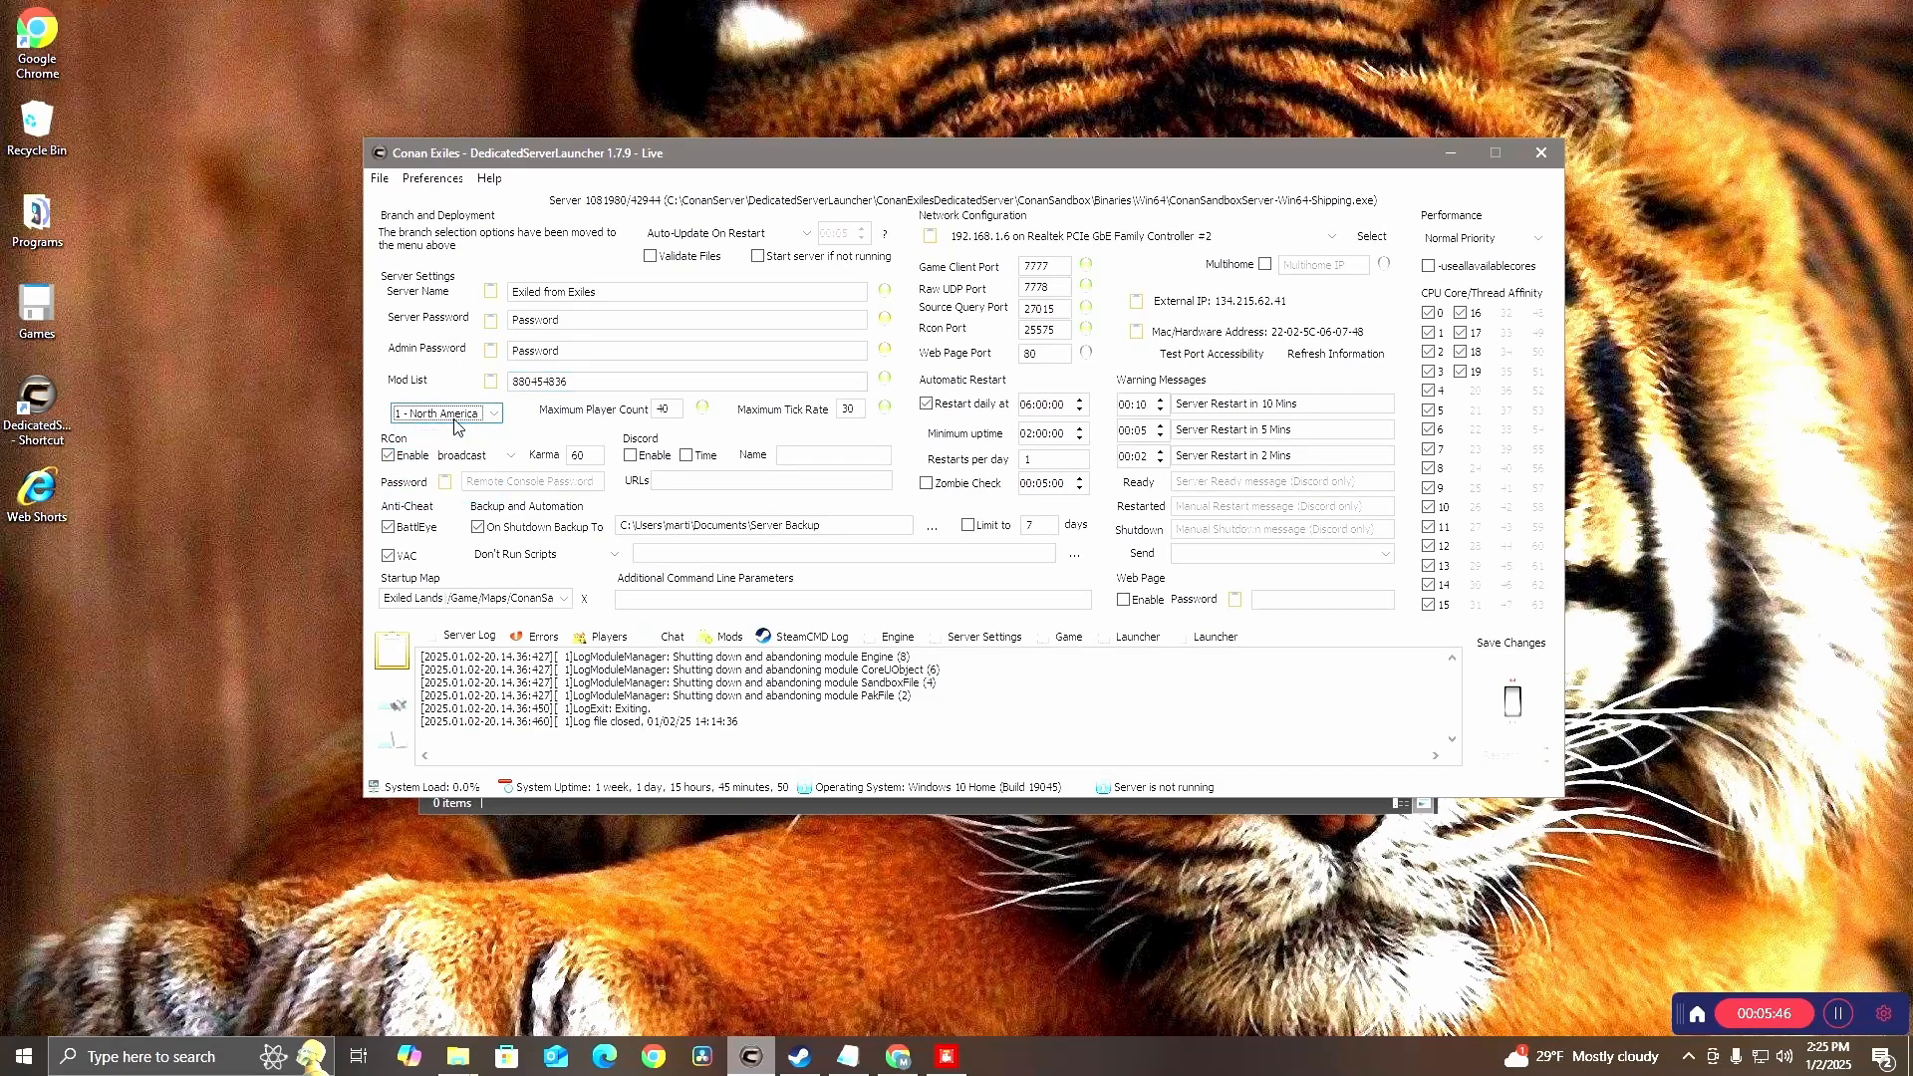
click(681, 410)
double_click(681, 409)
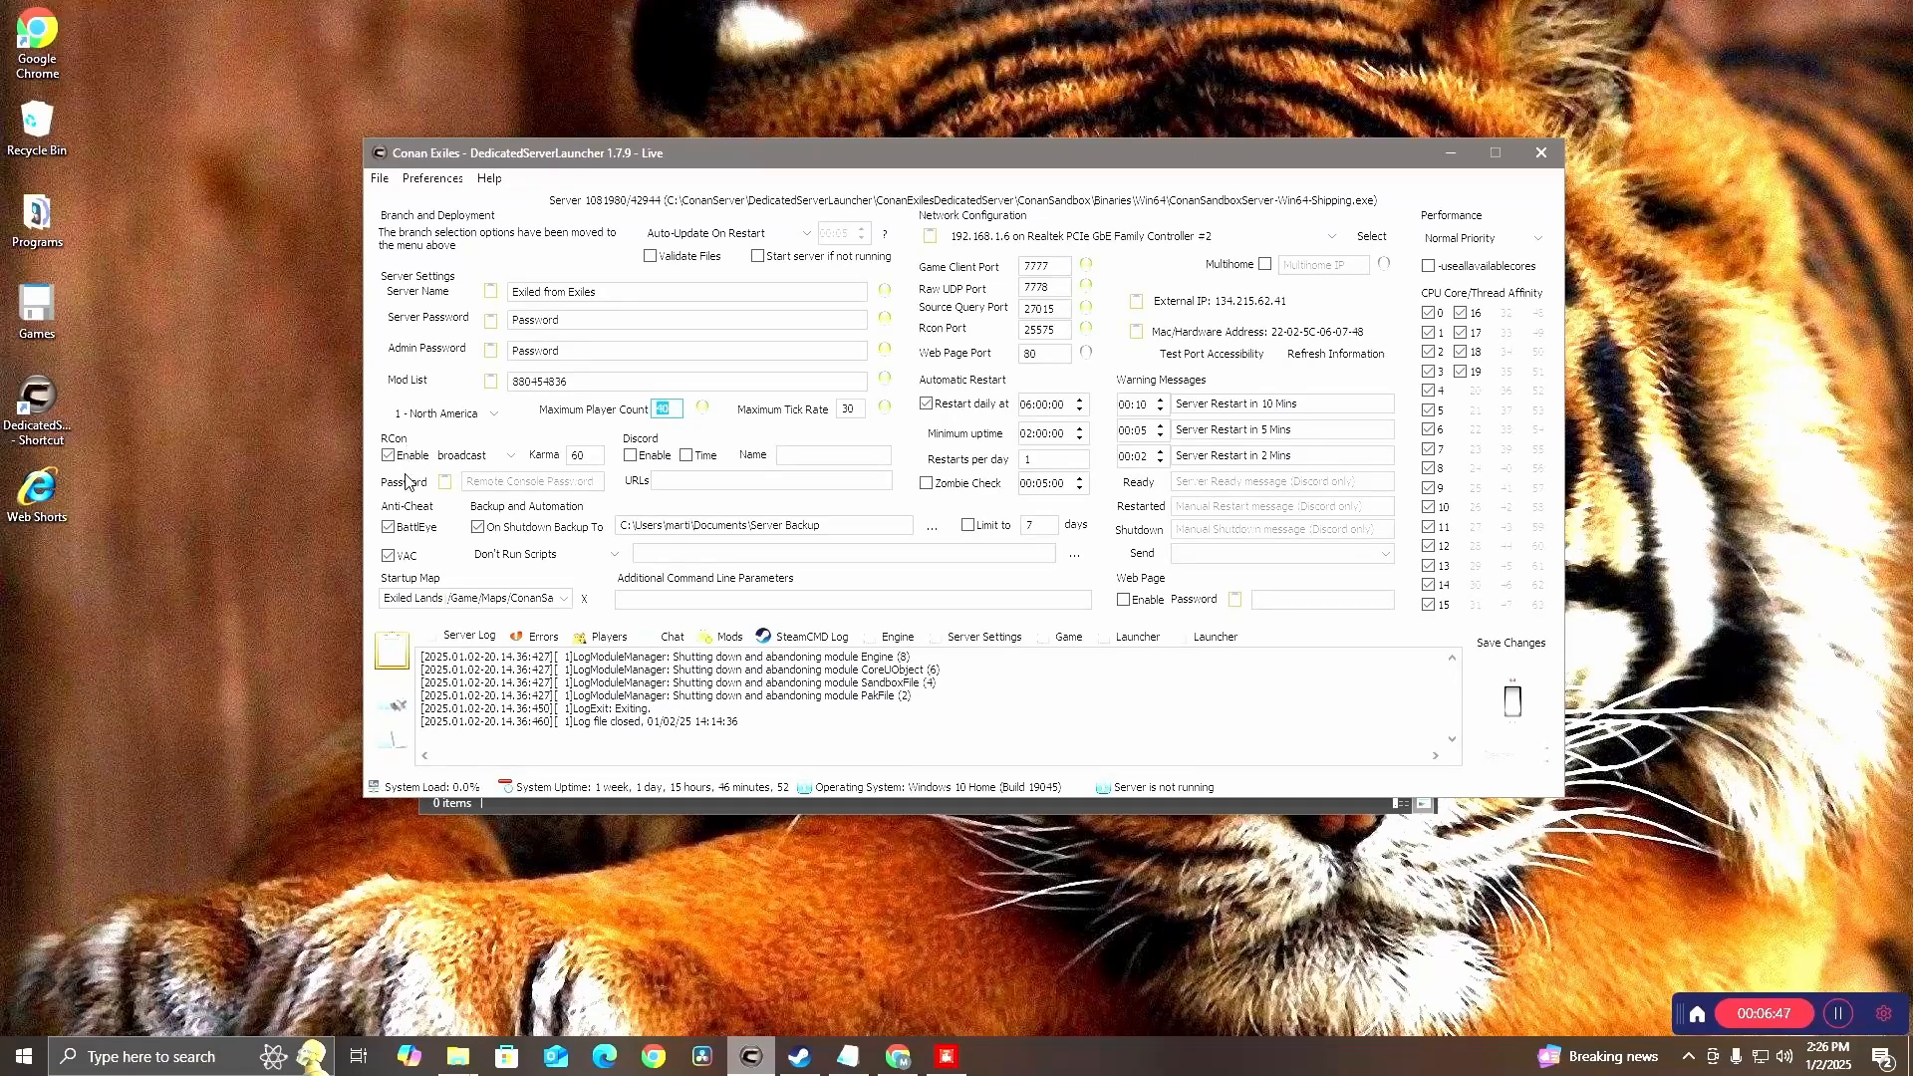
click(414, 456)
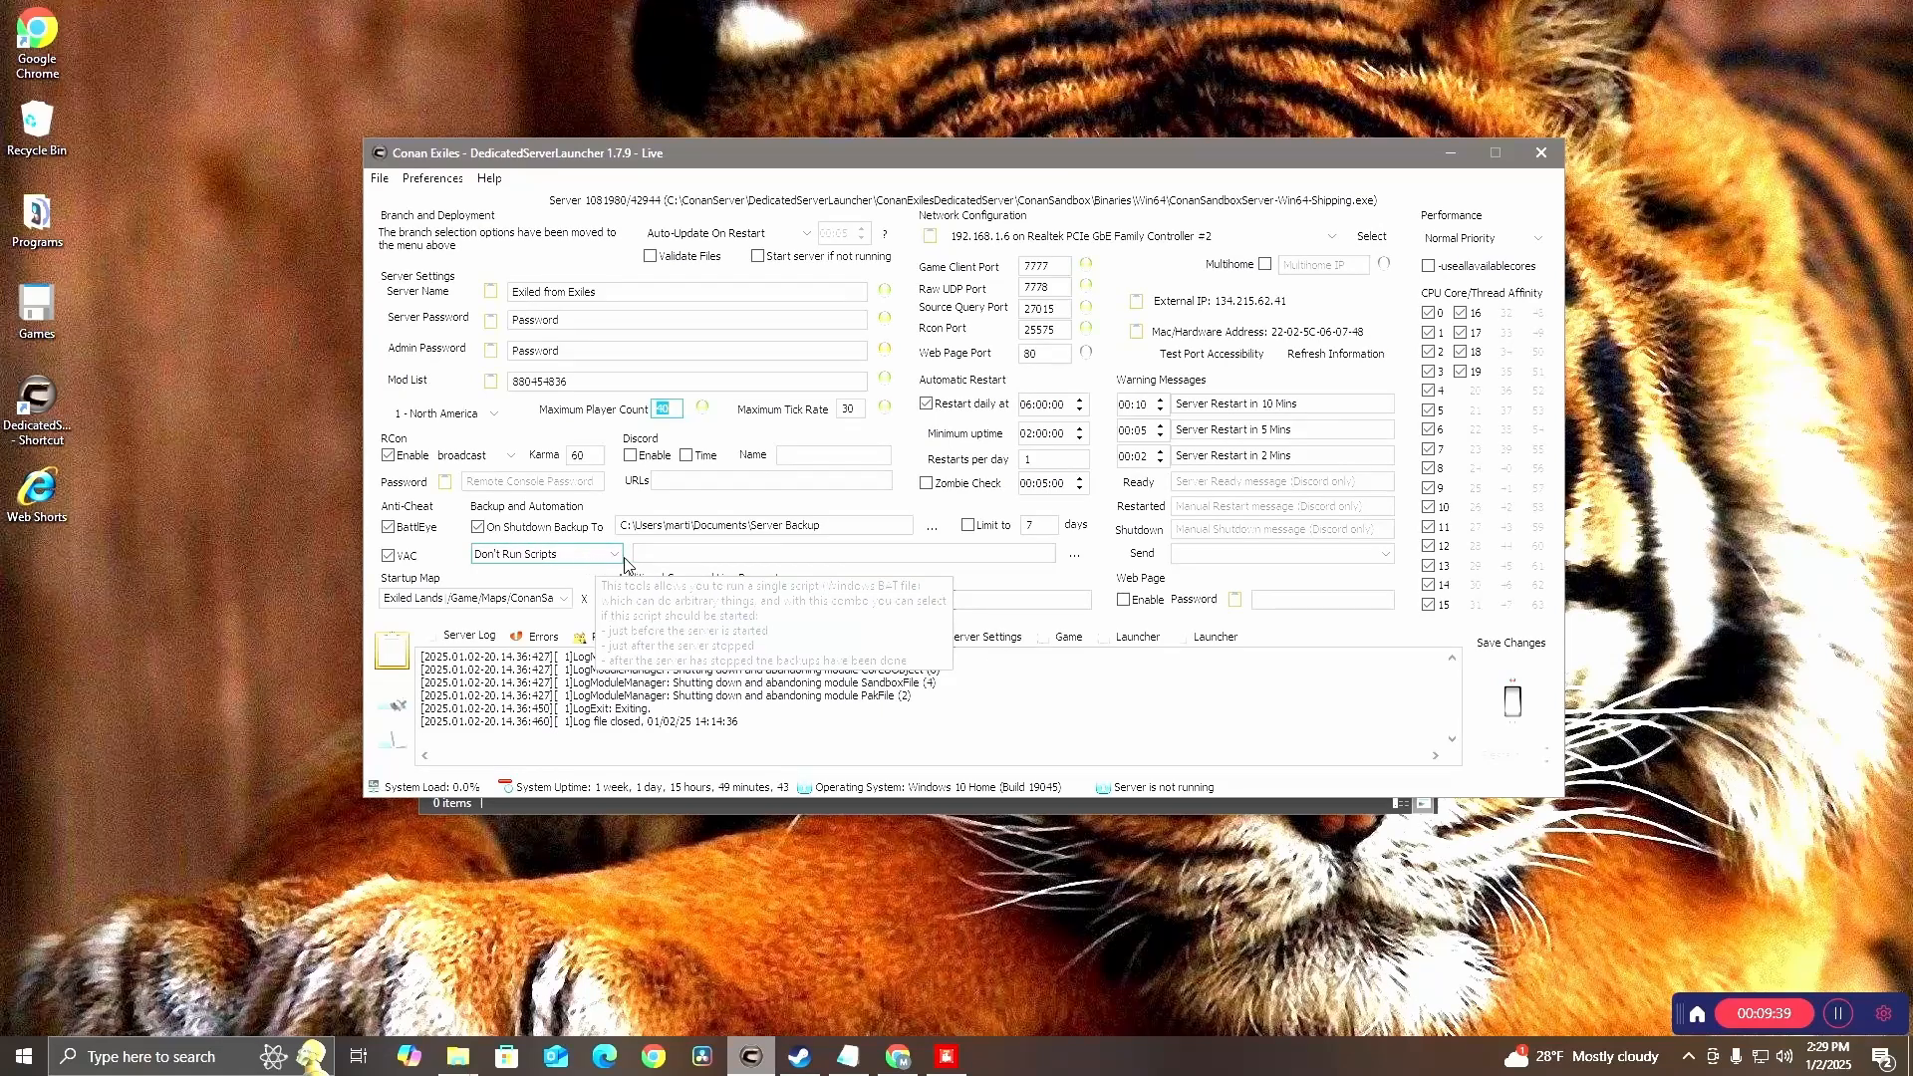
click(572, 604)
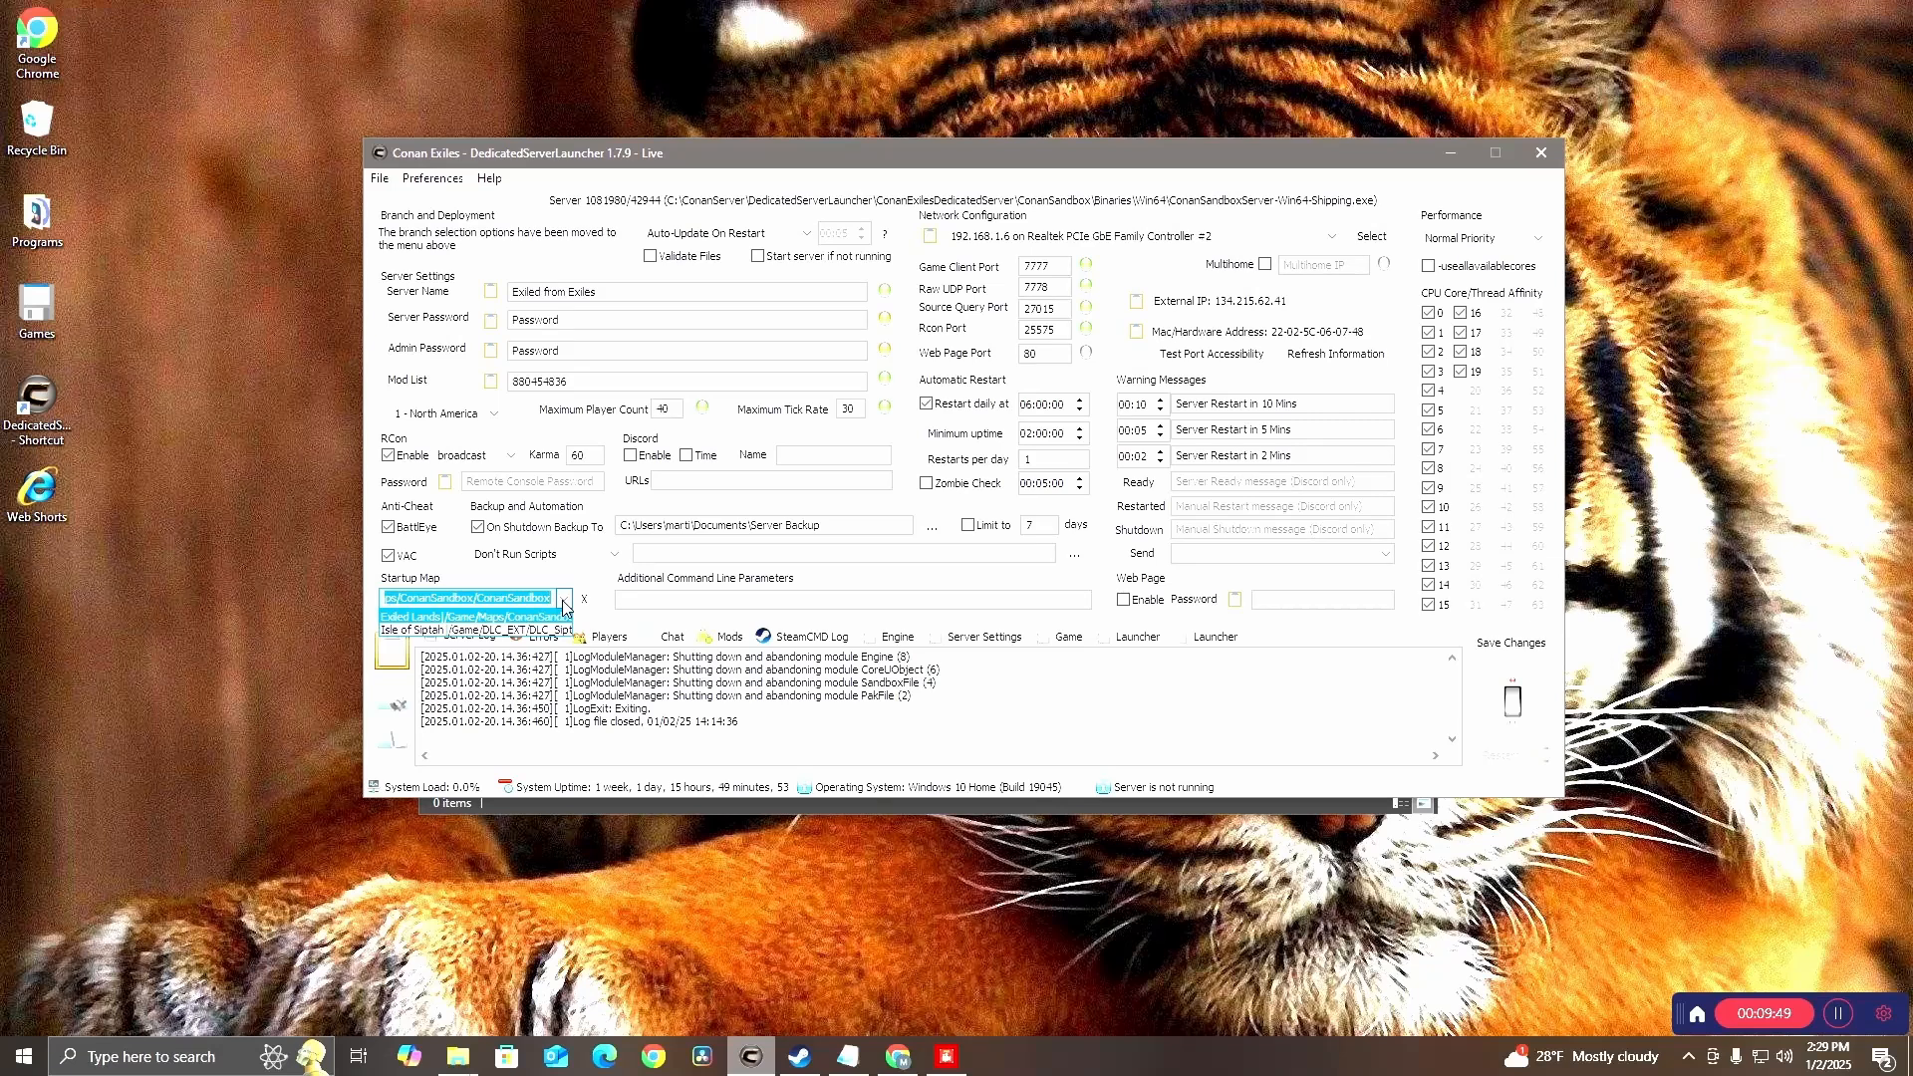
click(564, 598)
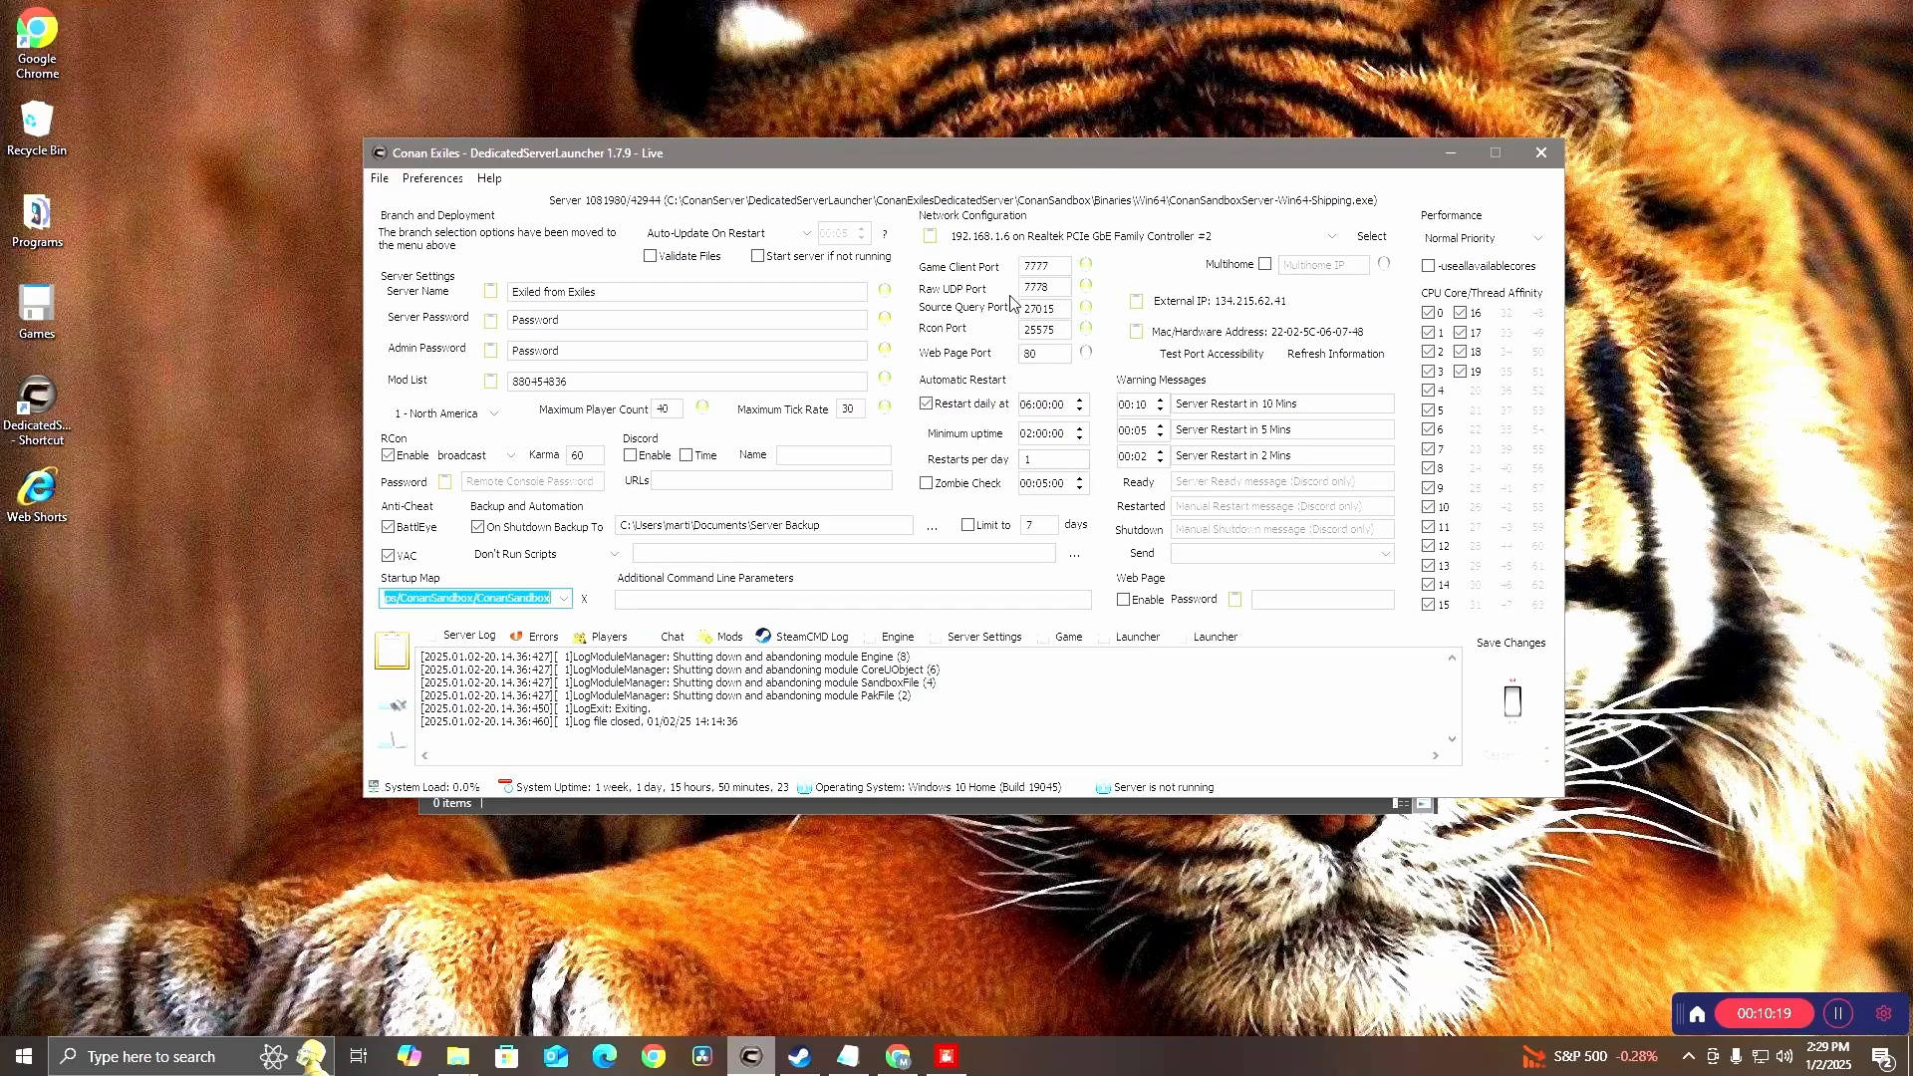
mouse_move(1047, 287)
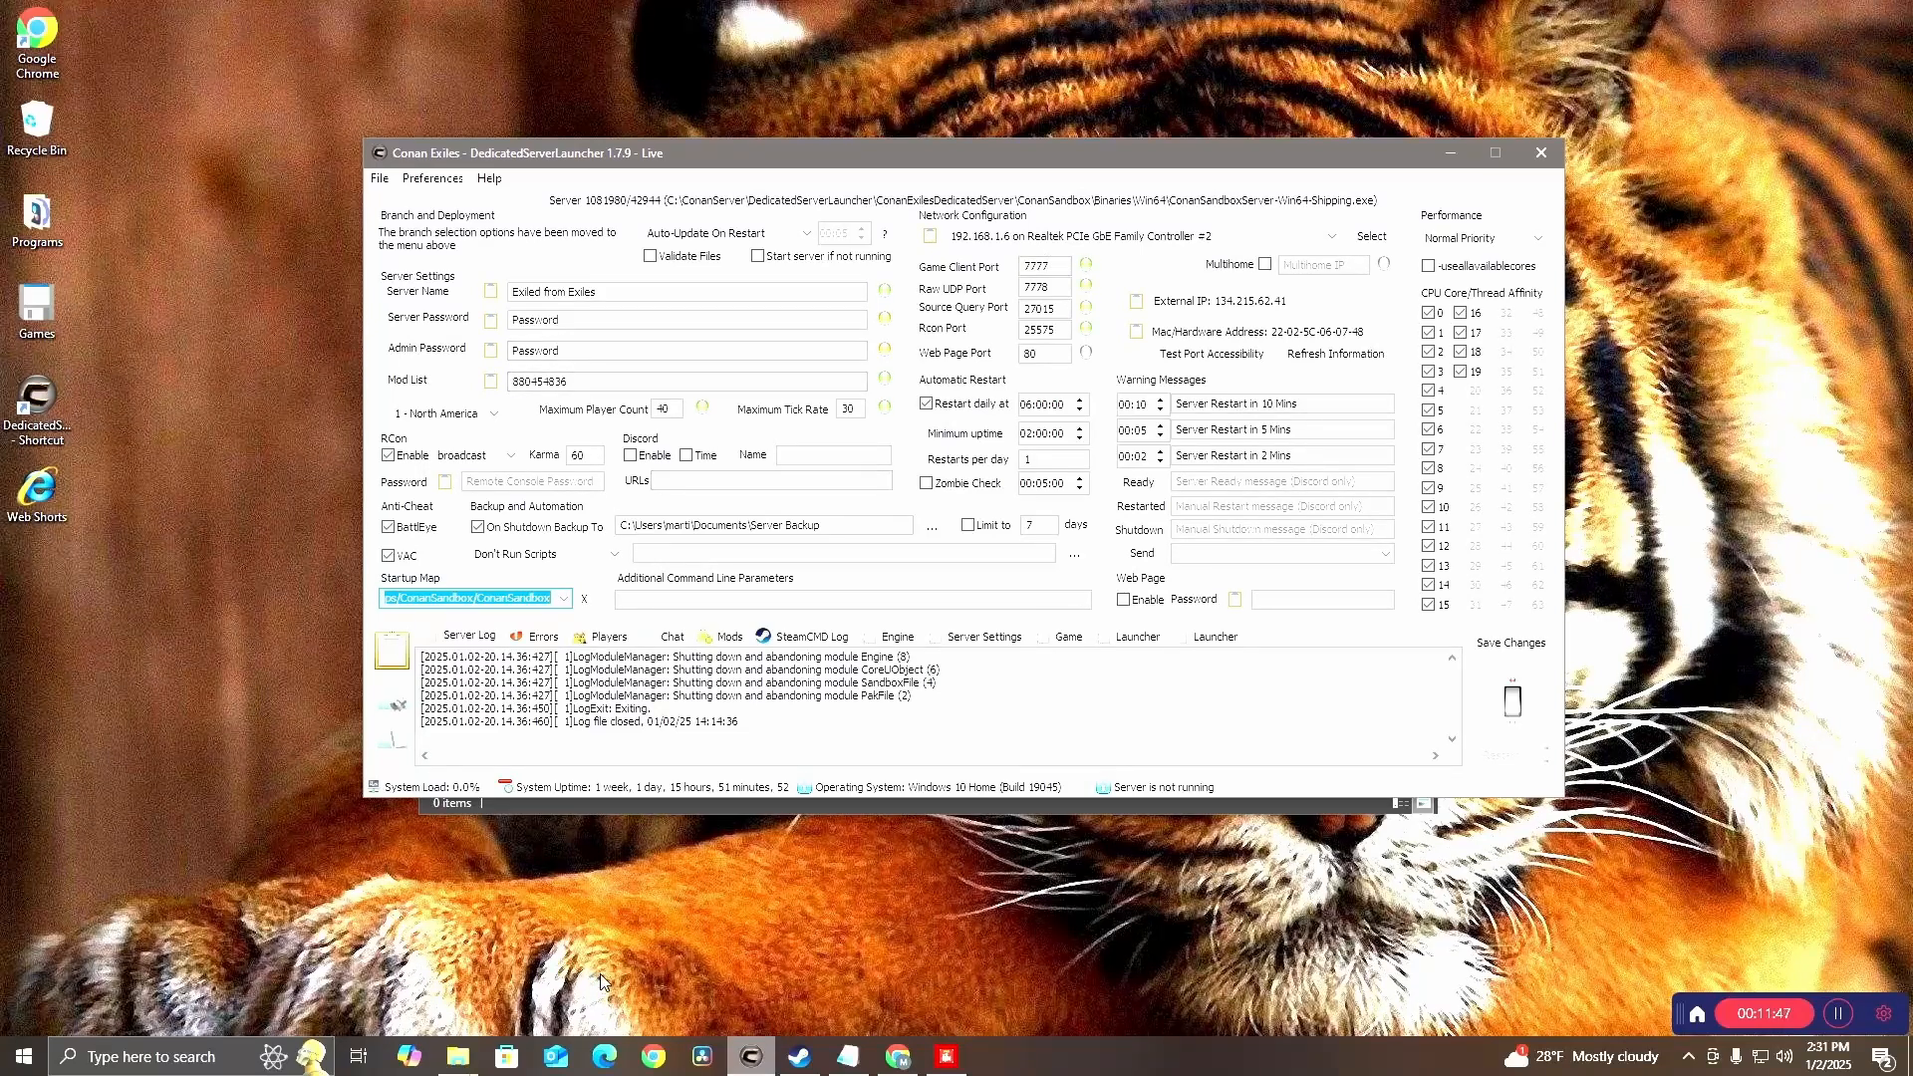
Open the router's admin page at 192.168.1.1 from a File Explorer window's address bar
click(459, 1065)
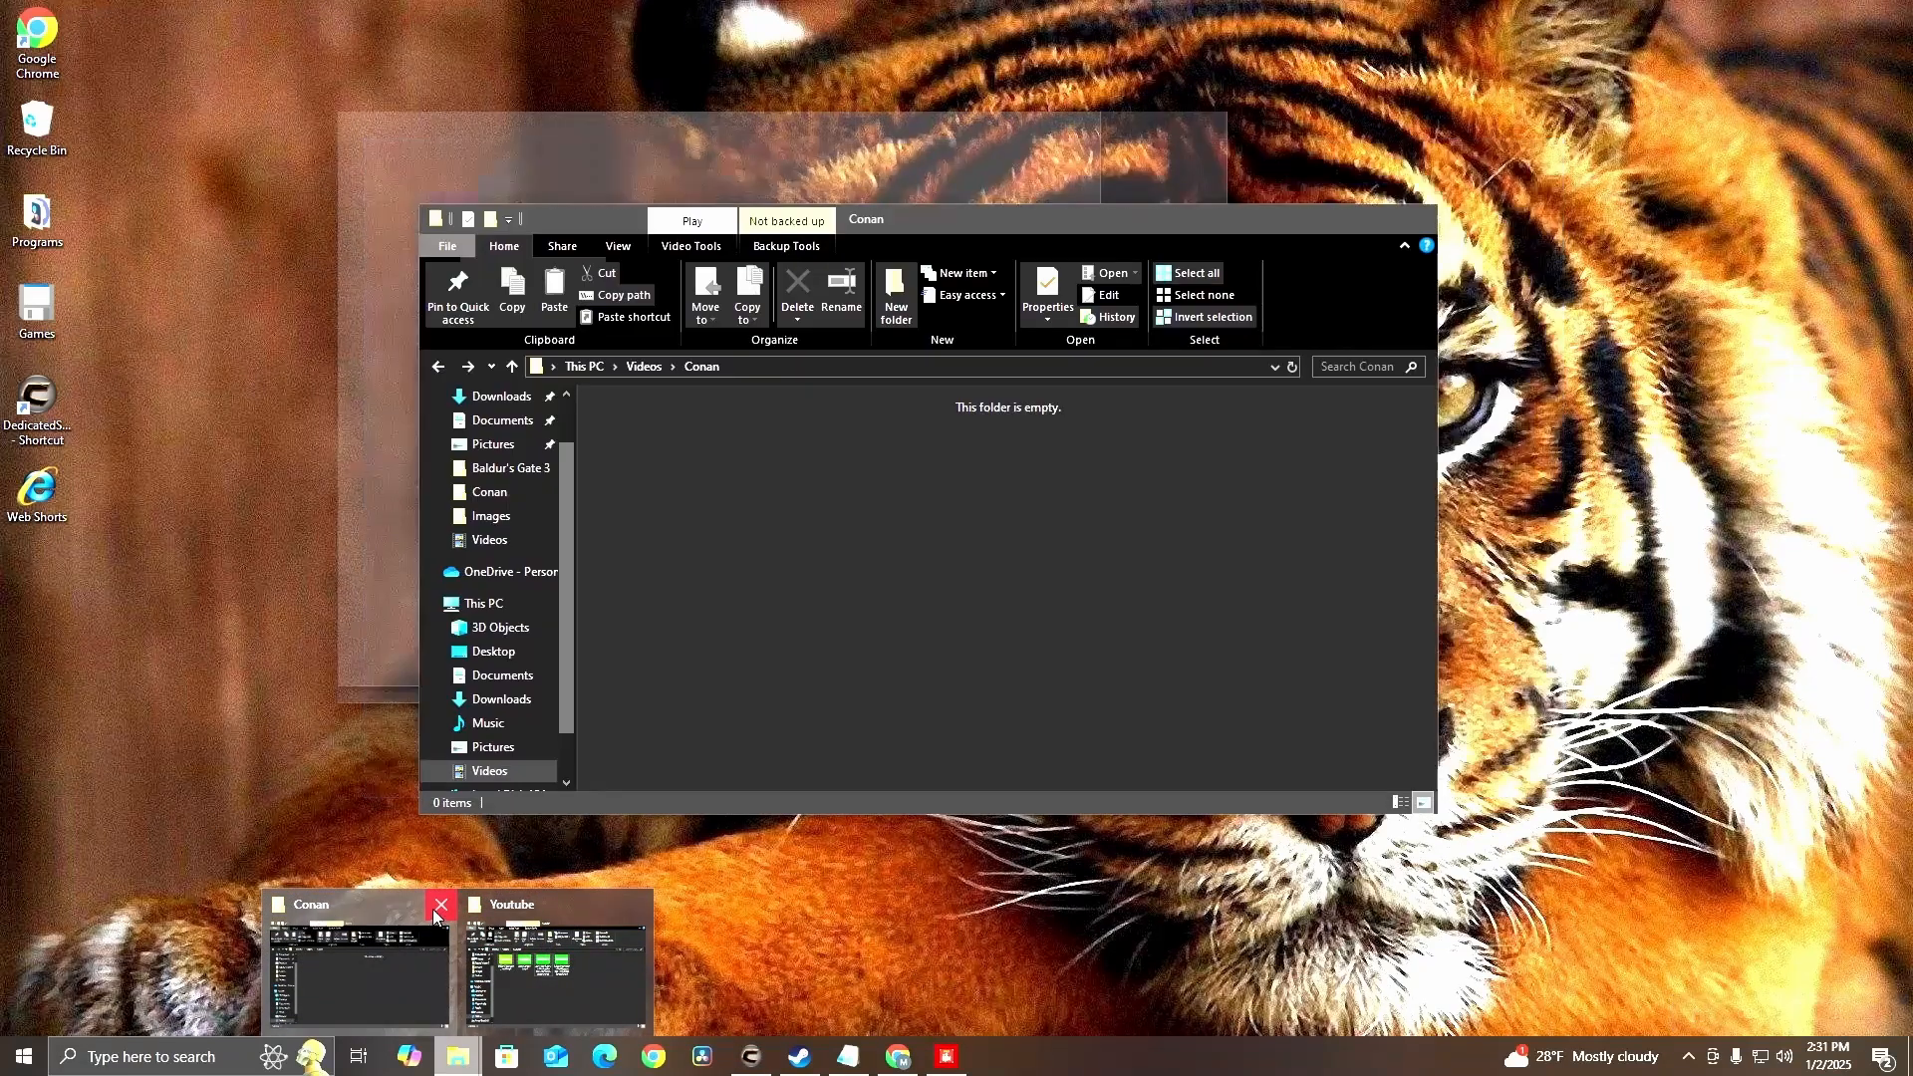
click(394, 906)
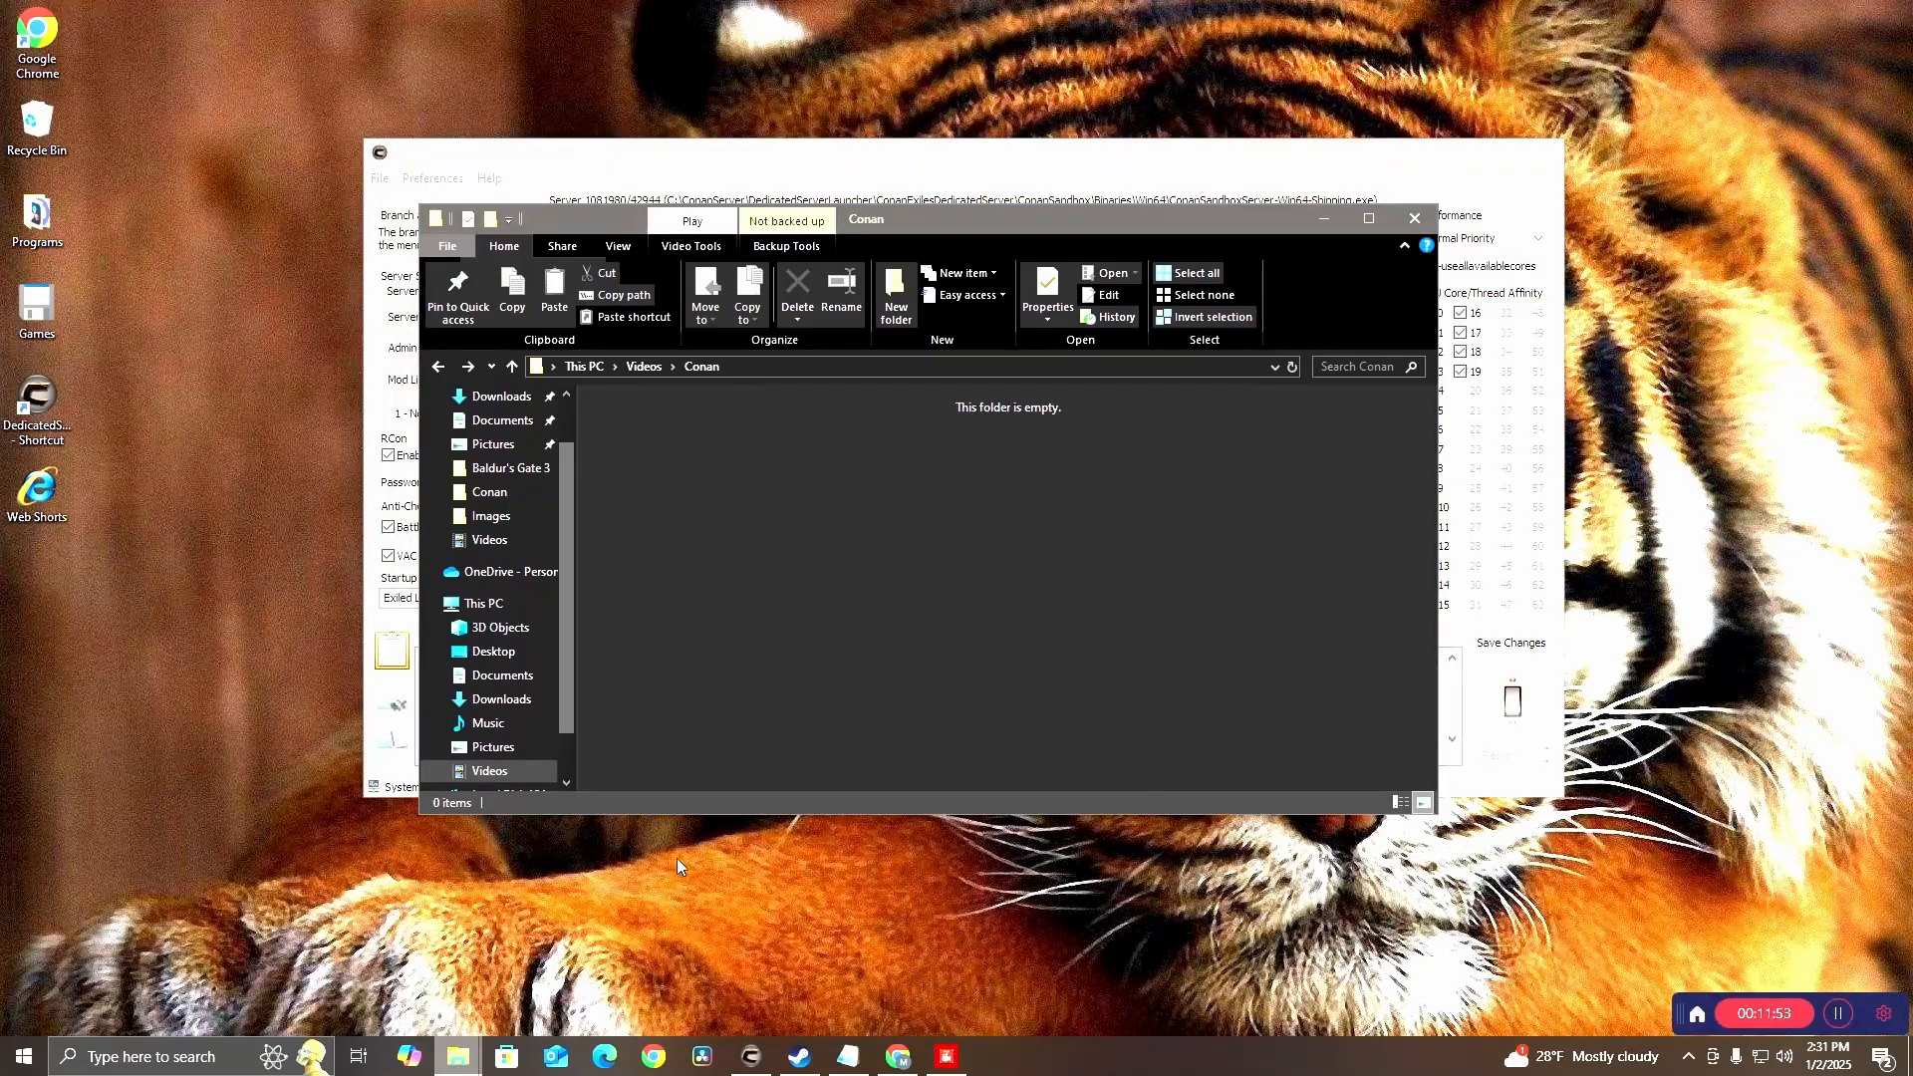
click(785, 369)
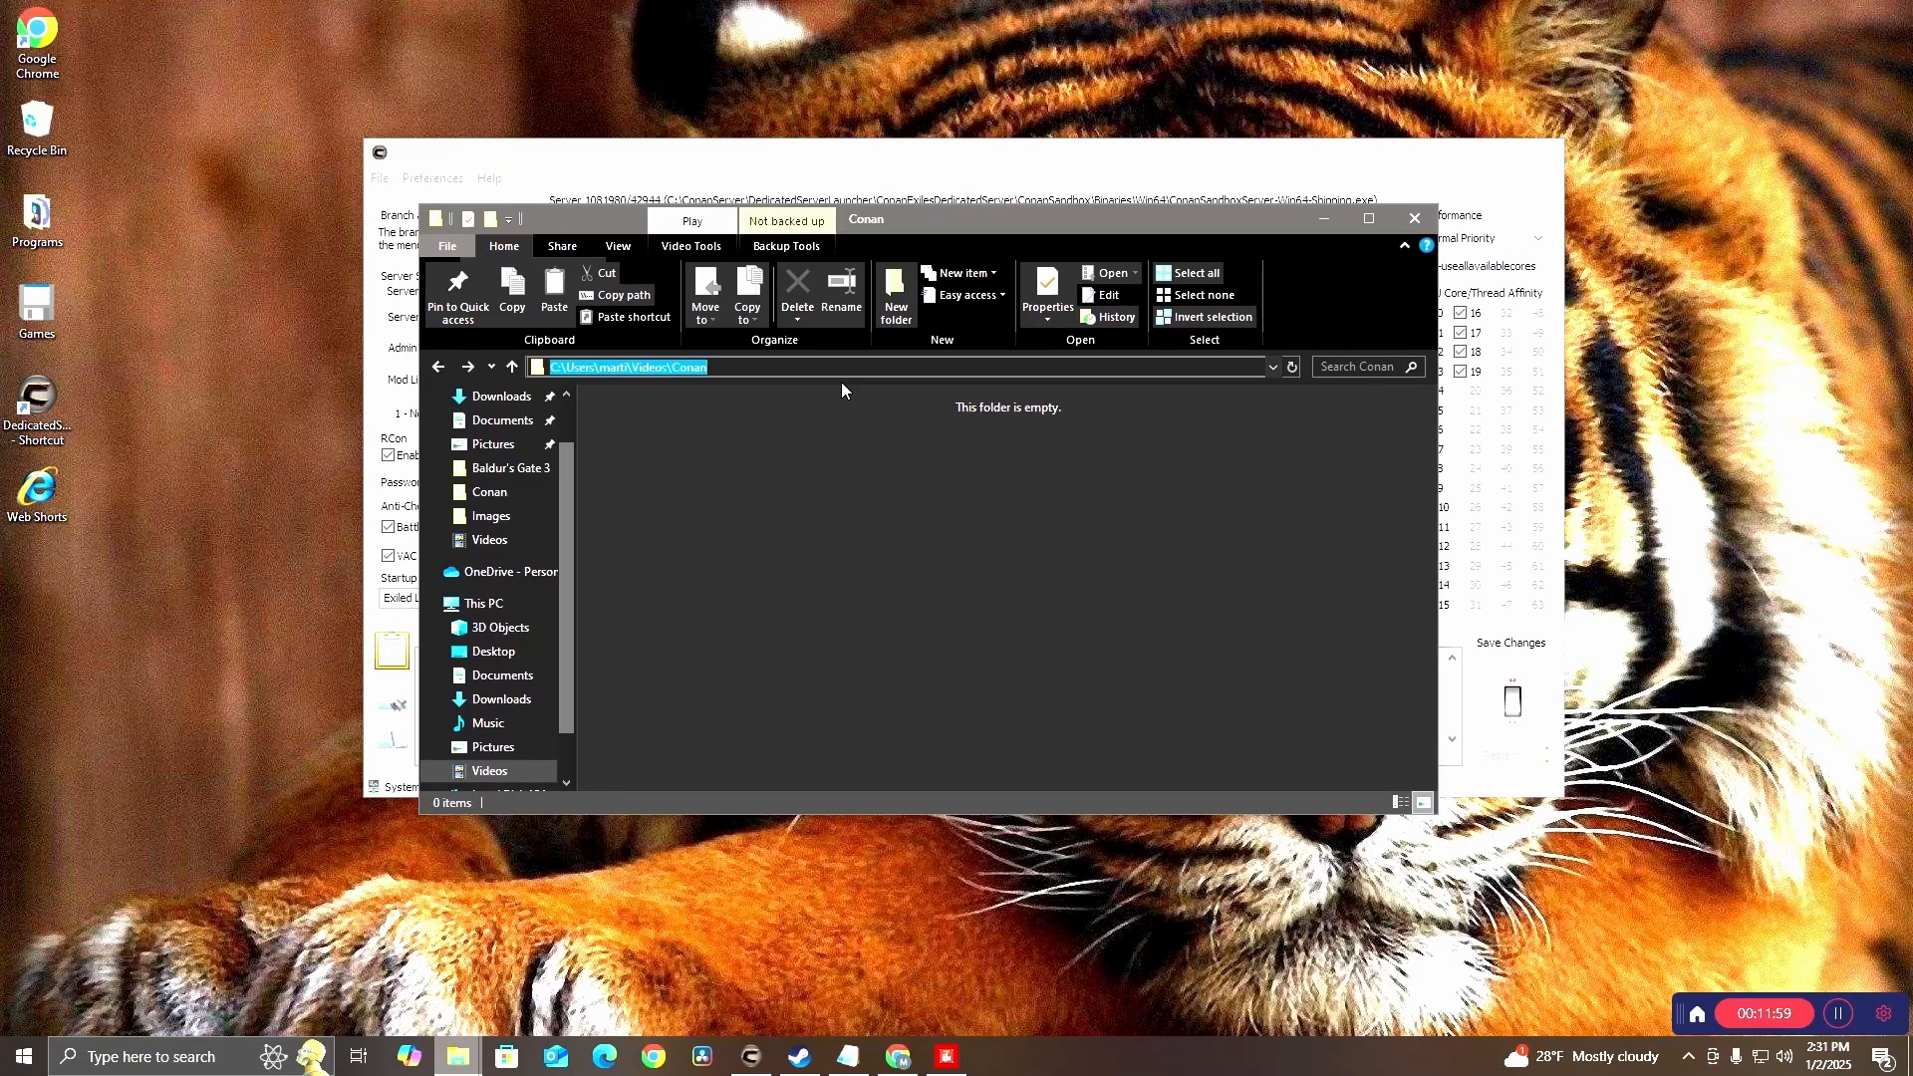
text(192)
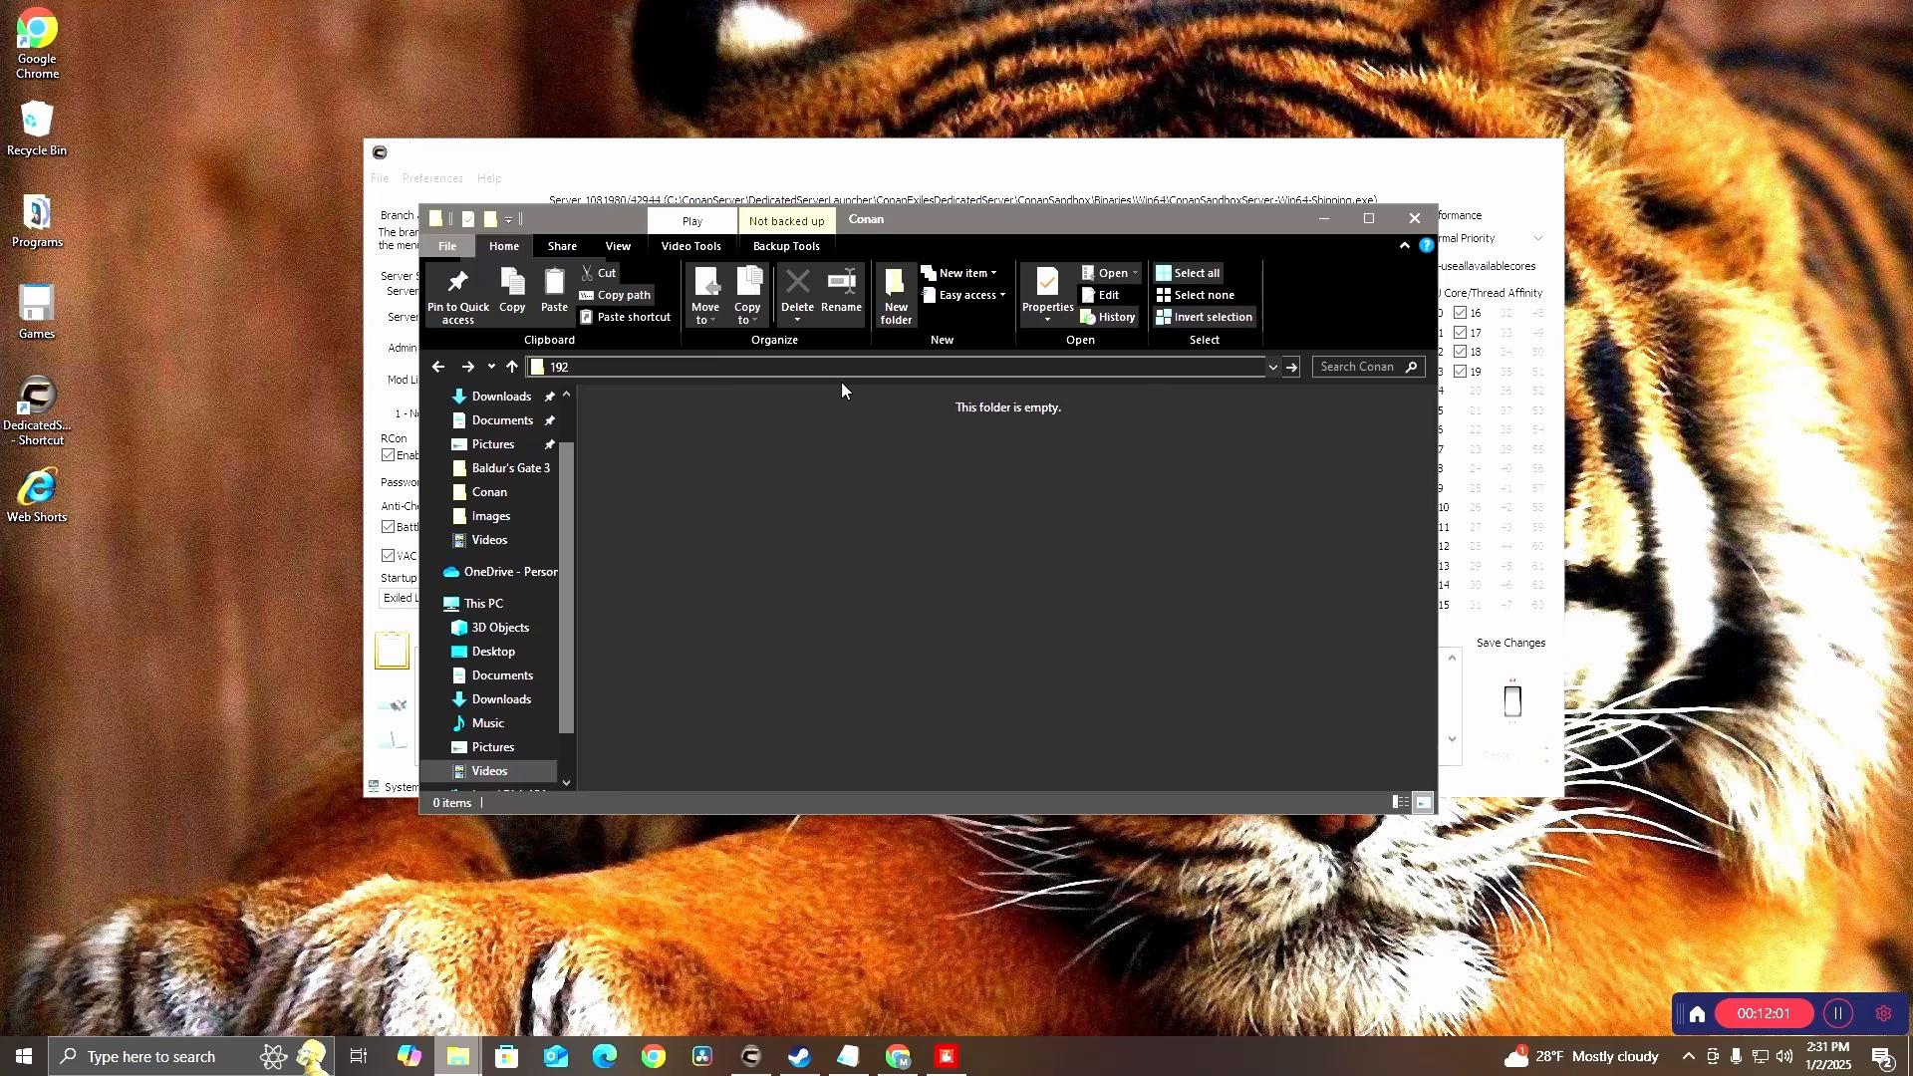
text(.168.001.001)
key(Return)
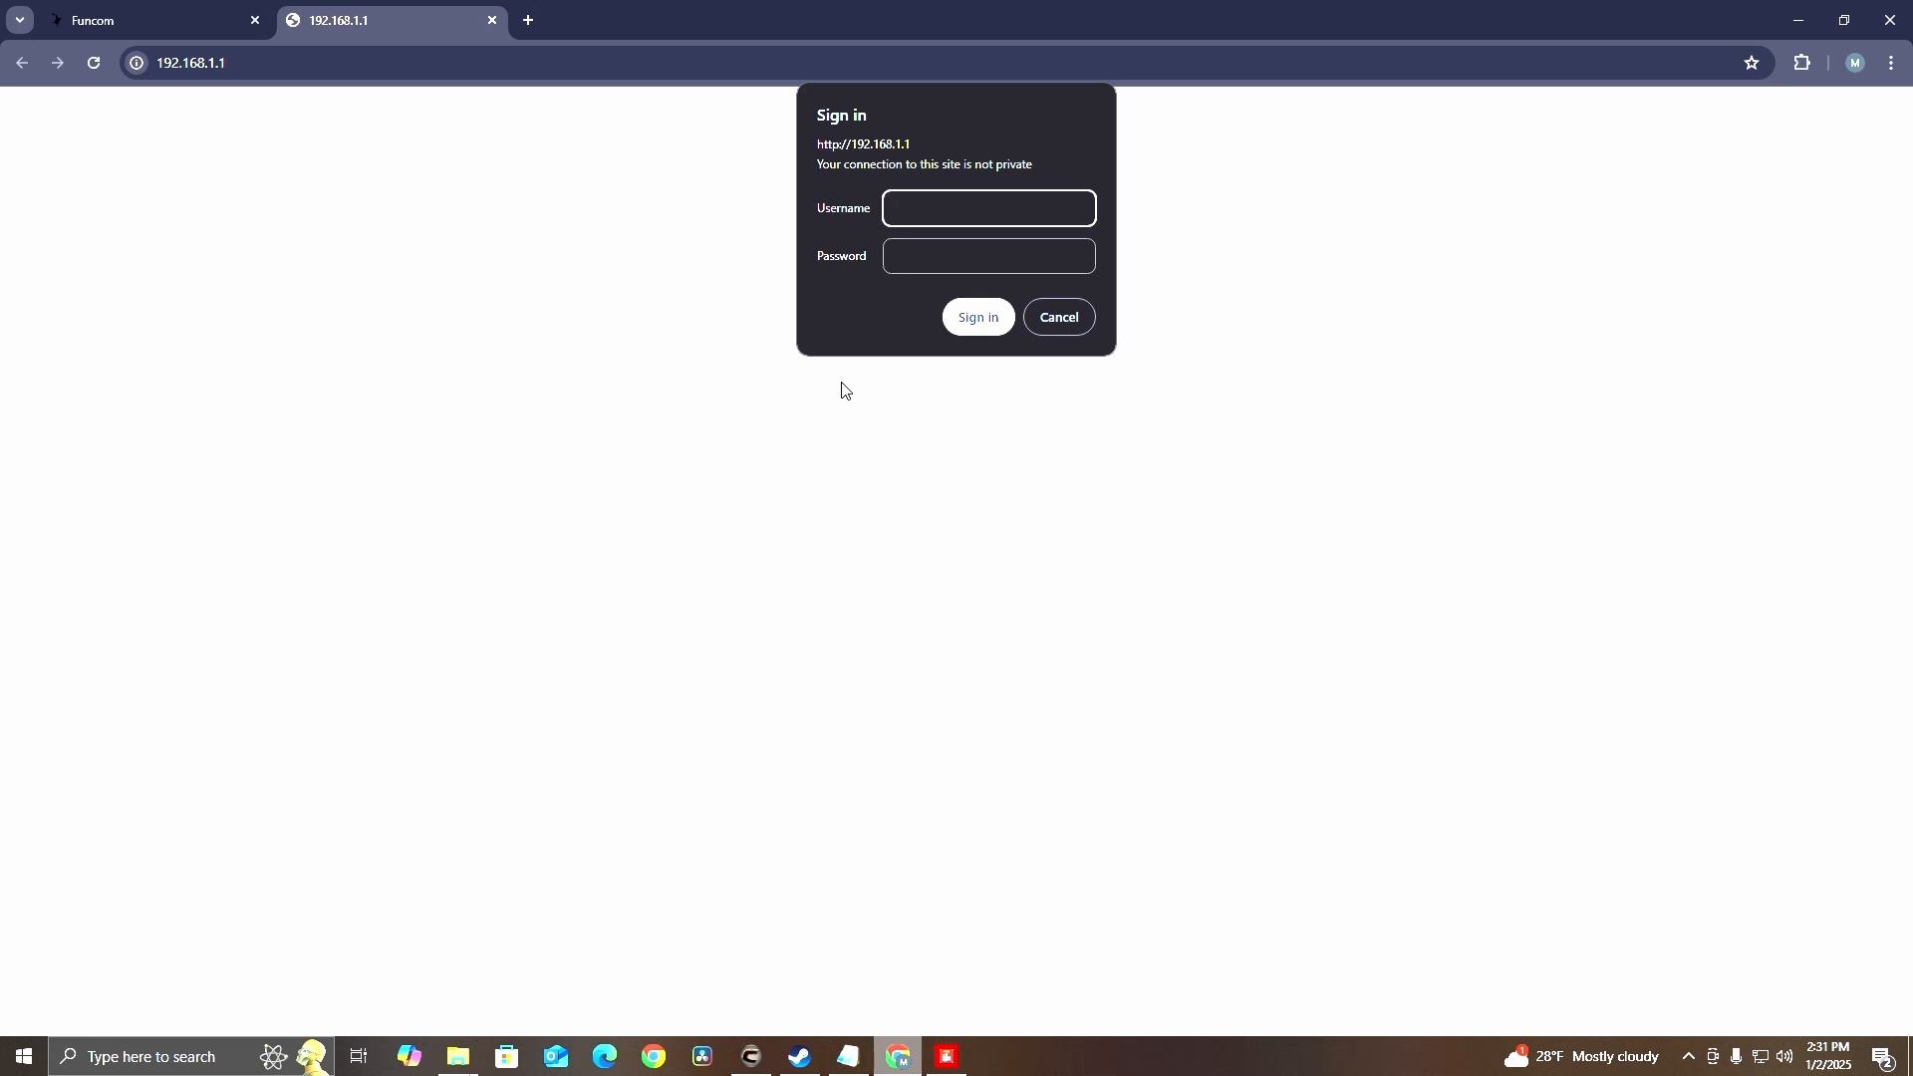
Sign in to the router with the admin username and router password, then reload the page
text(admin)
key(Tab)
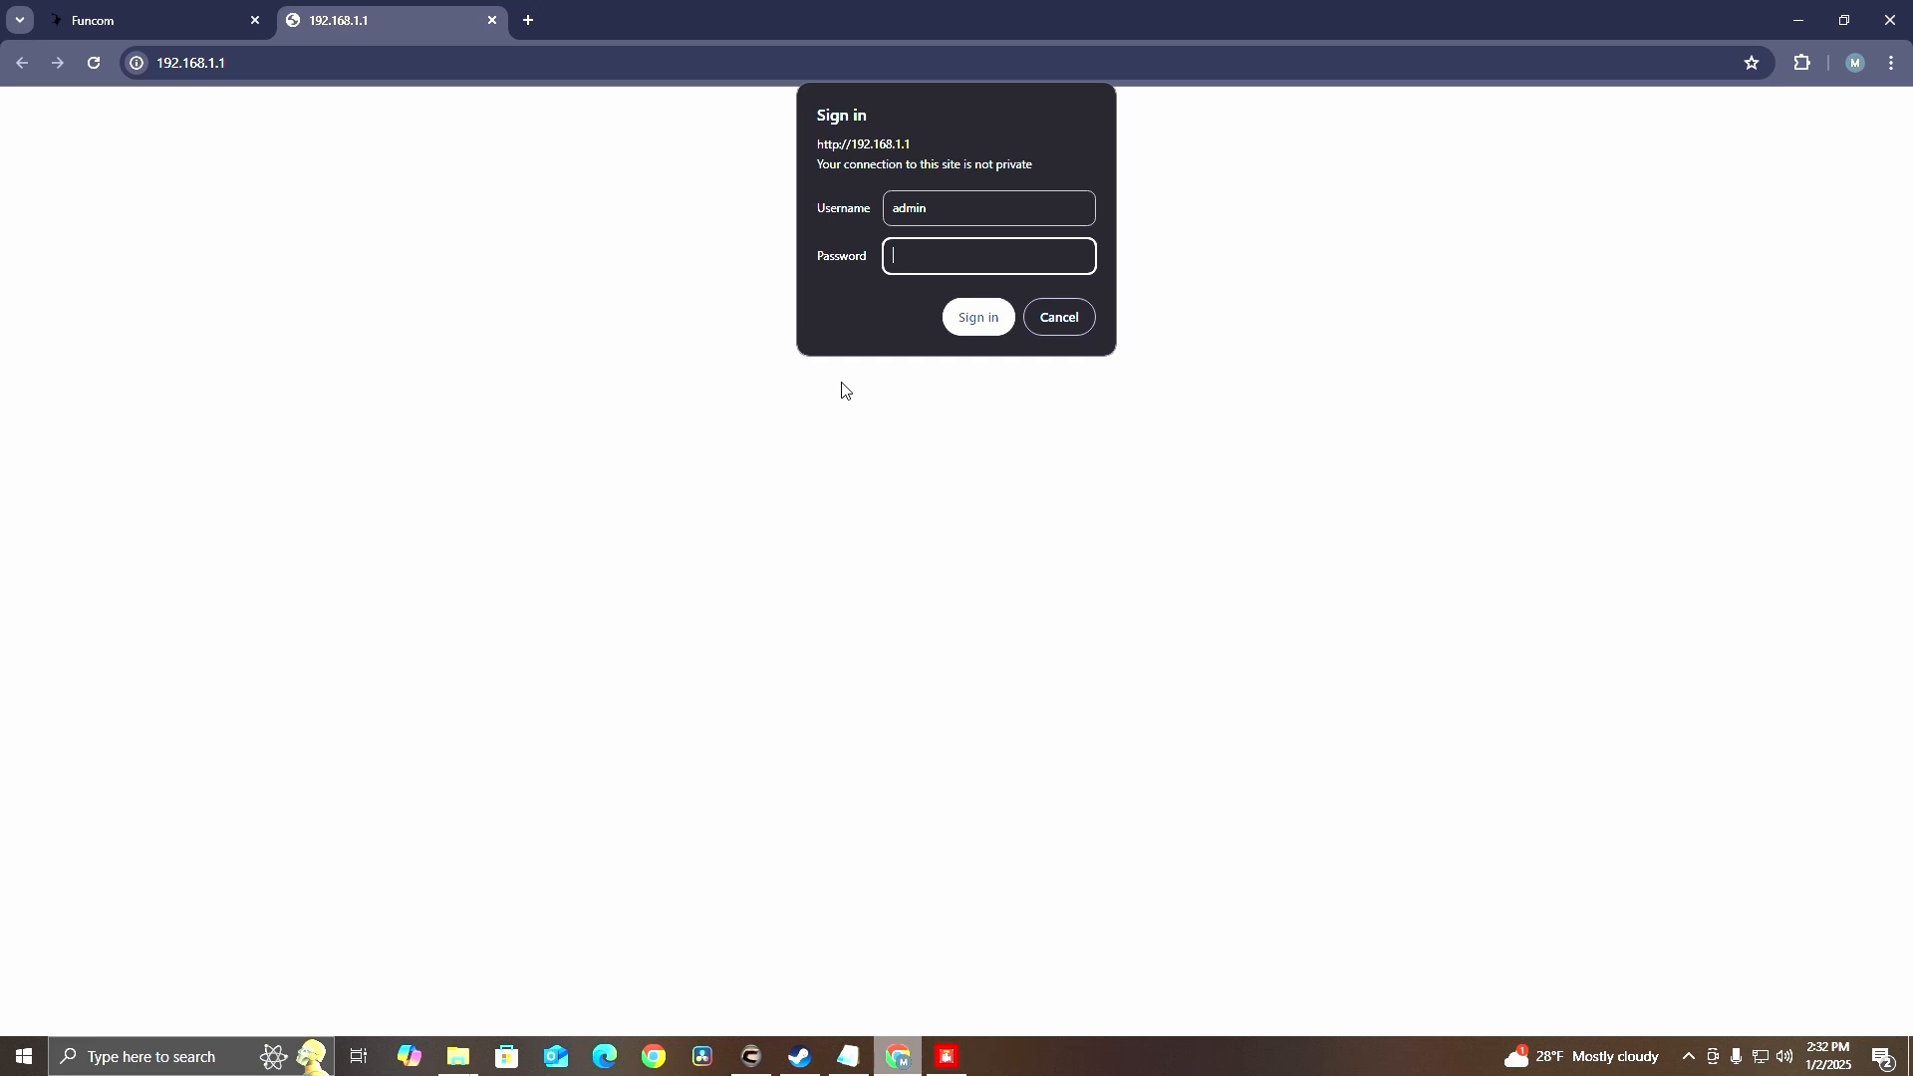
text(••)
key(BackSpace)
key(BackSpace)
text(•••••••)
key(Return)
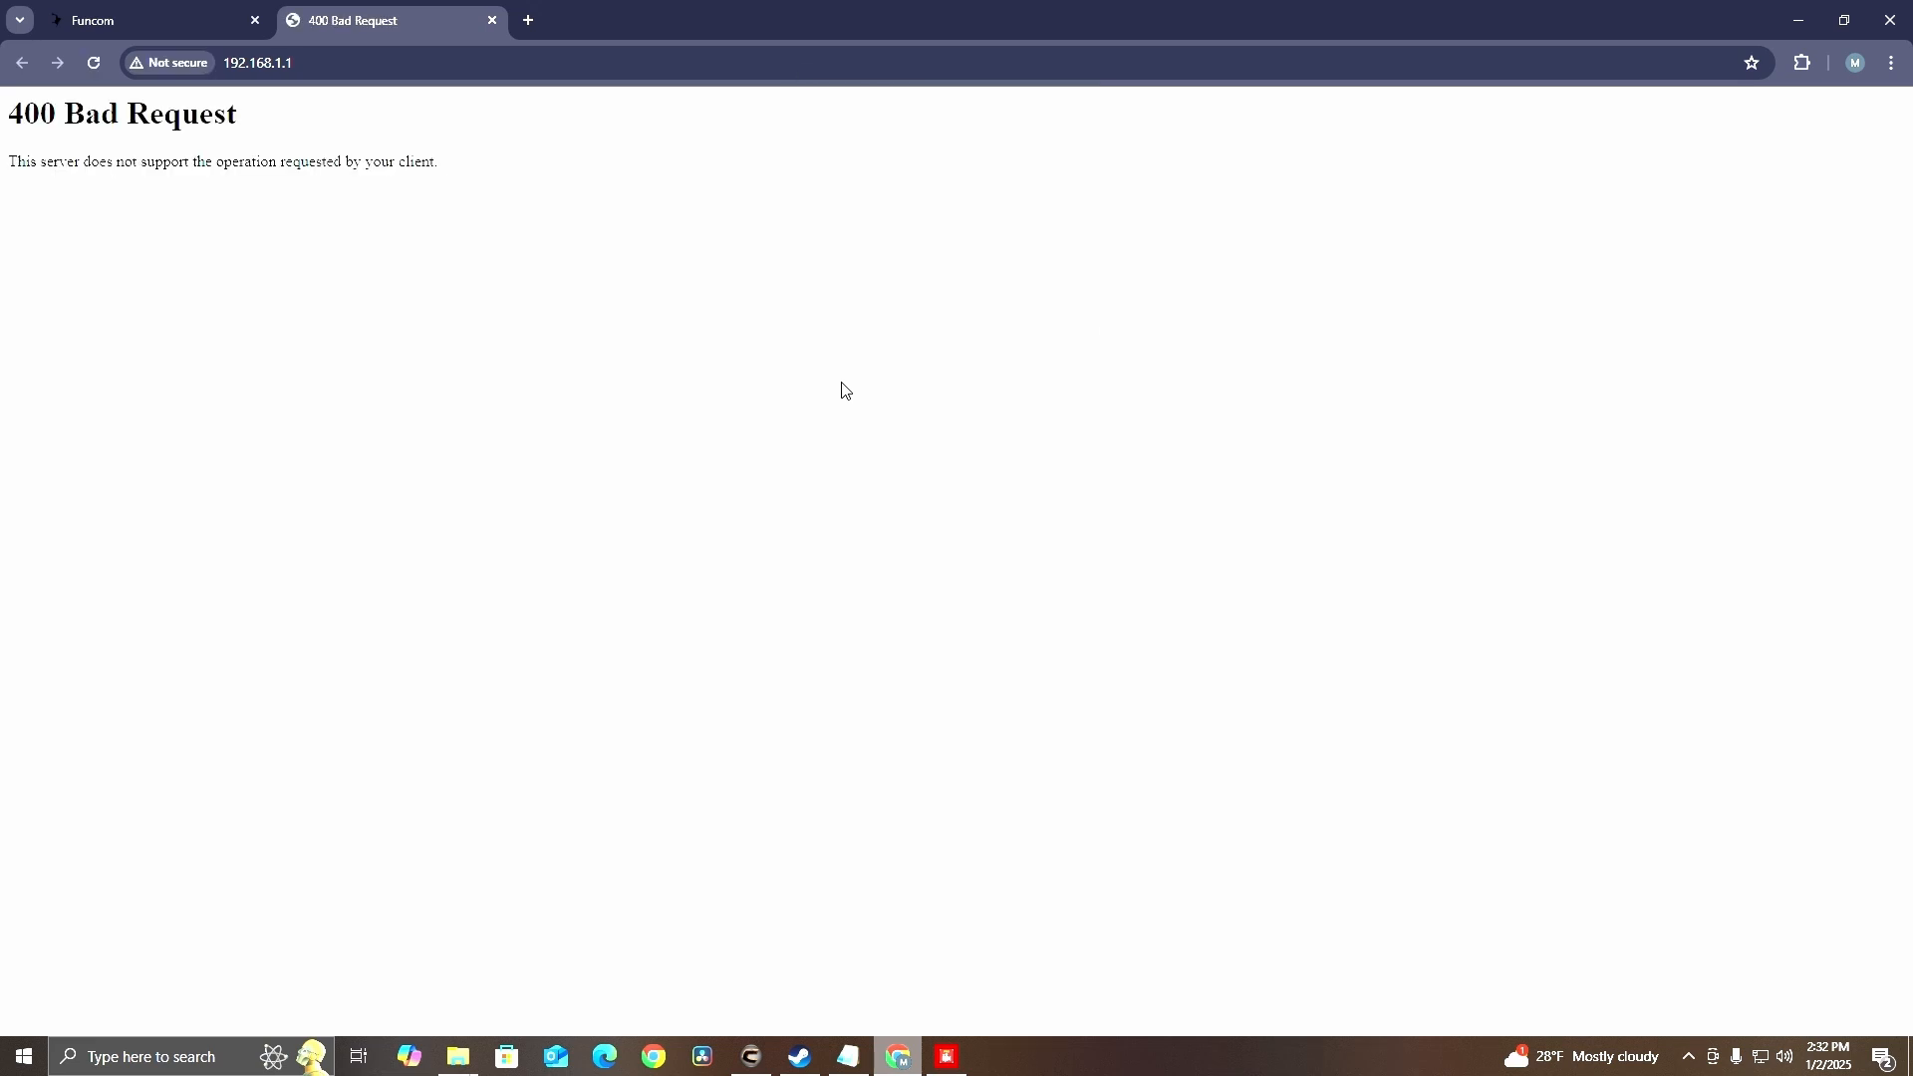
key(F5)
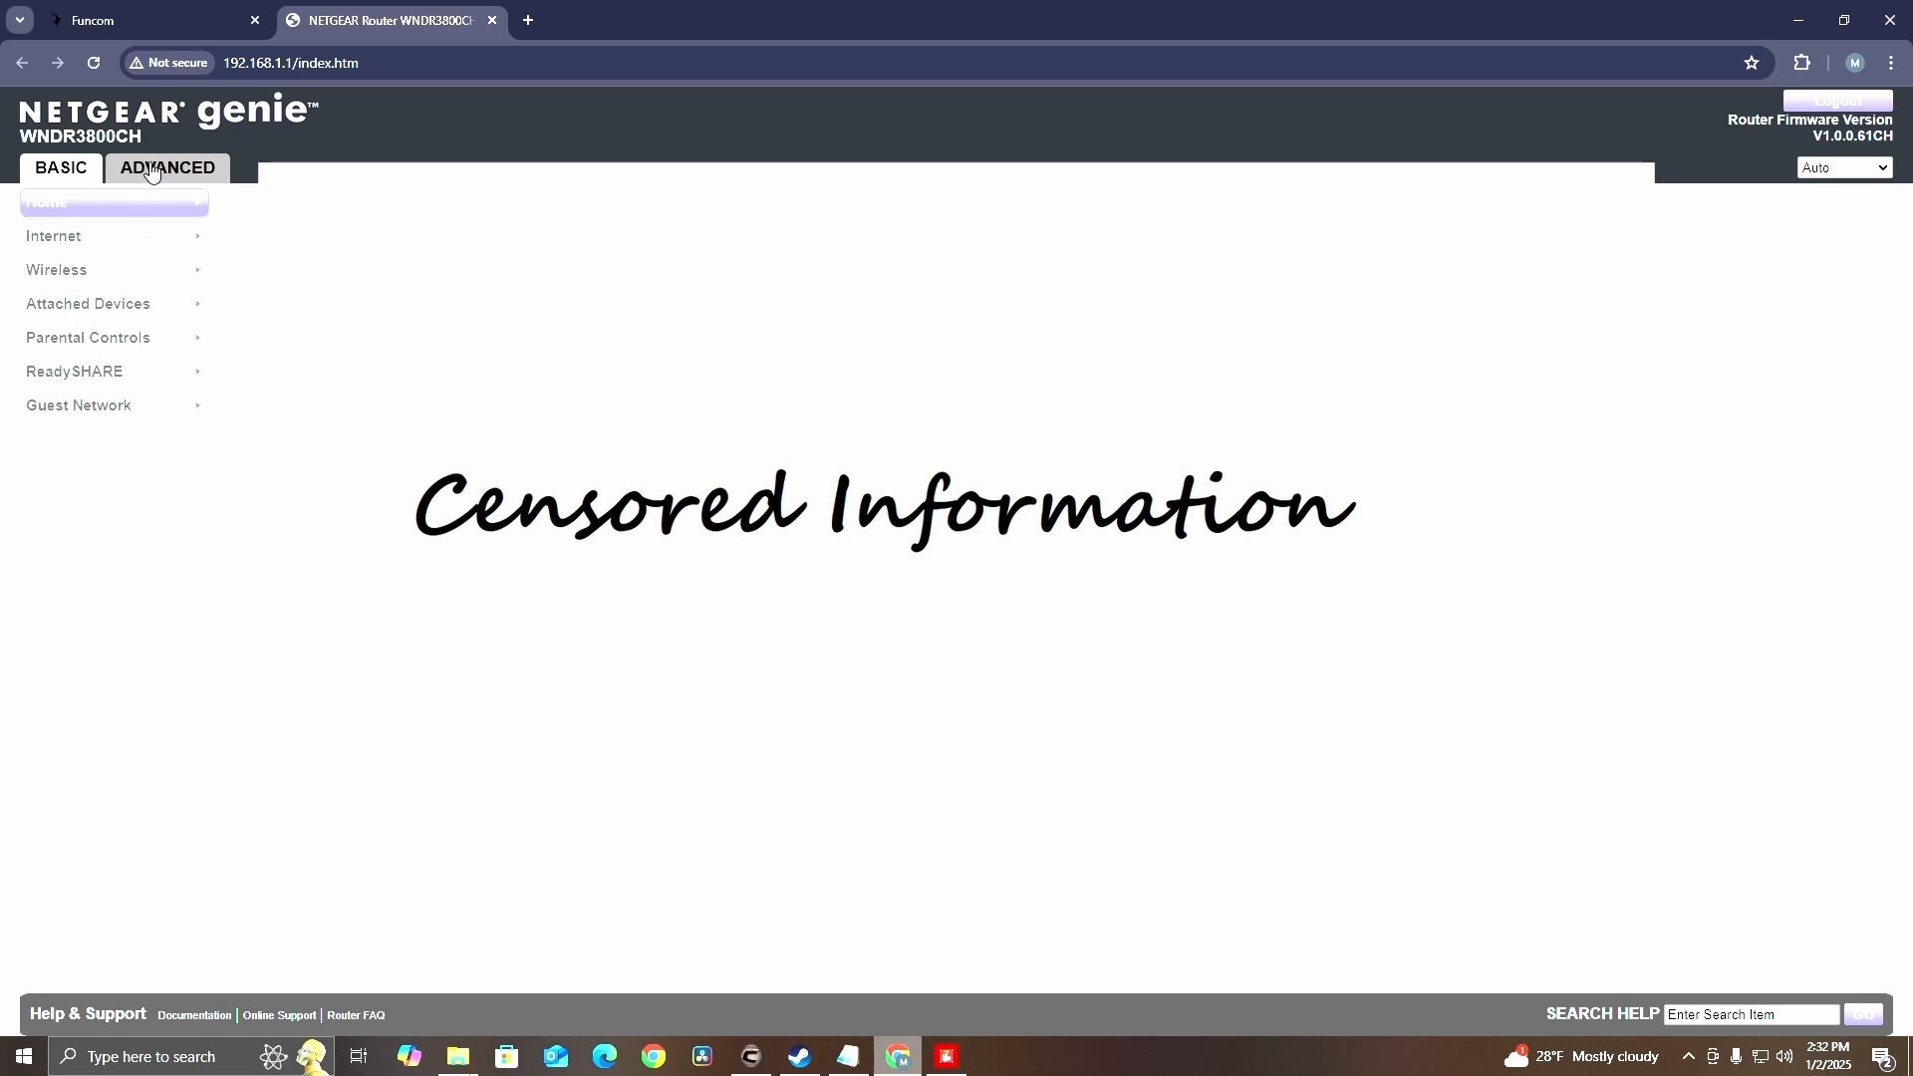
Open Port Forwarding / Port Triggering under Advanced Setup and start adding a custom service
click(151, 174)
click(78, 402)
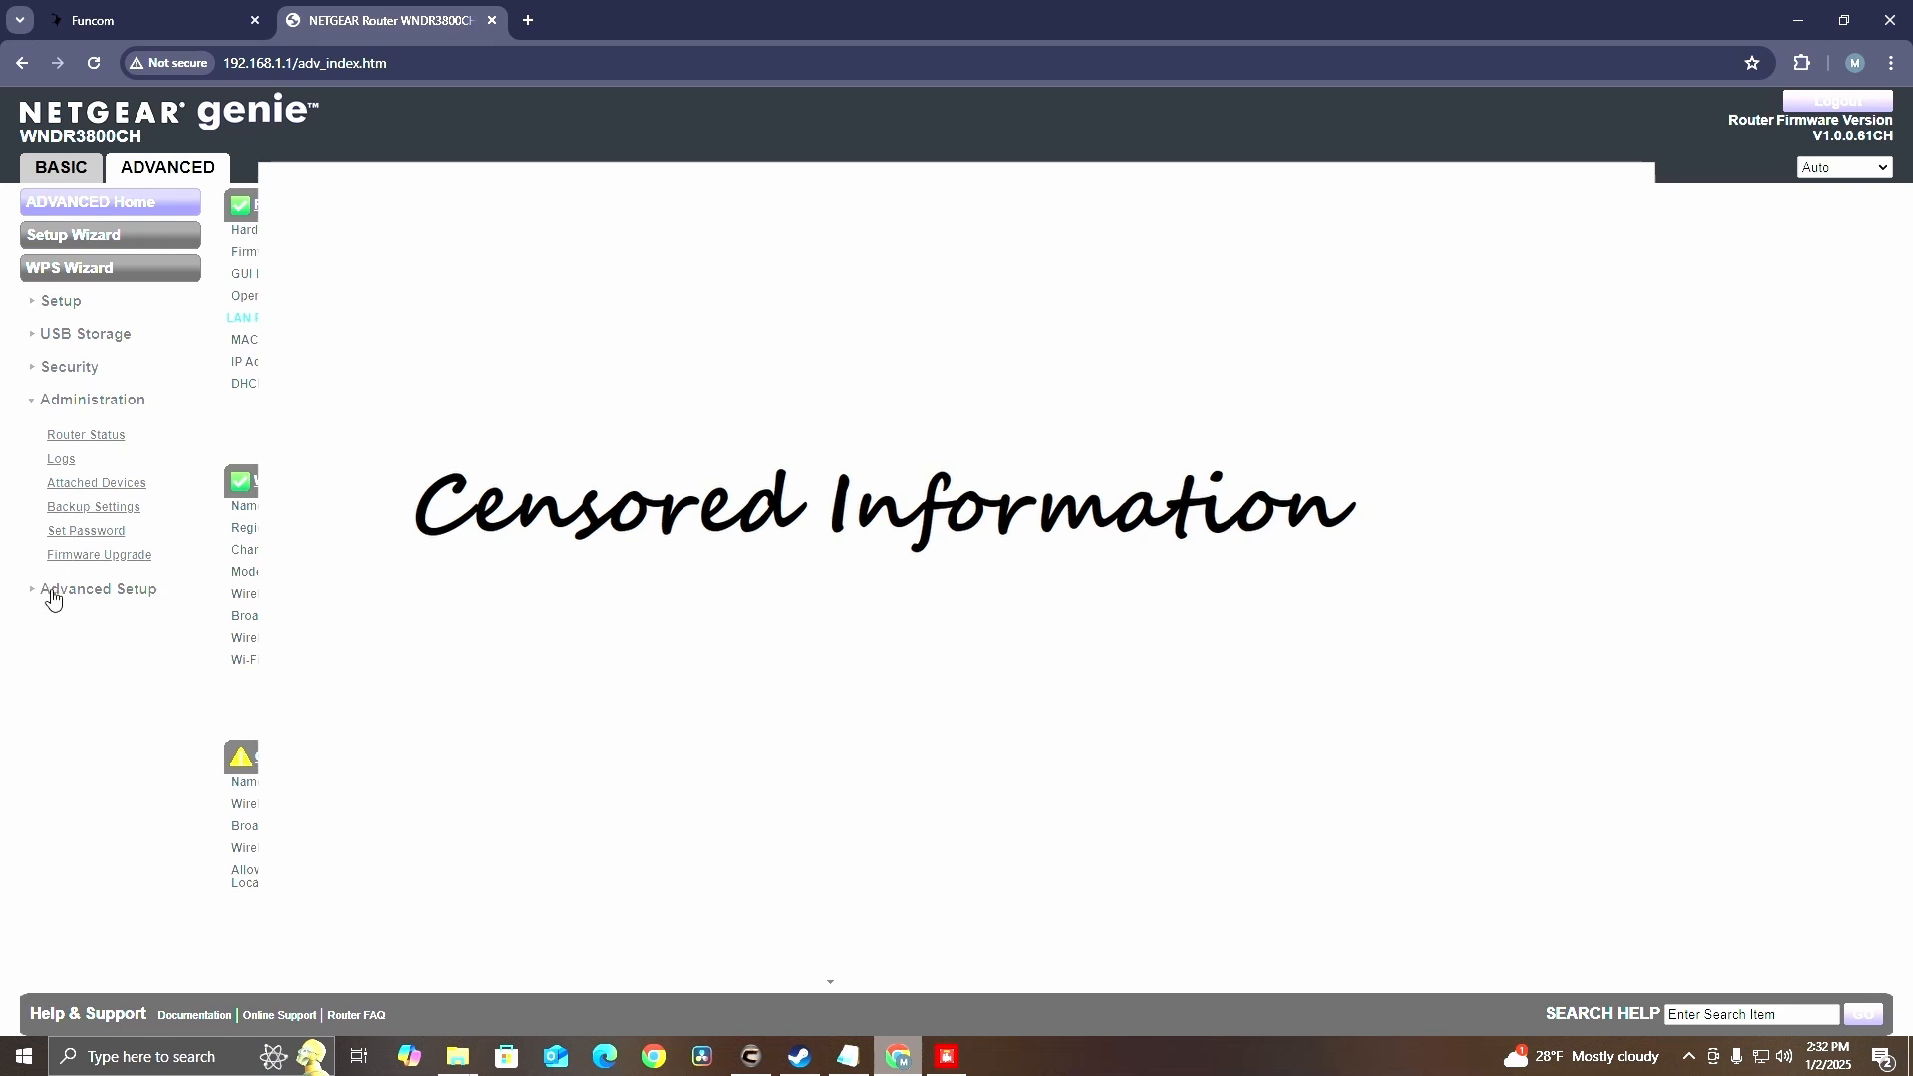
click(52, 592)
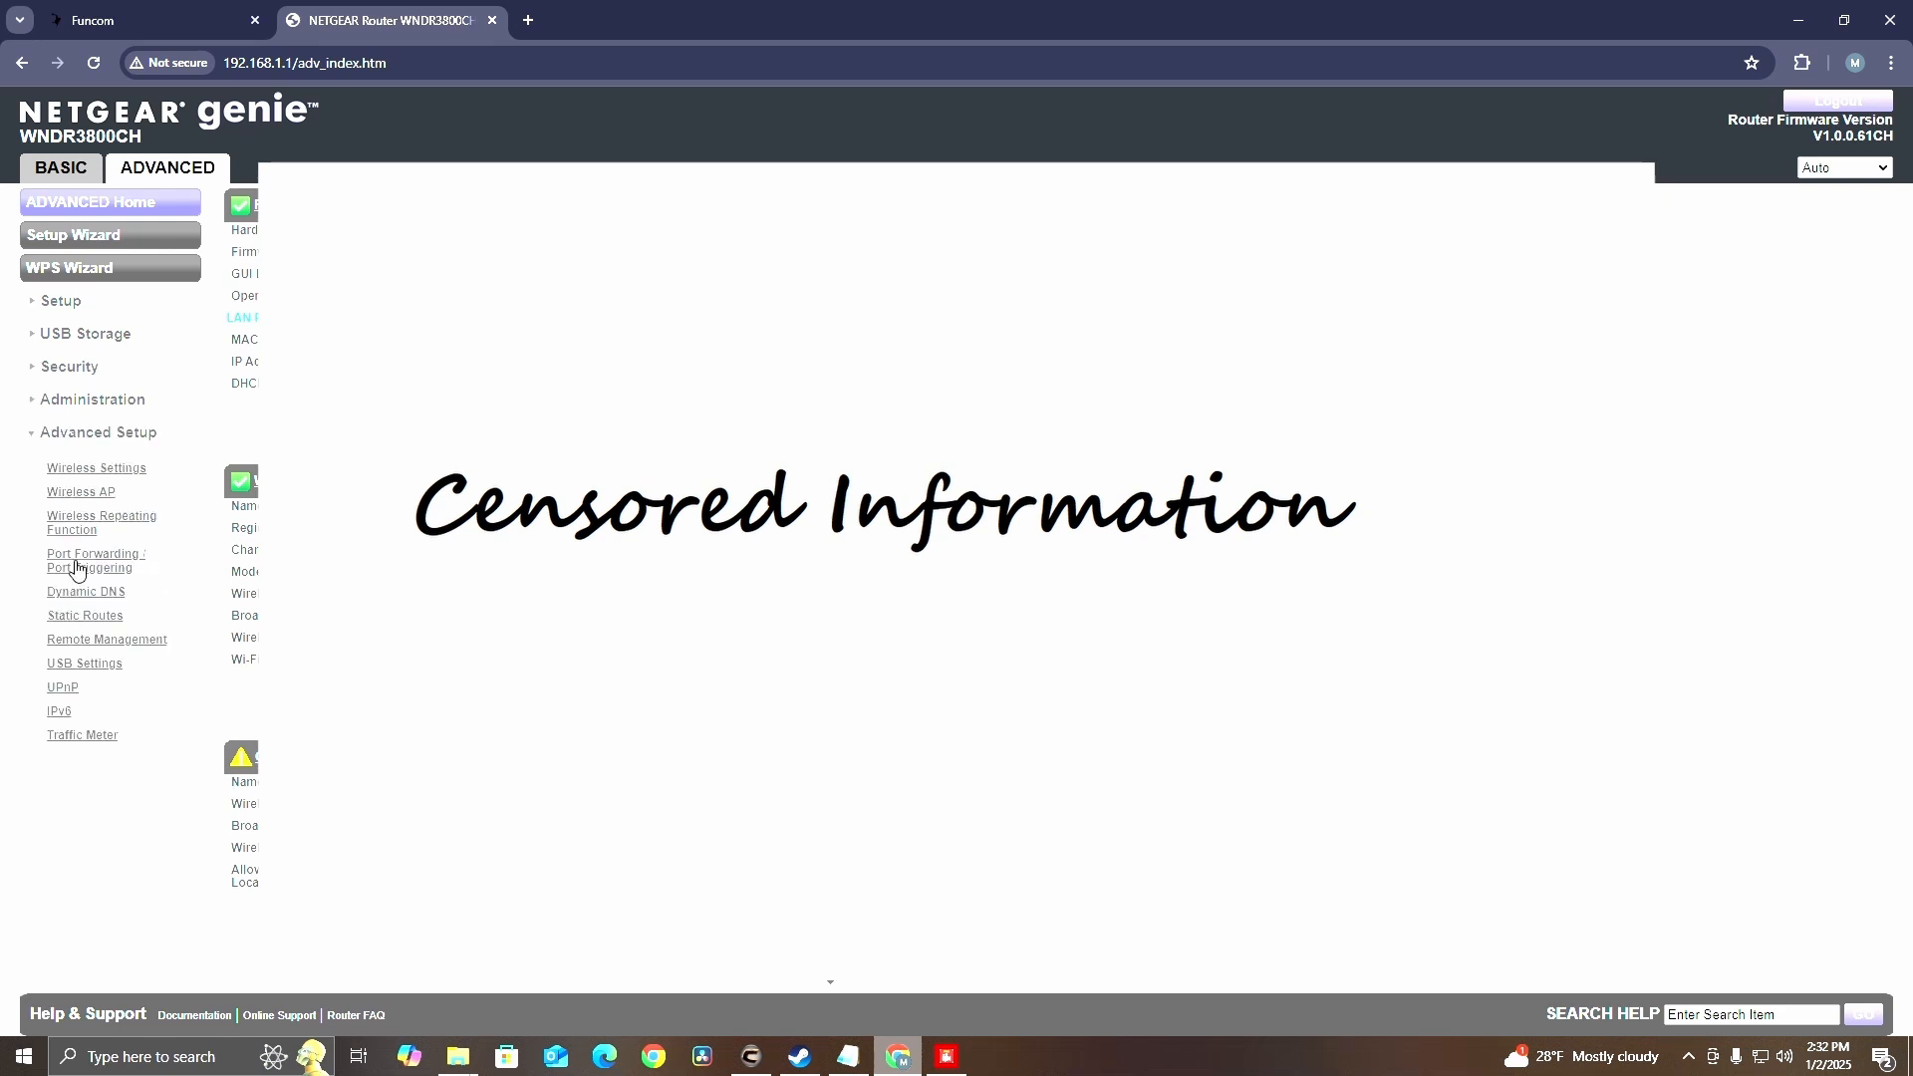
click(79, 561)
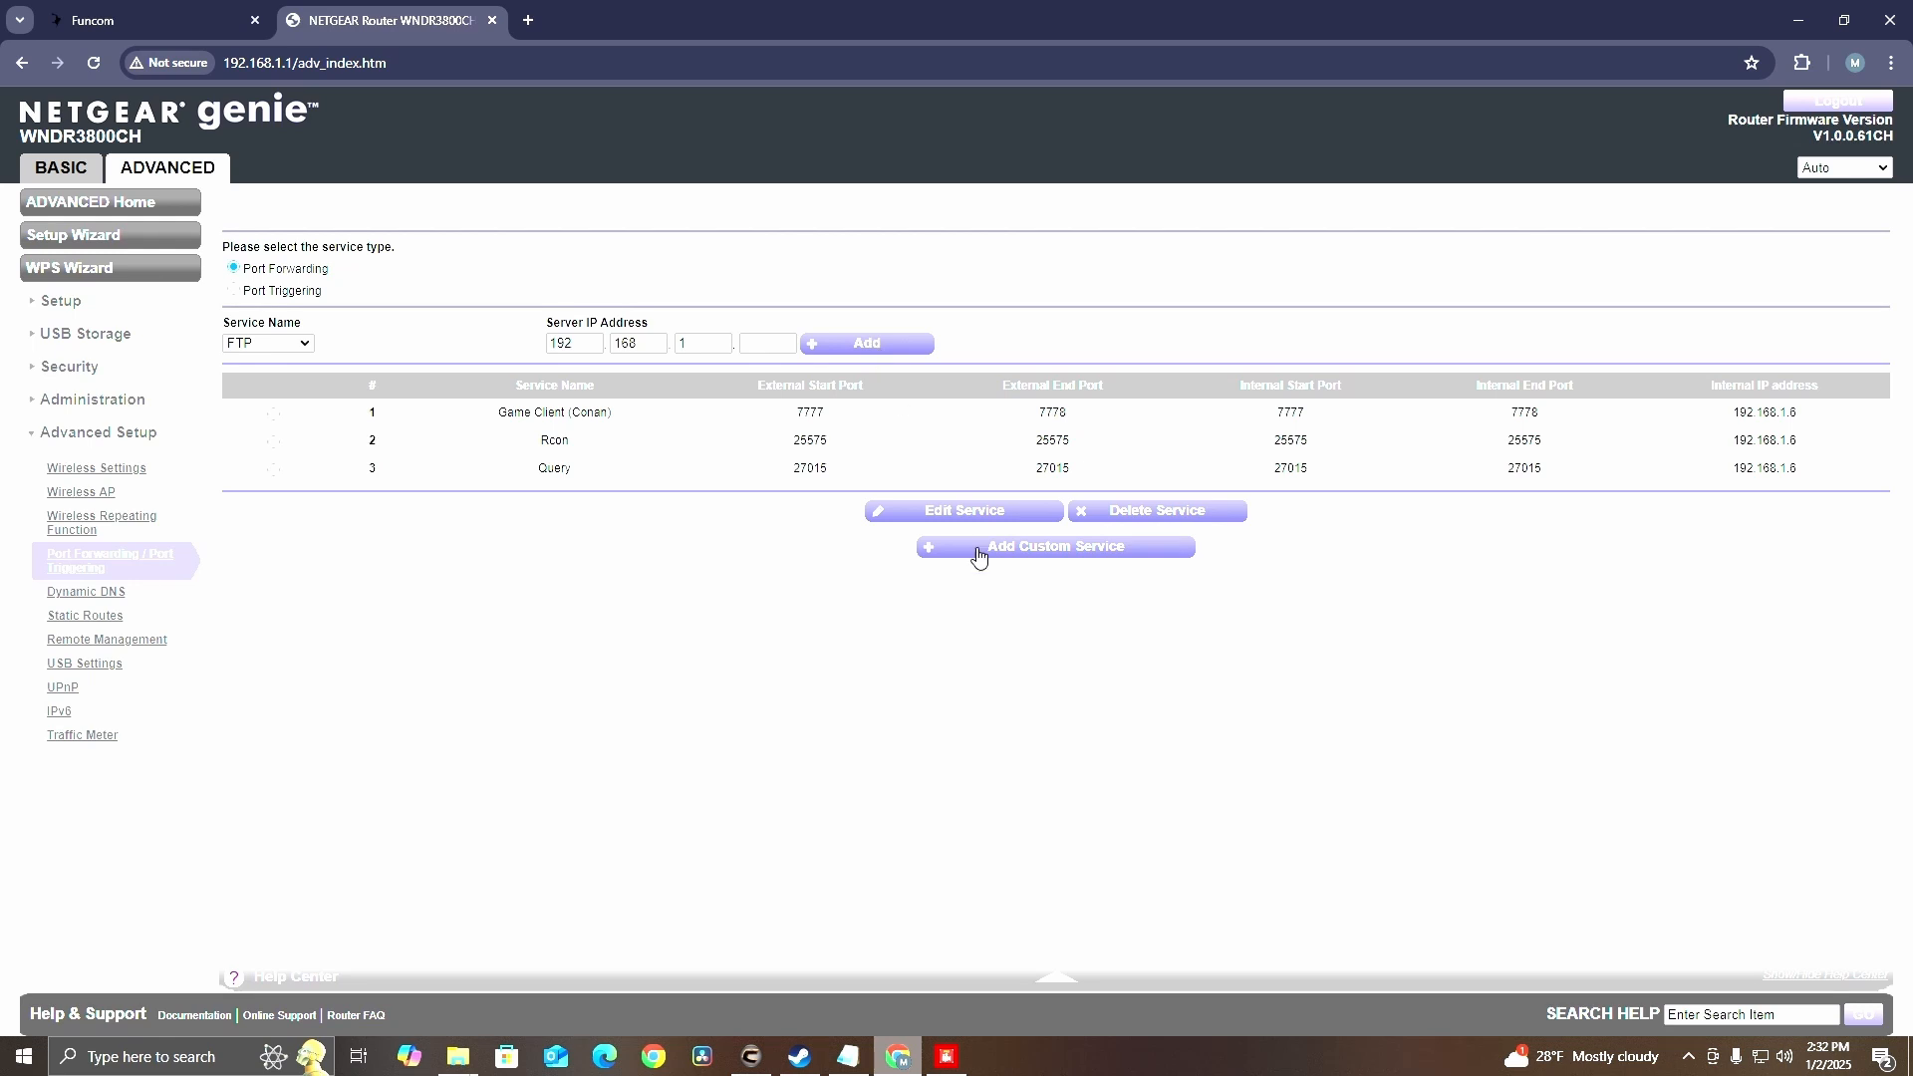
click(988, 553)
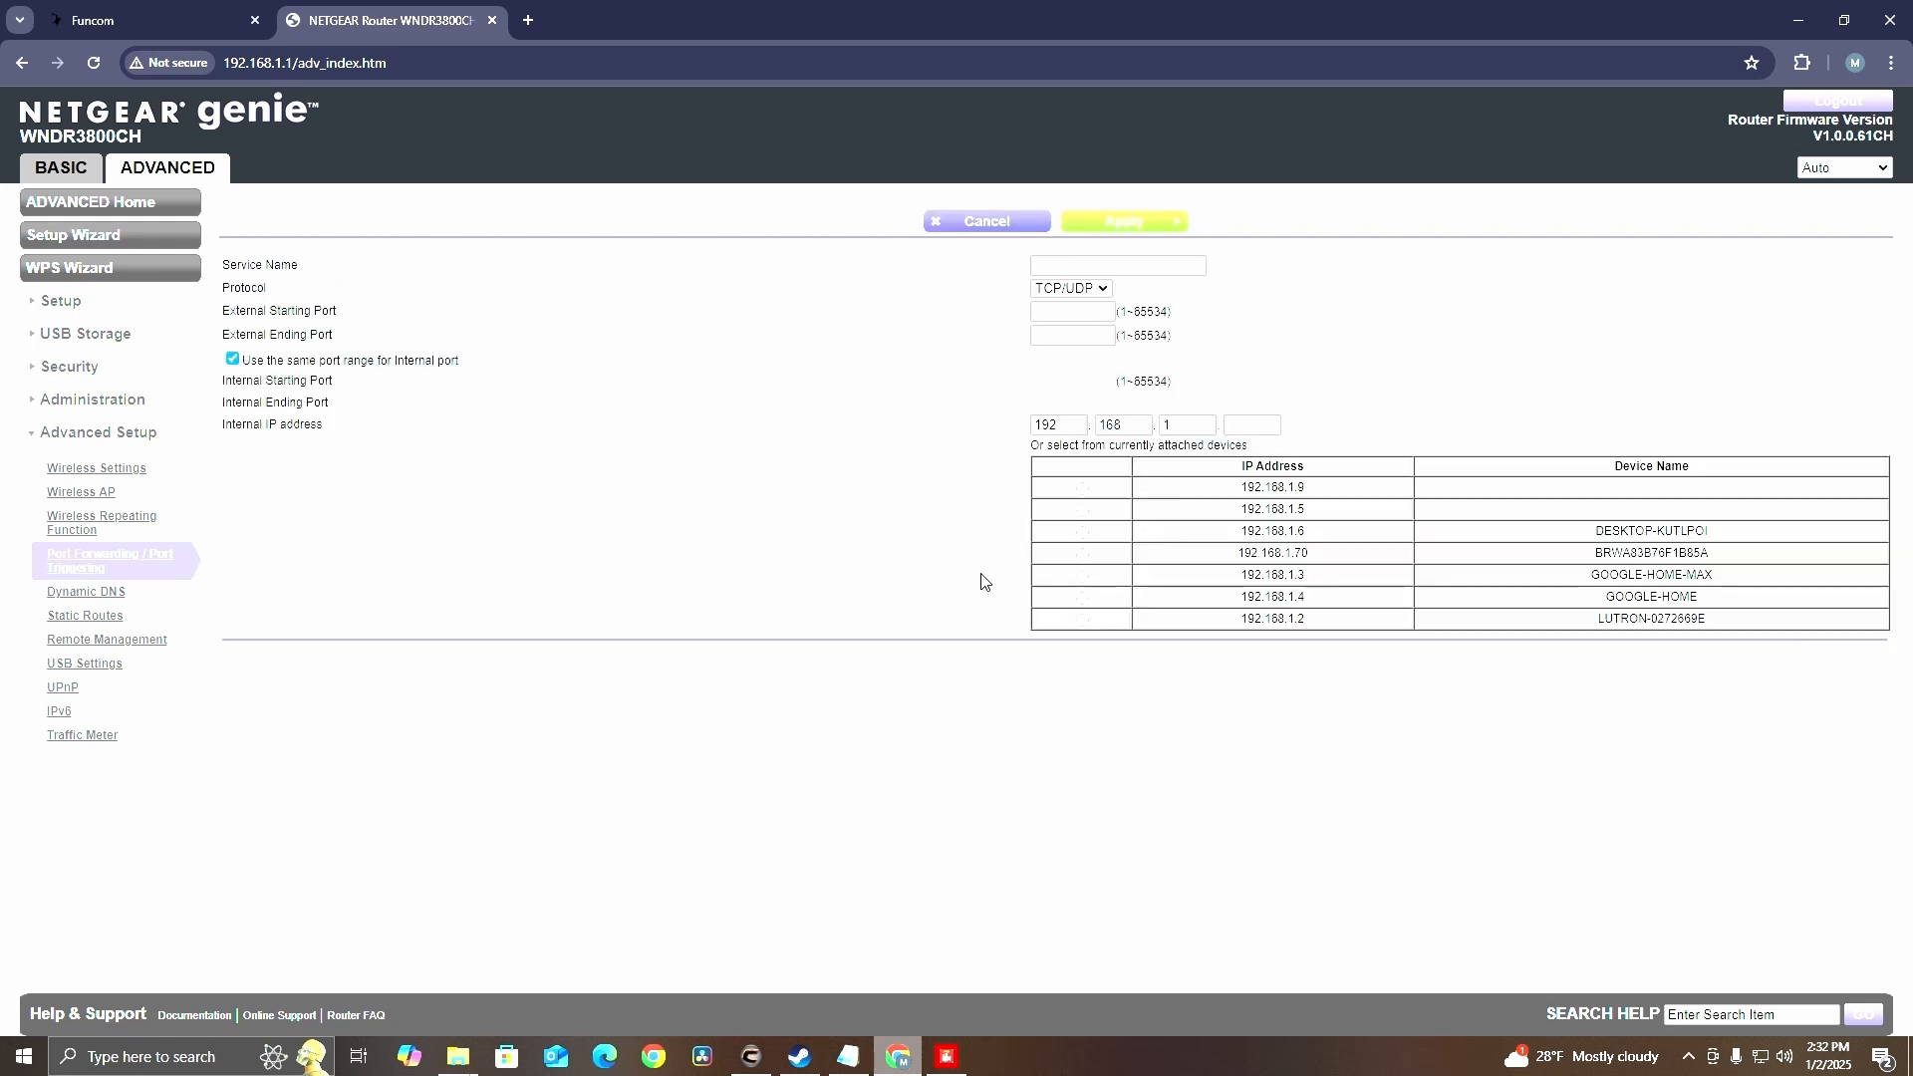
Name the custom service Game Client and set its protocol to UDP
click(1056, 266)
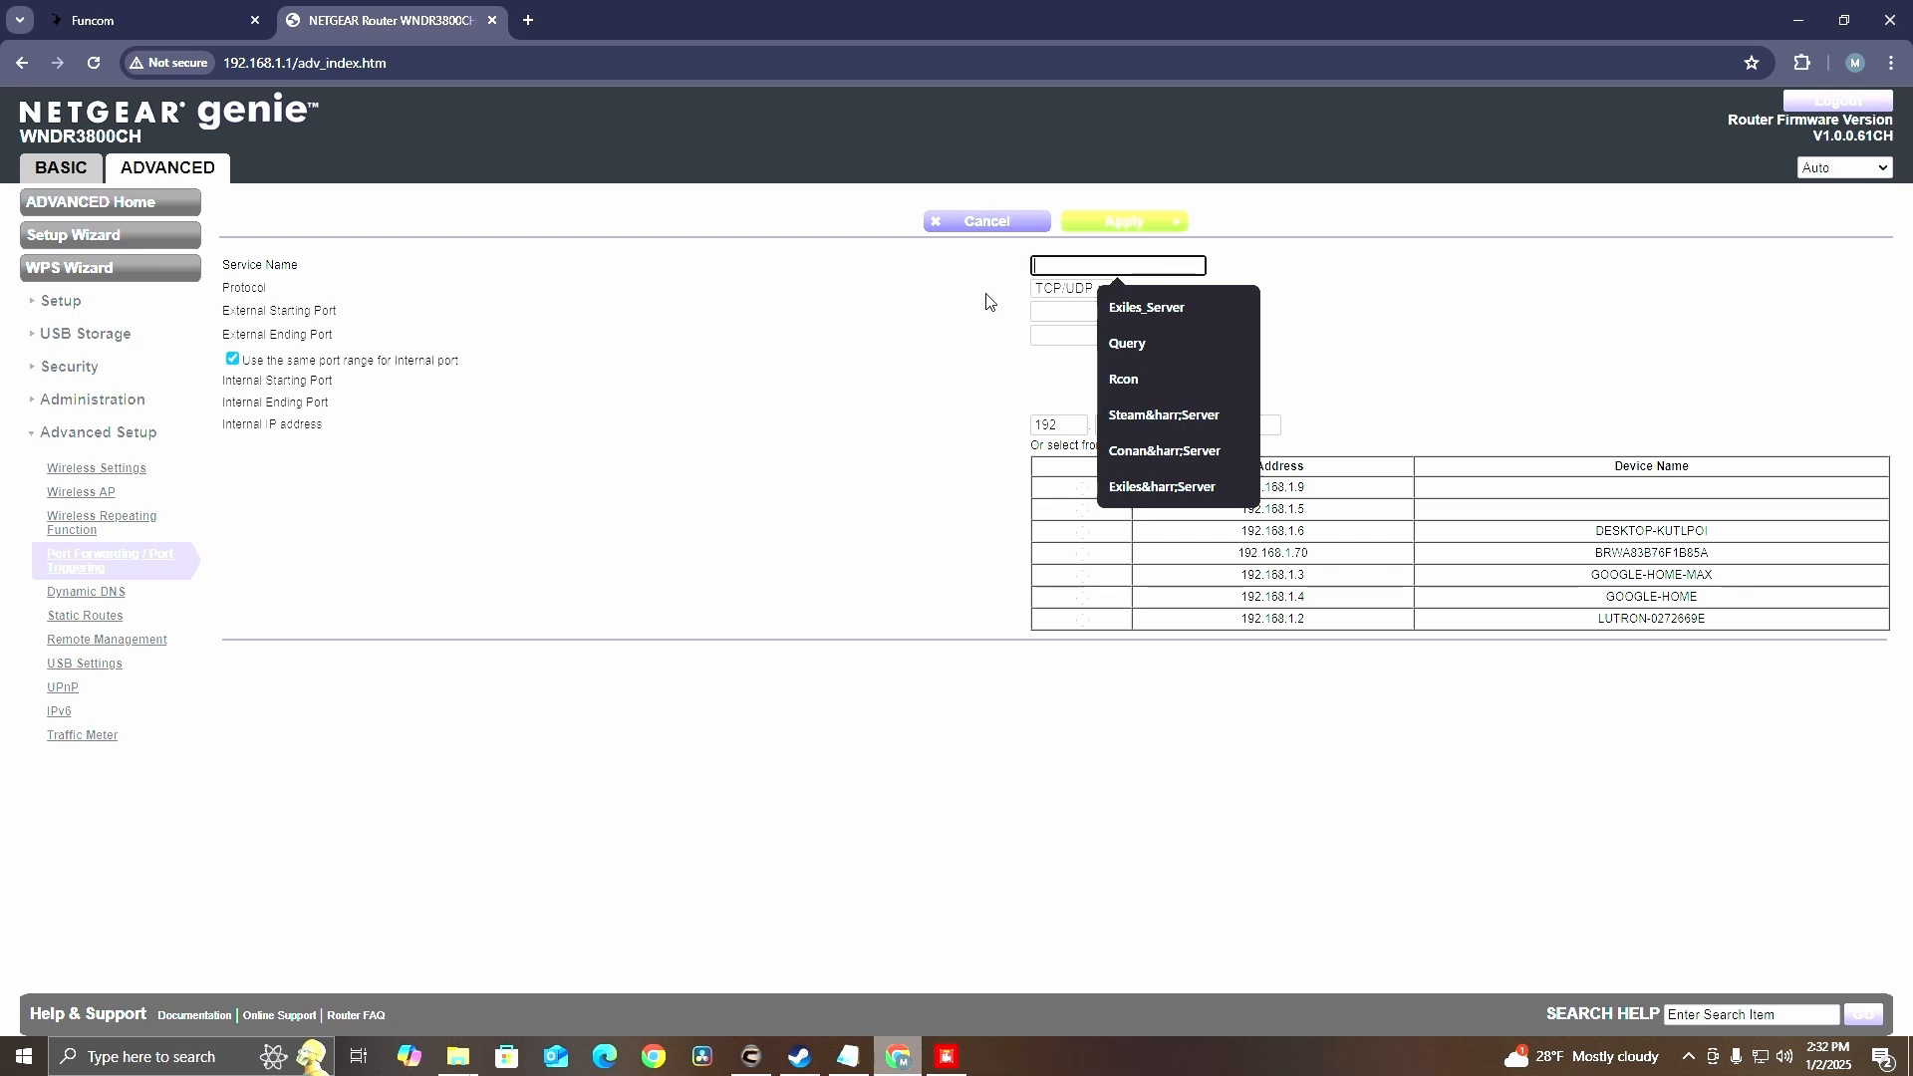
text(Game )
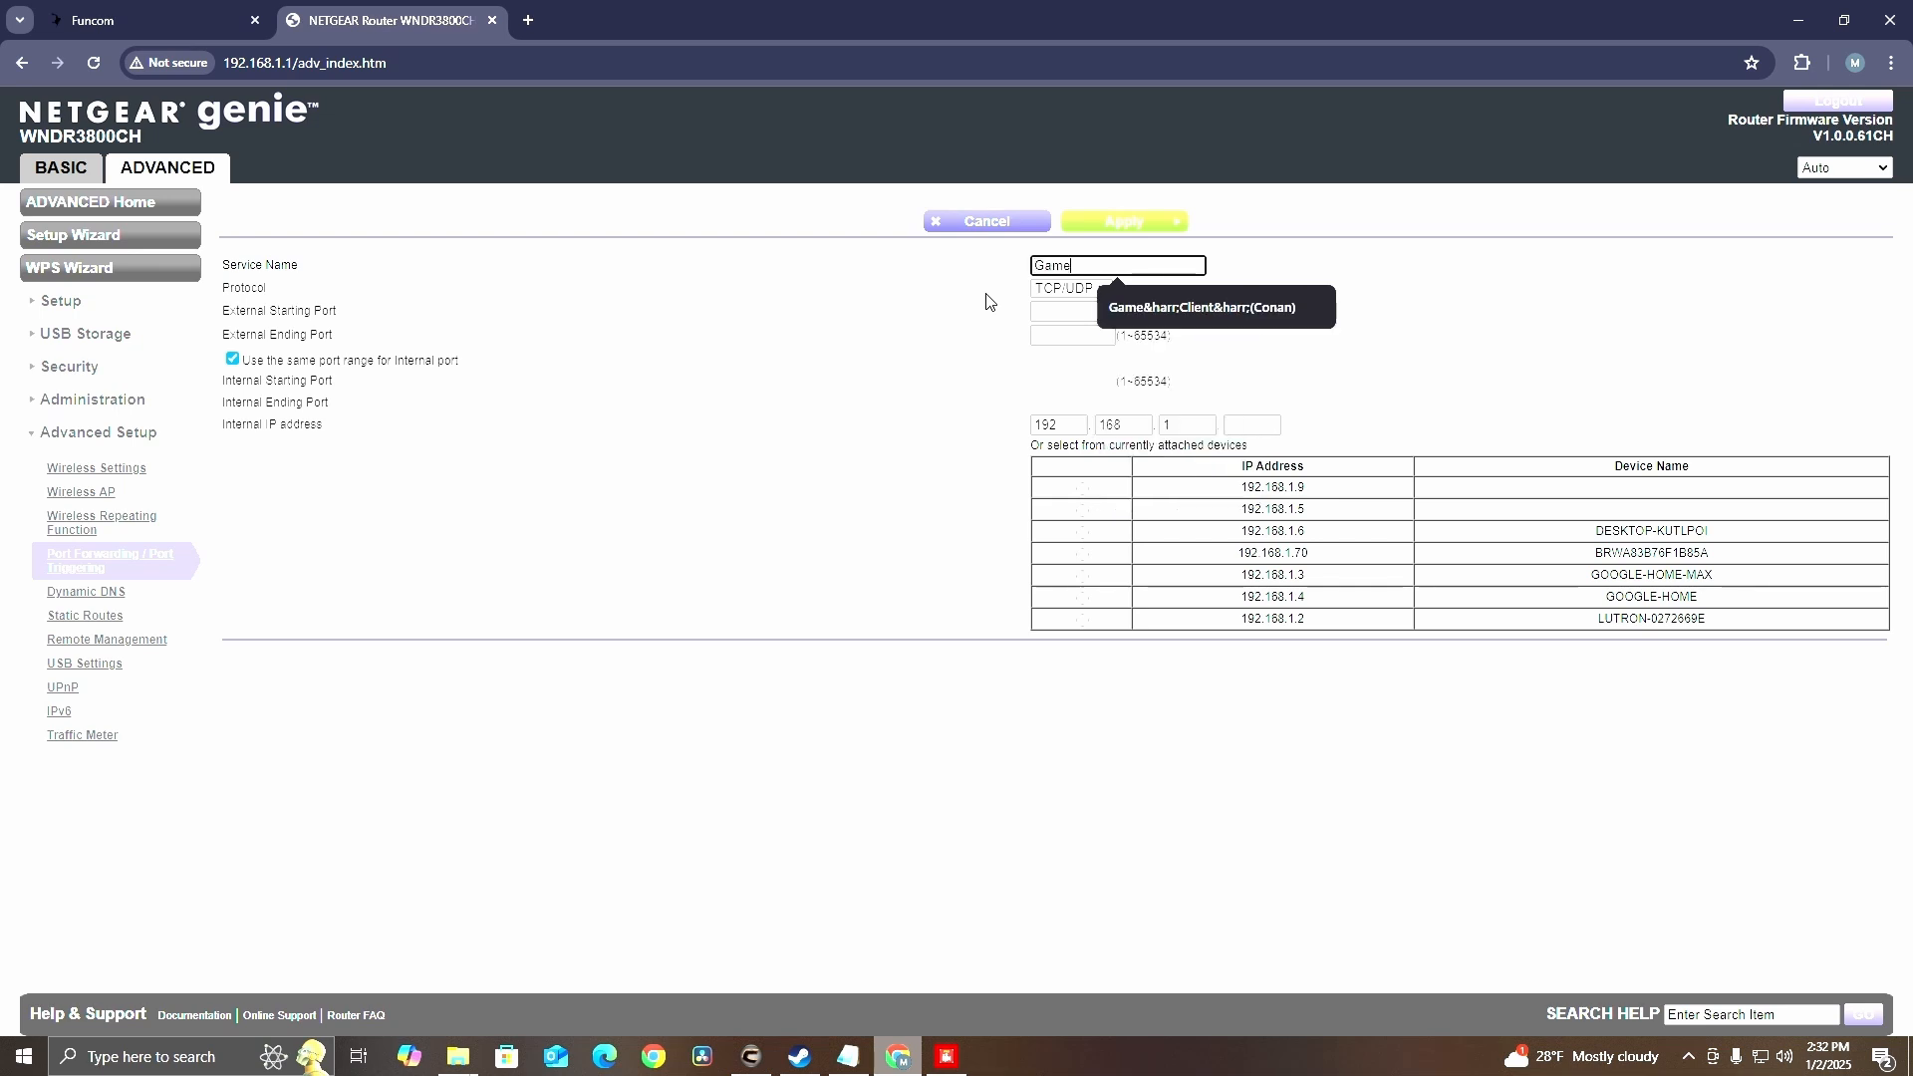
text(Client)
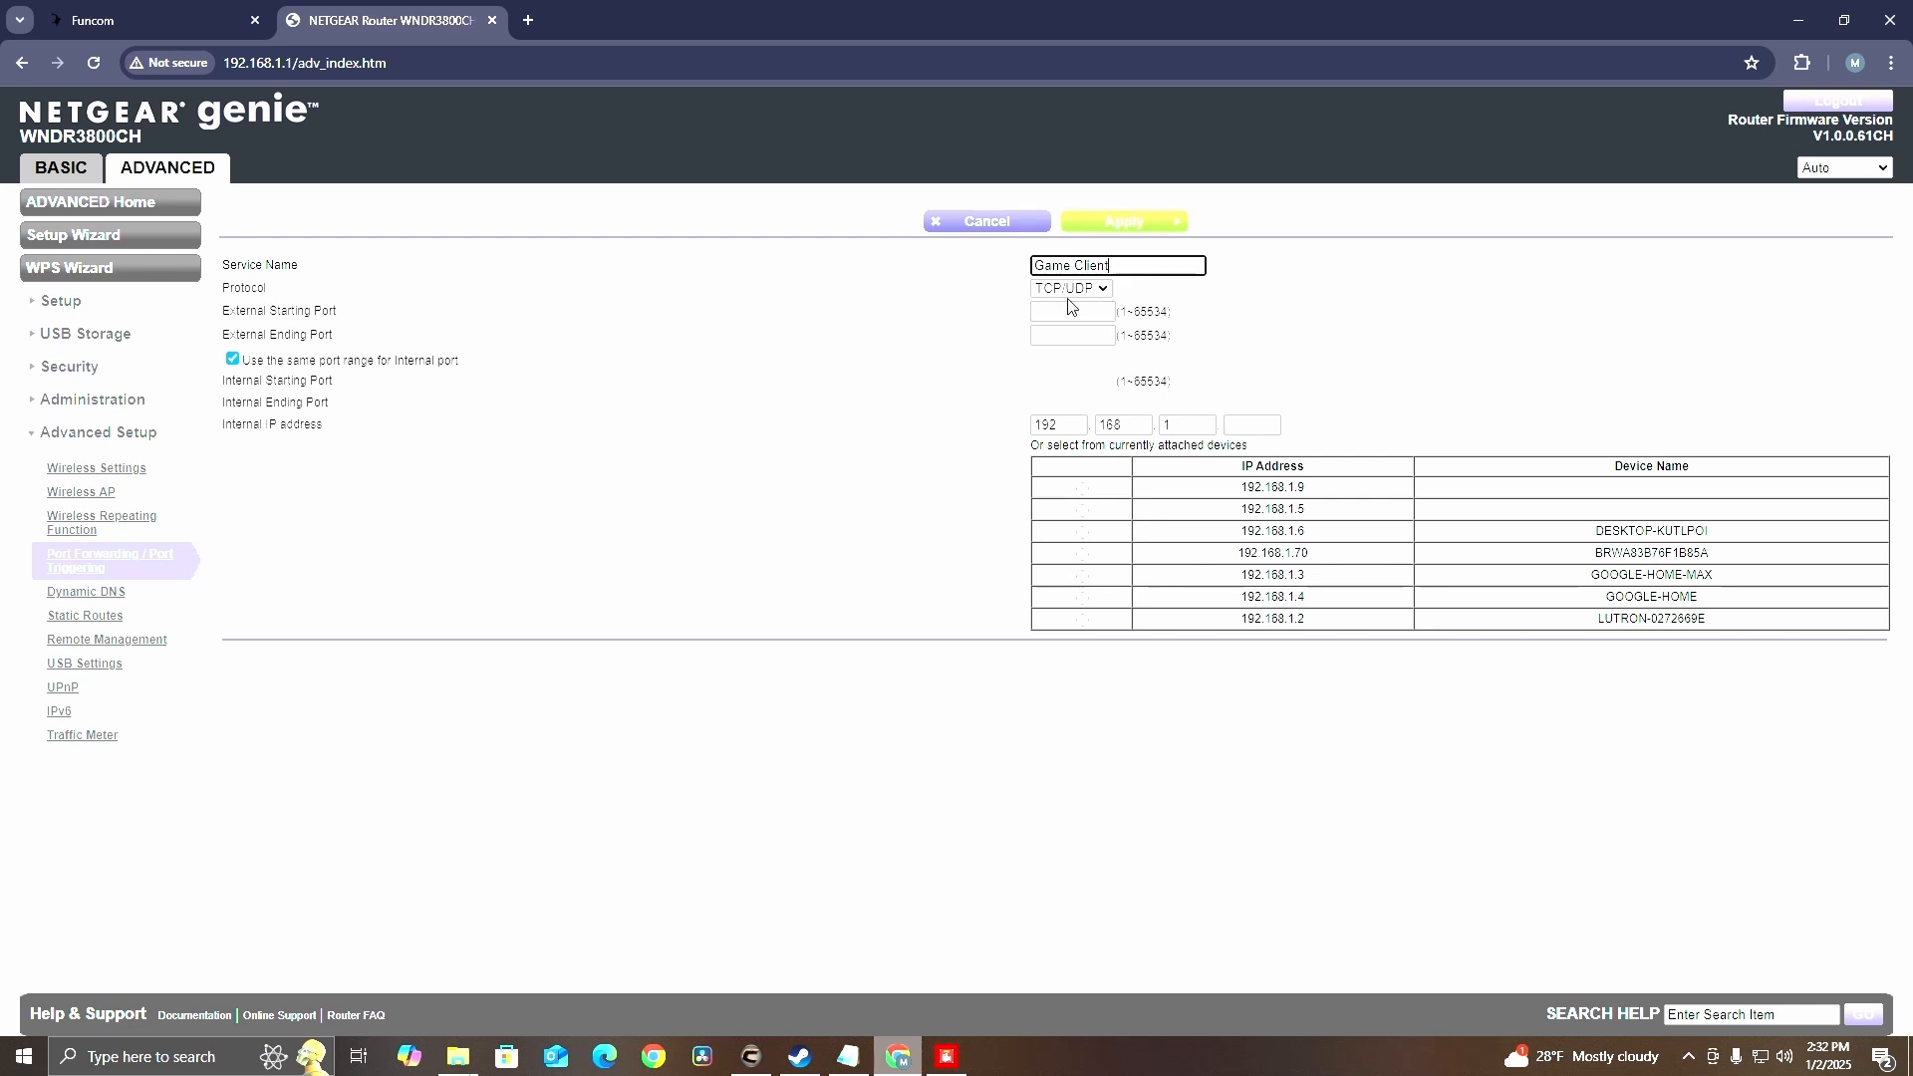
click(1102, 290)
click(1061, 349)
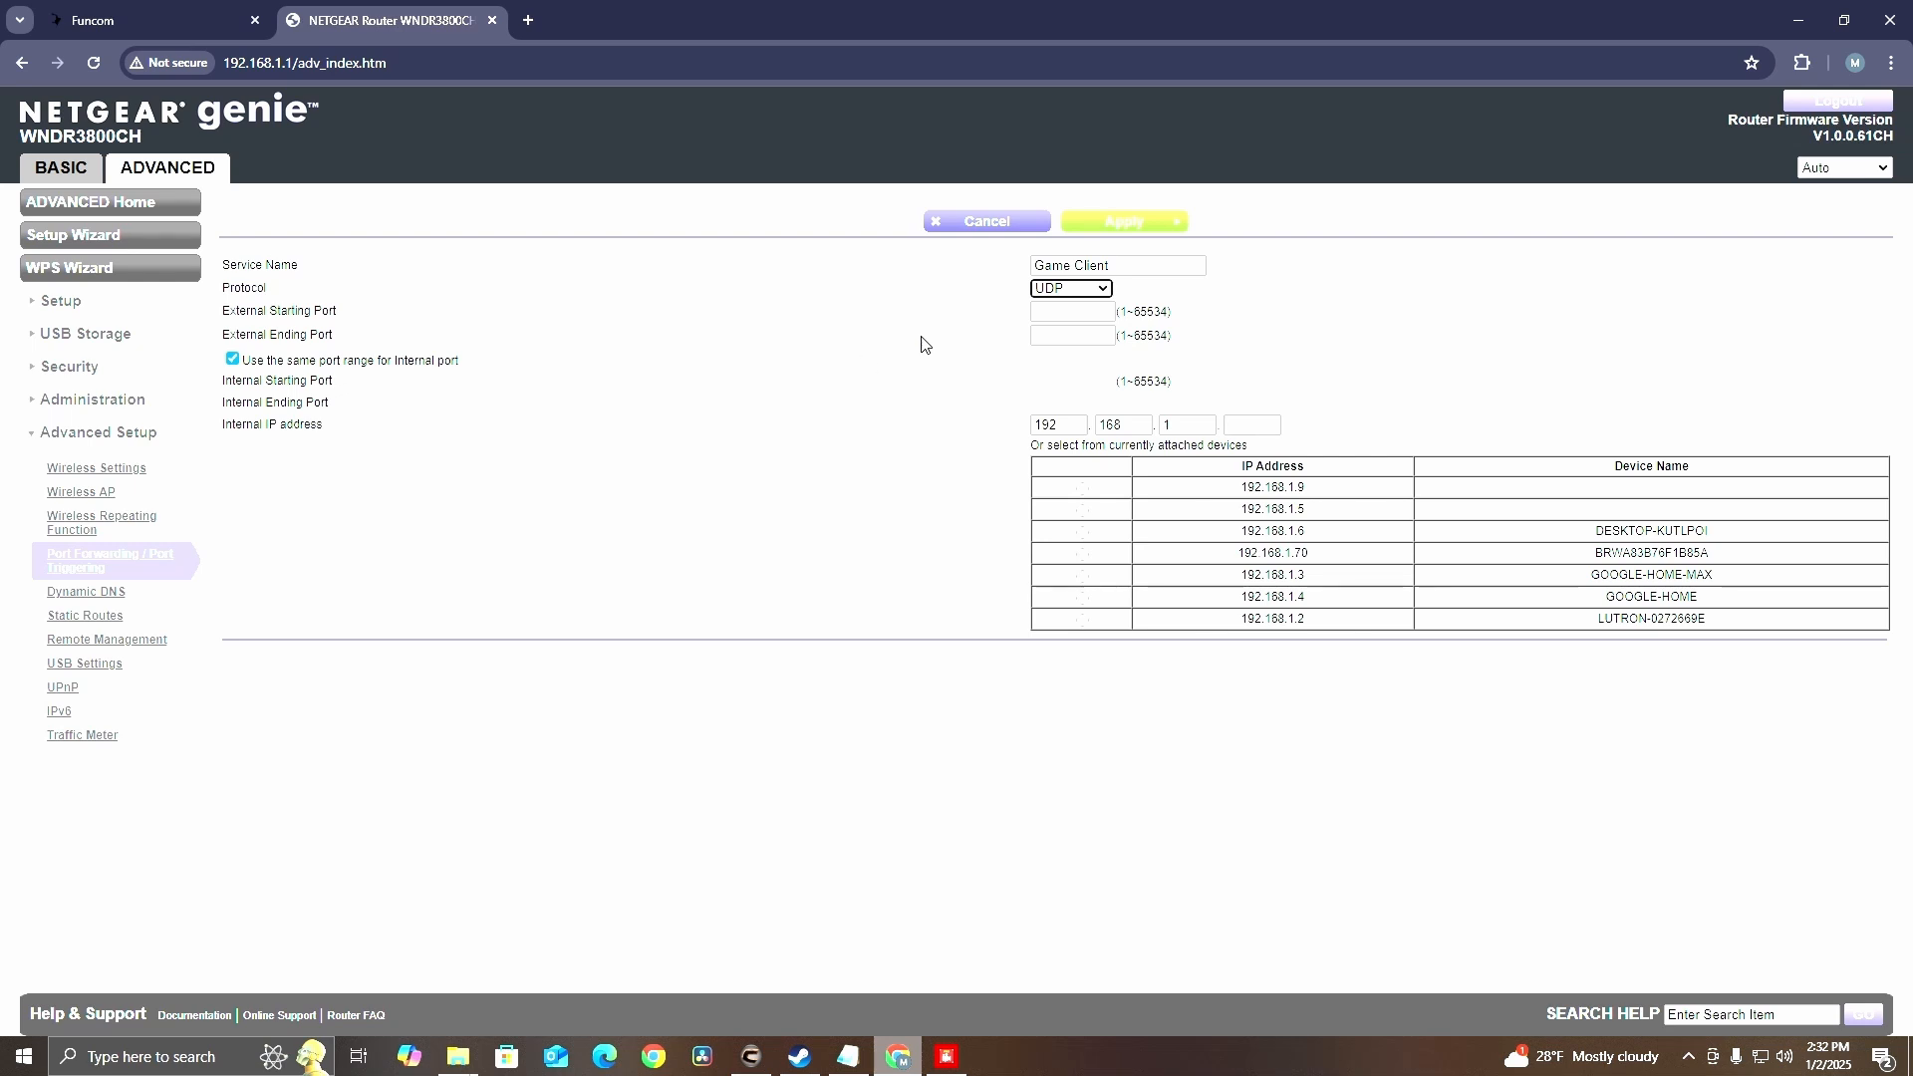
click(1072, 291)
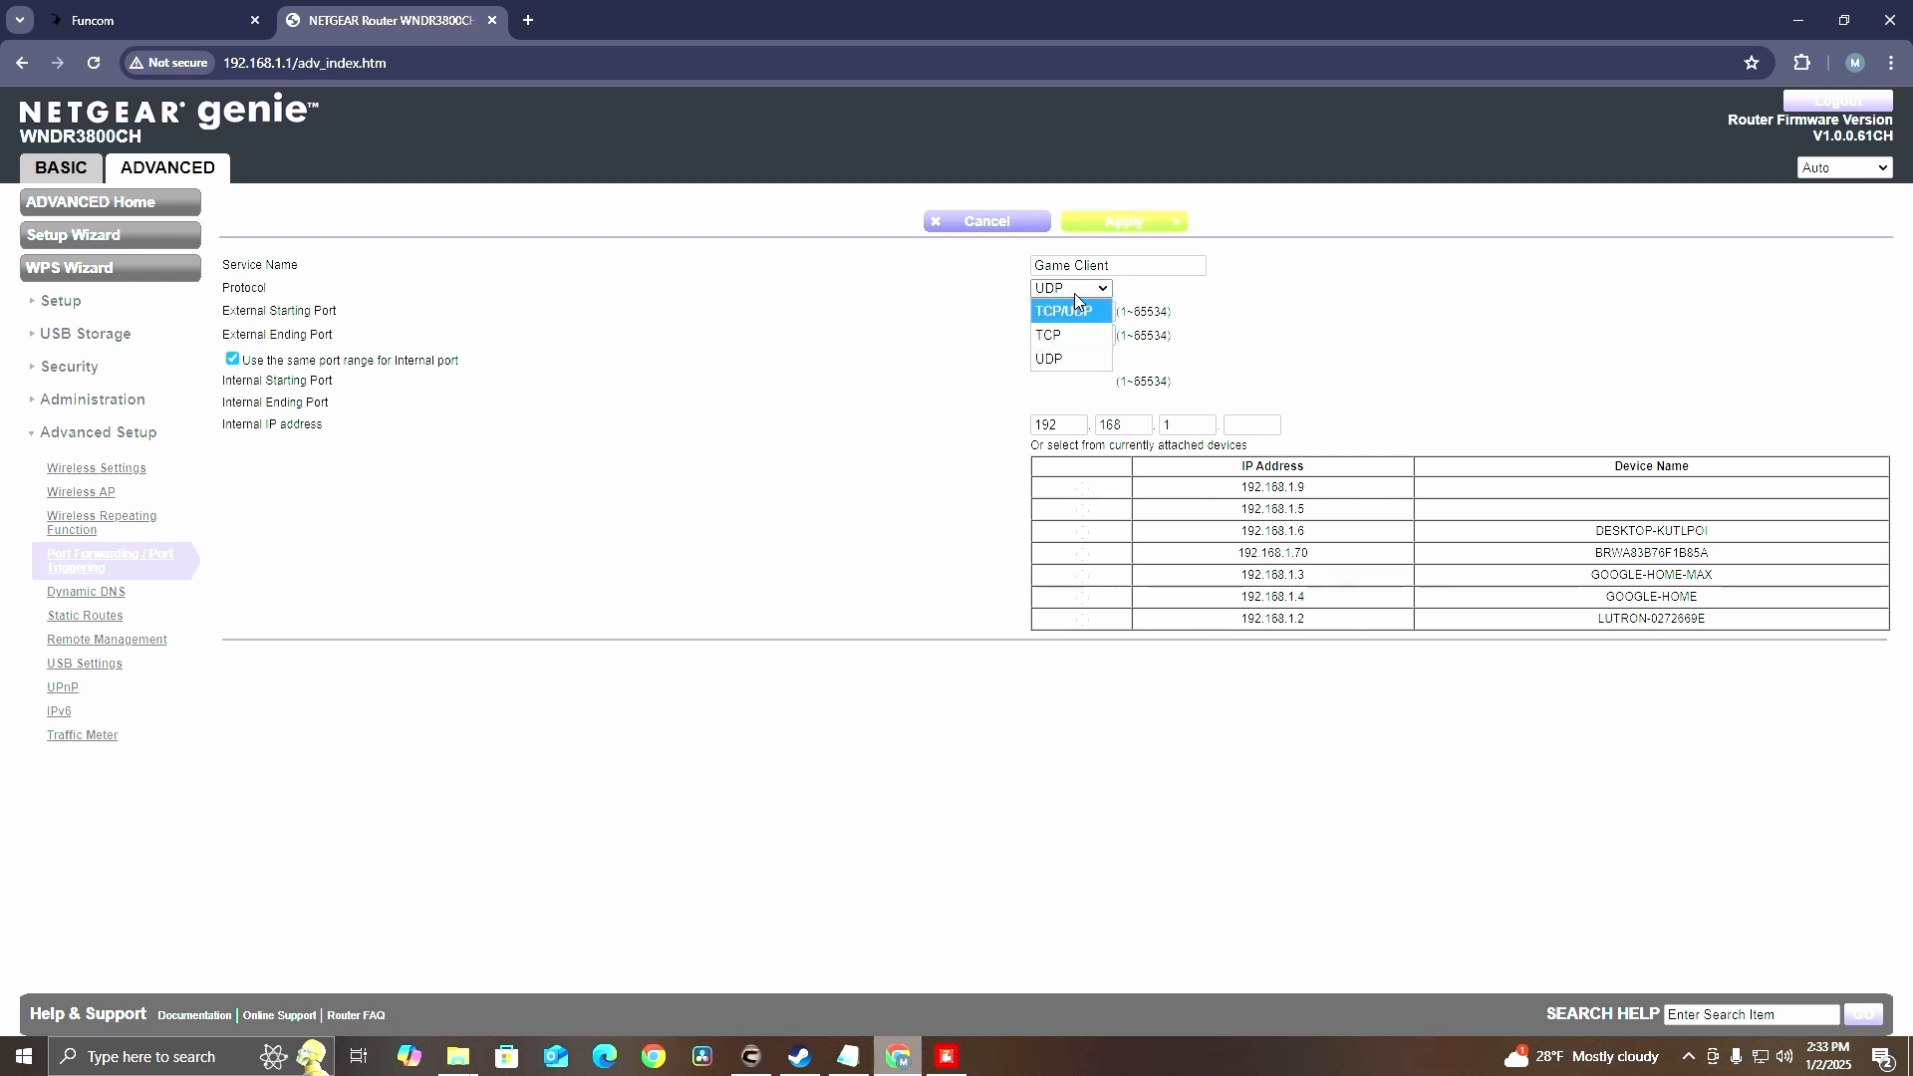
click(1074, 293)
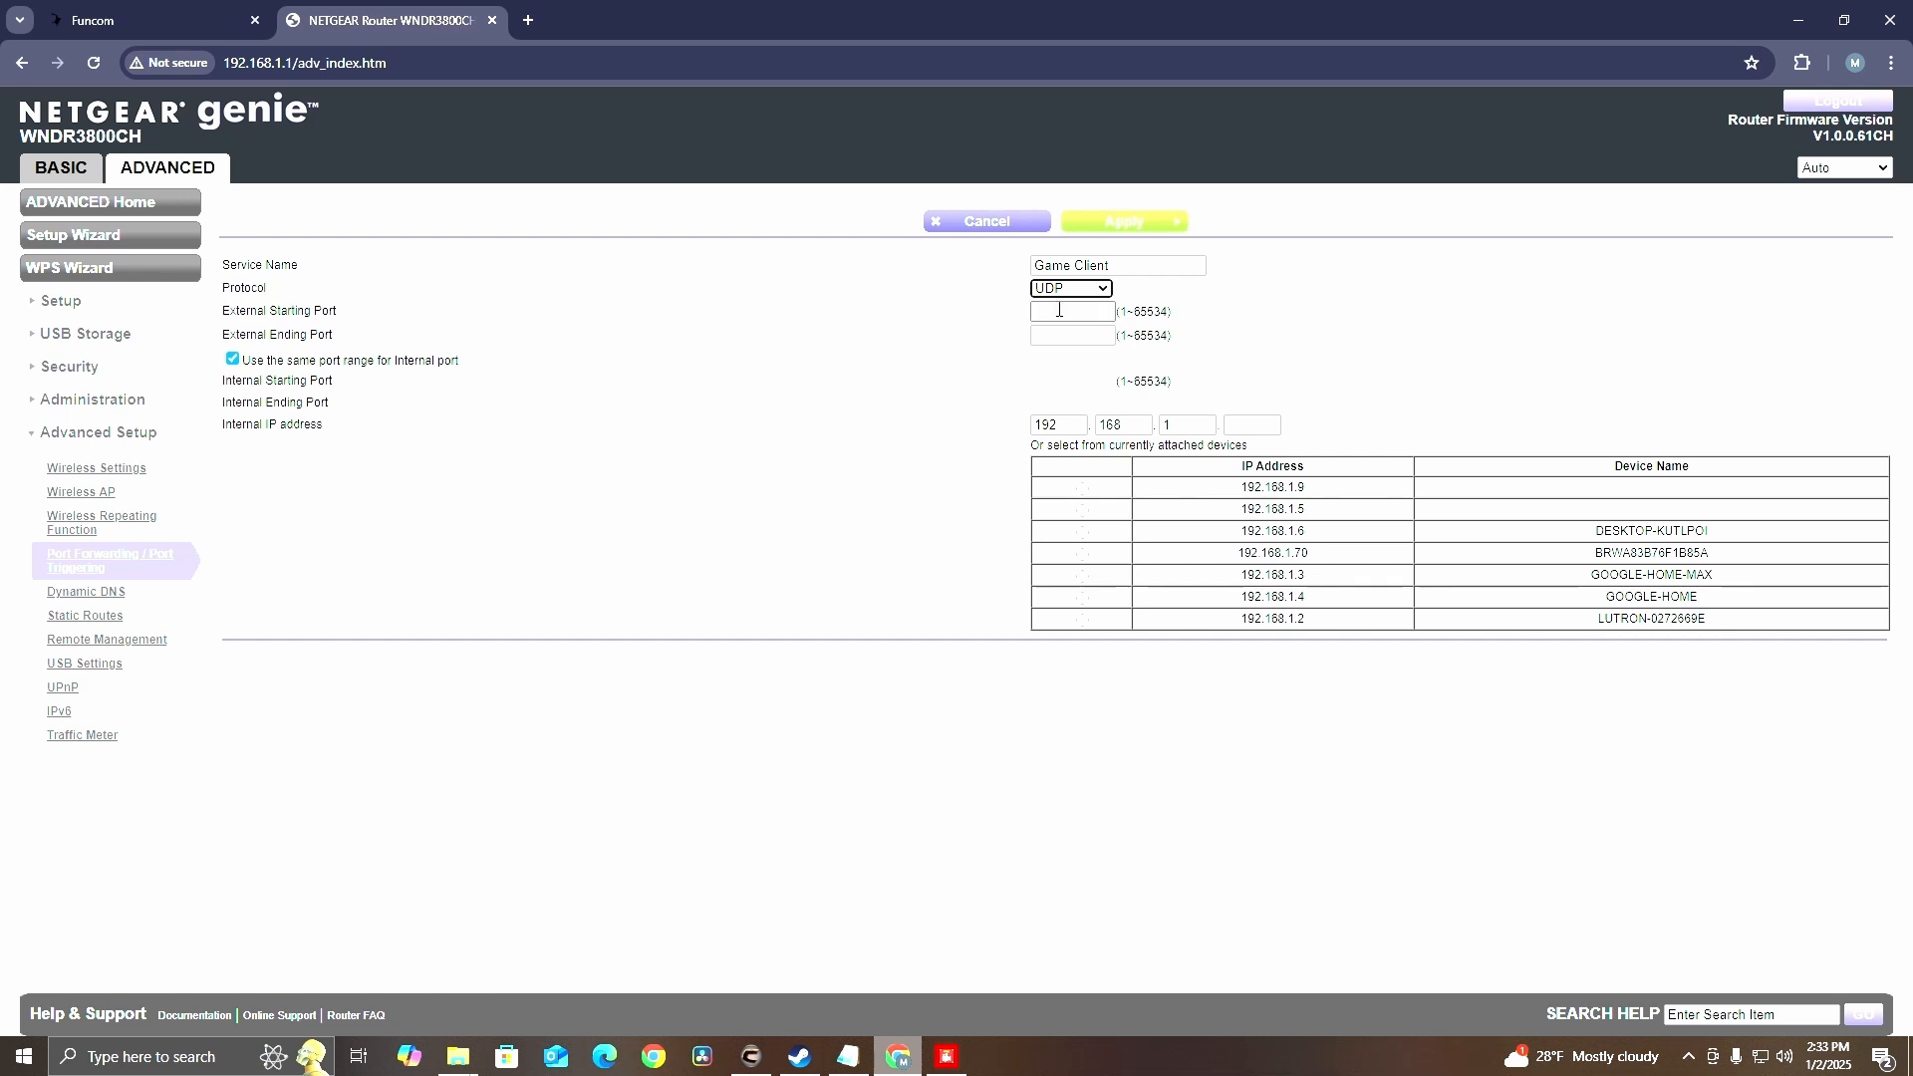
Fill in port 7777 as start and end for the Game Client service on 192.168.1.6, then cancel the entry
click(1060, 310)
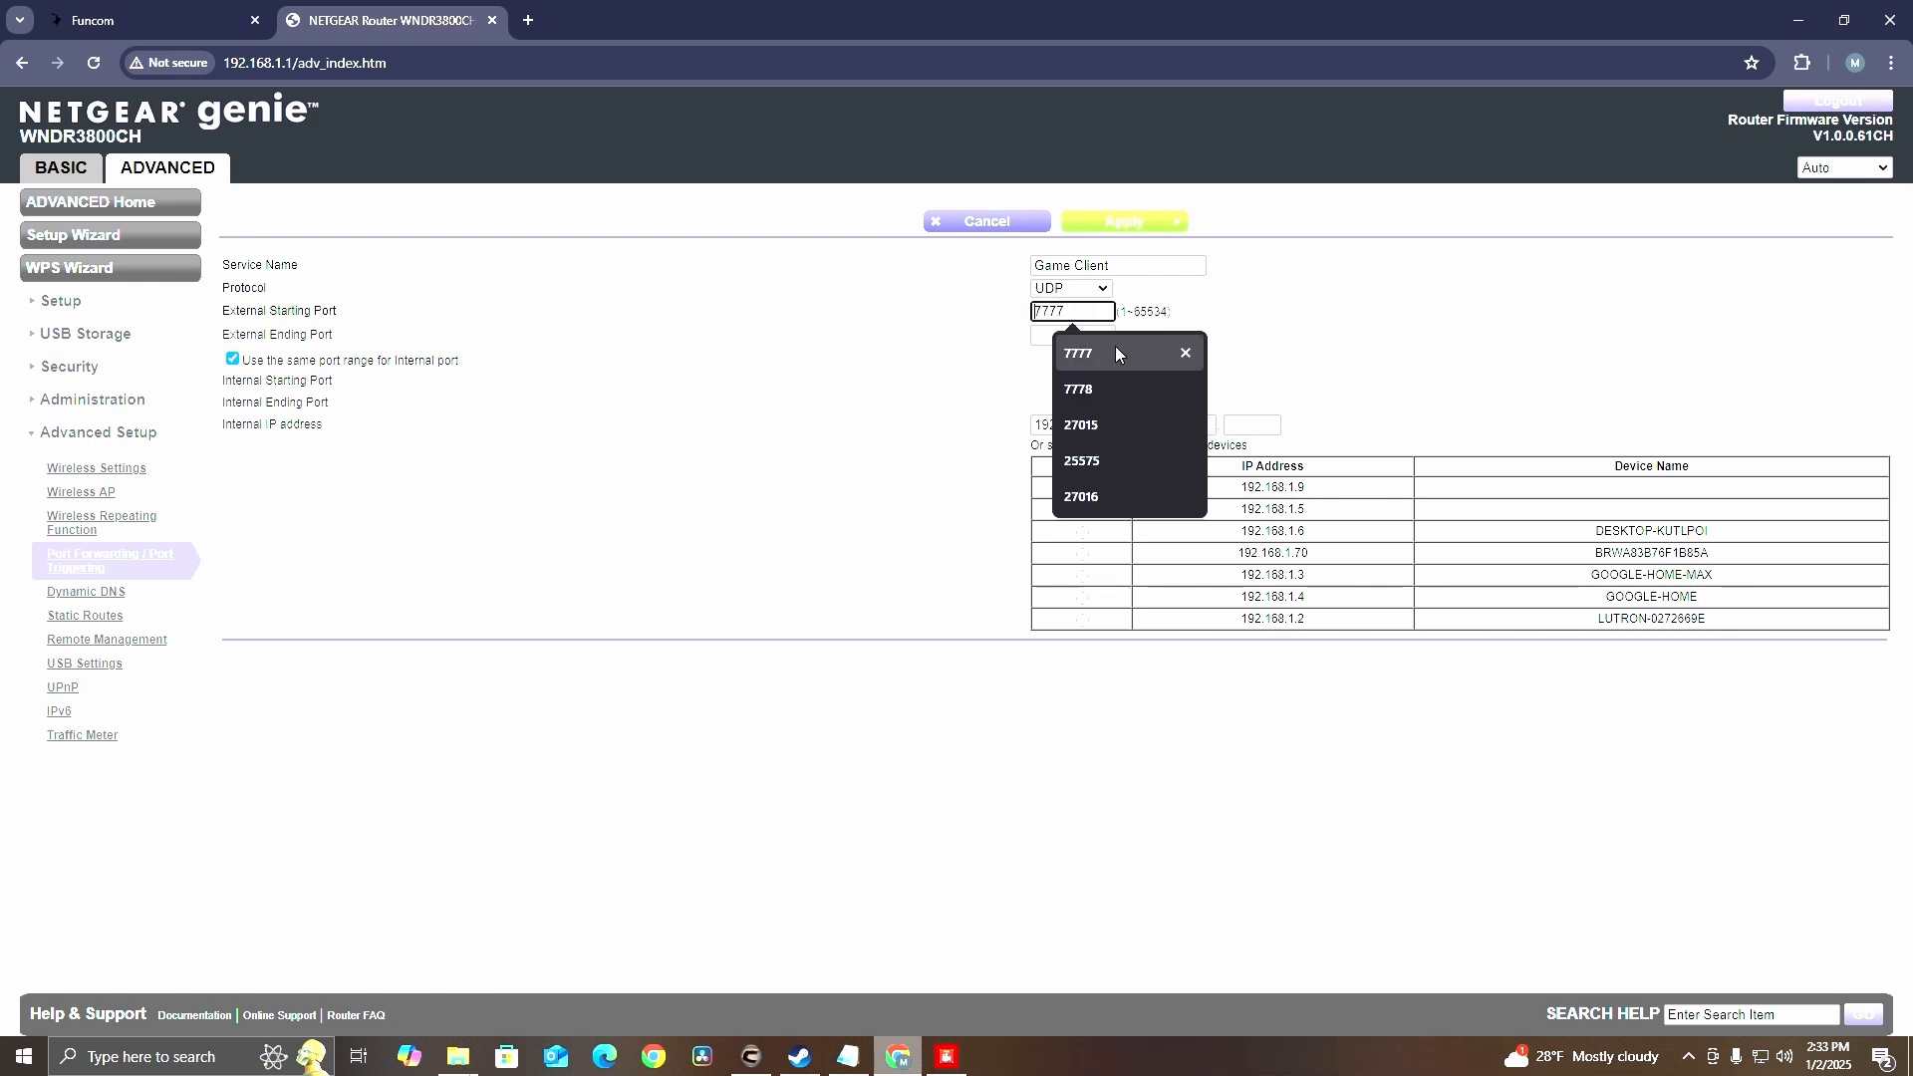
click(1079, 346)
click(1073, 336)
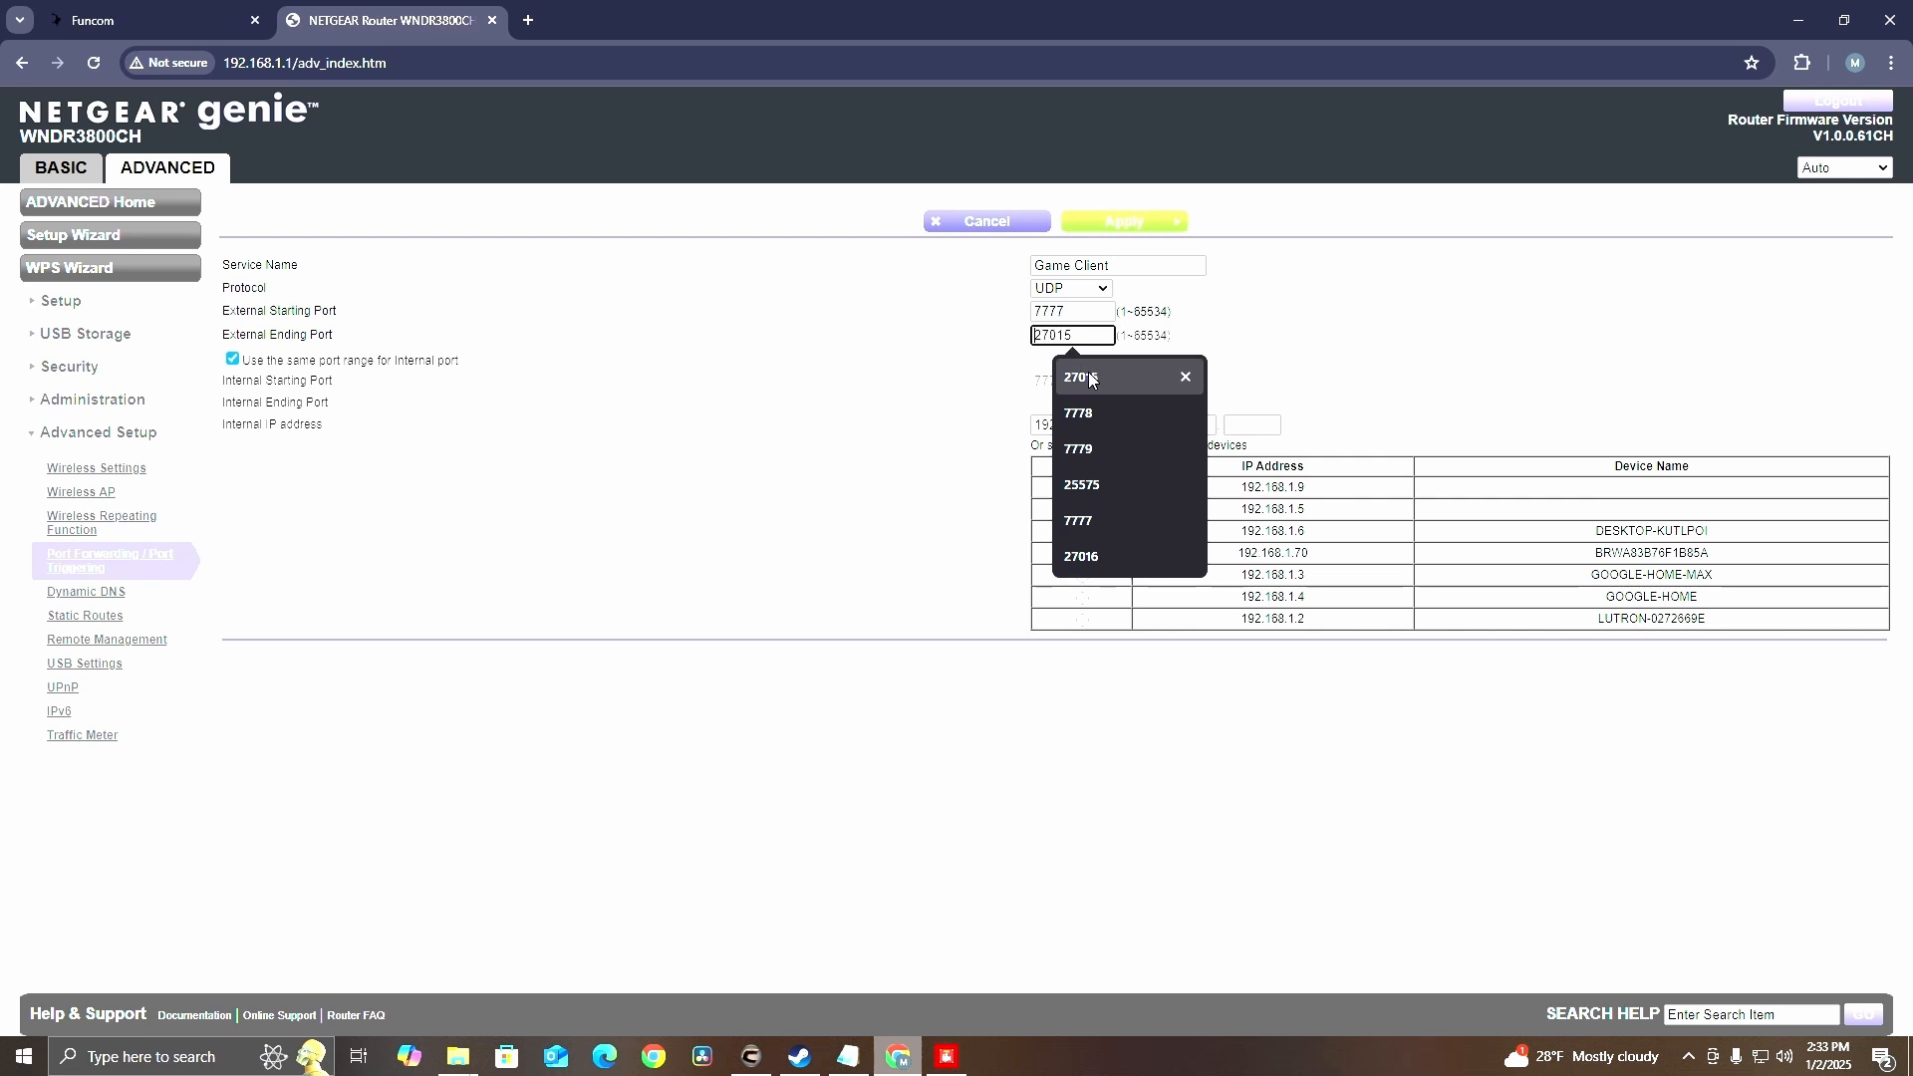
click(1079, 520)
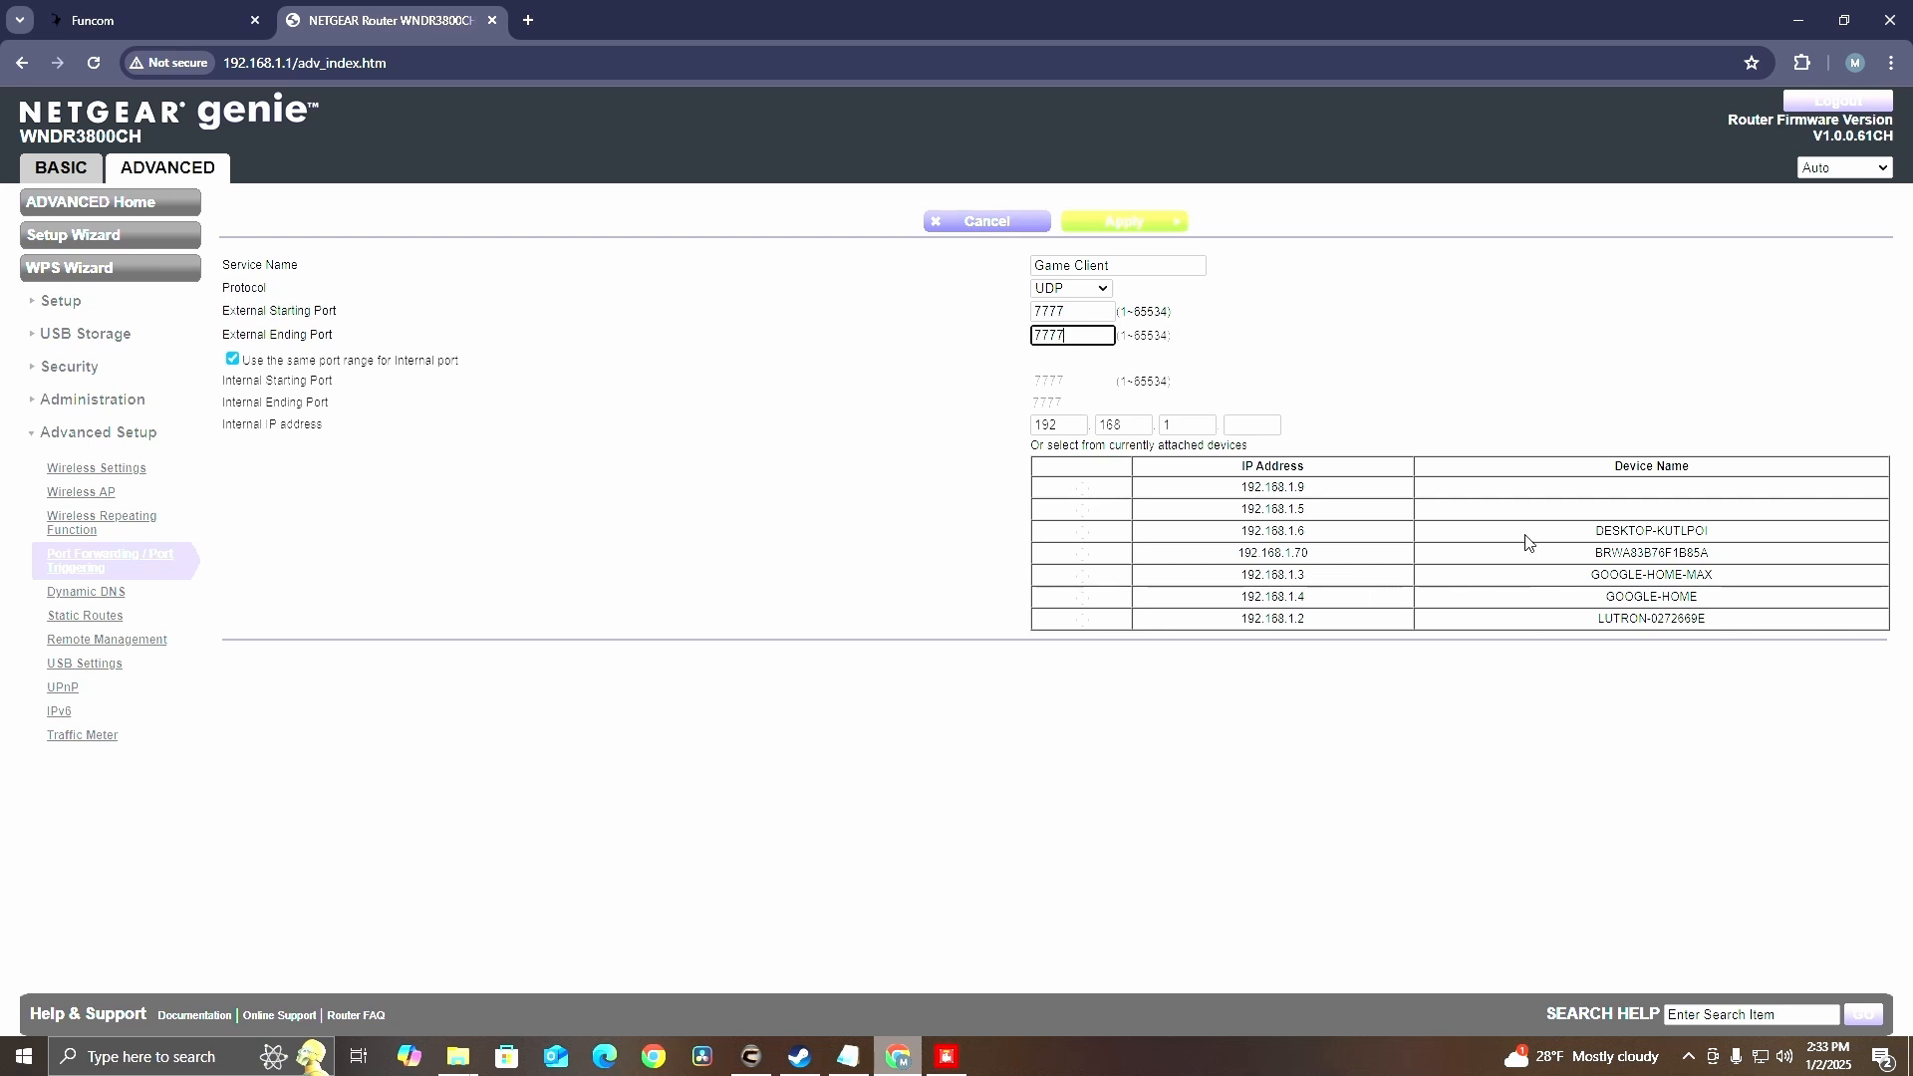
click(1082, 532)
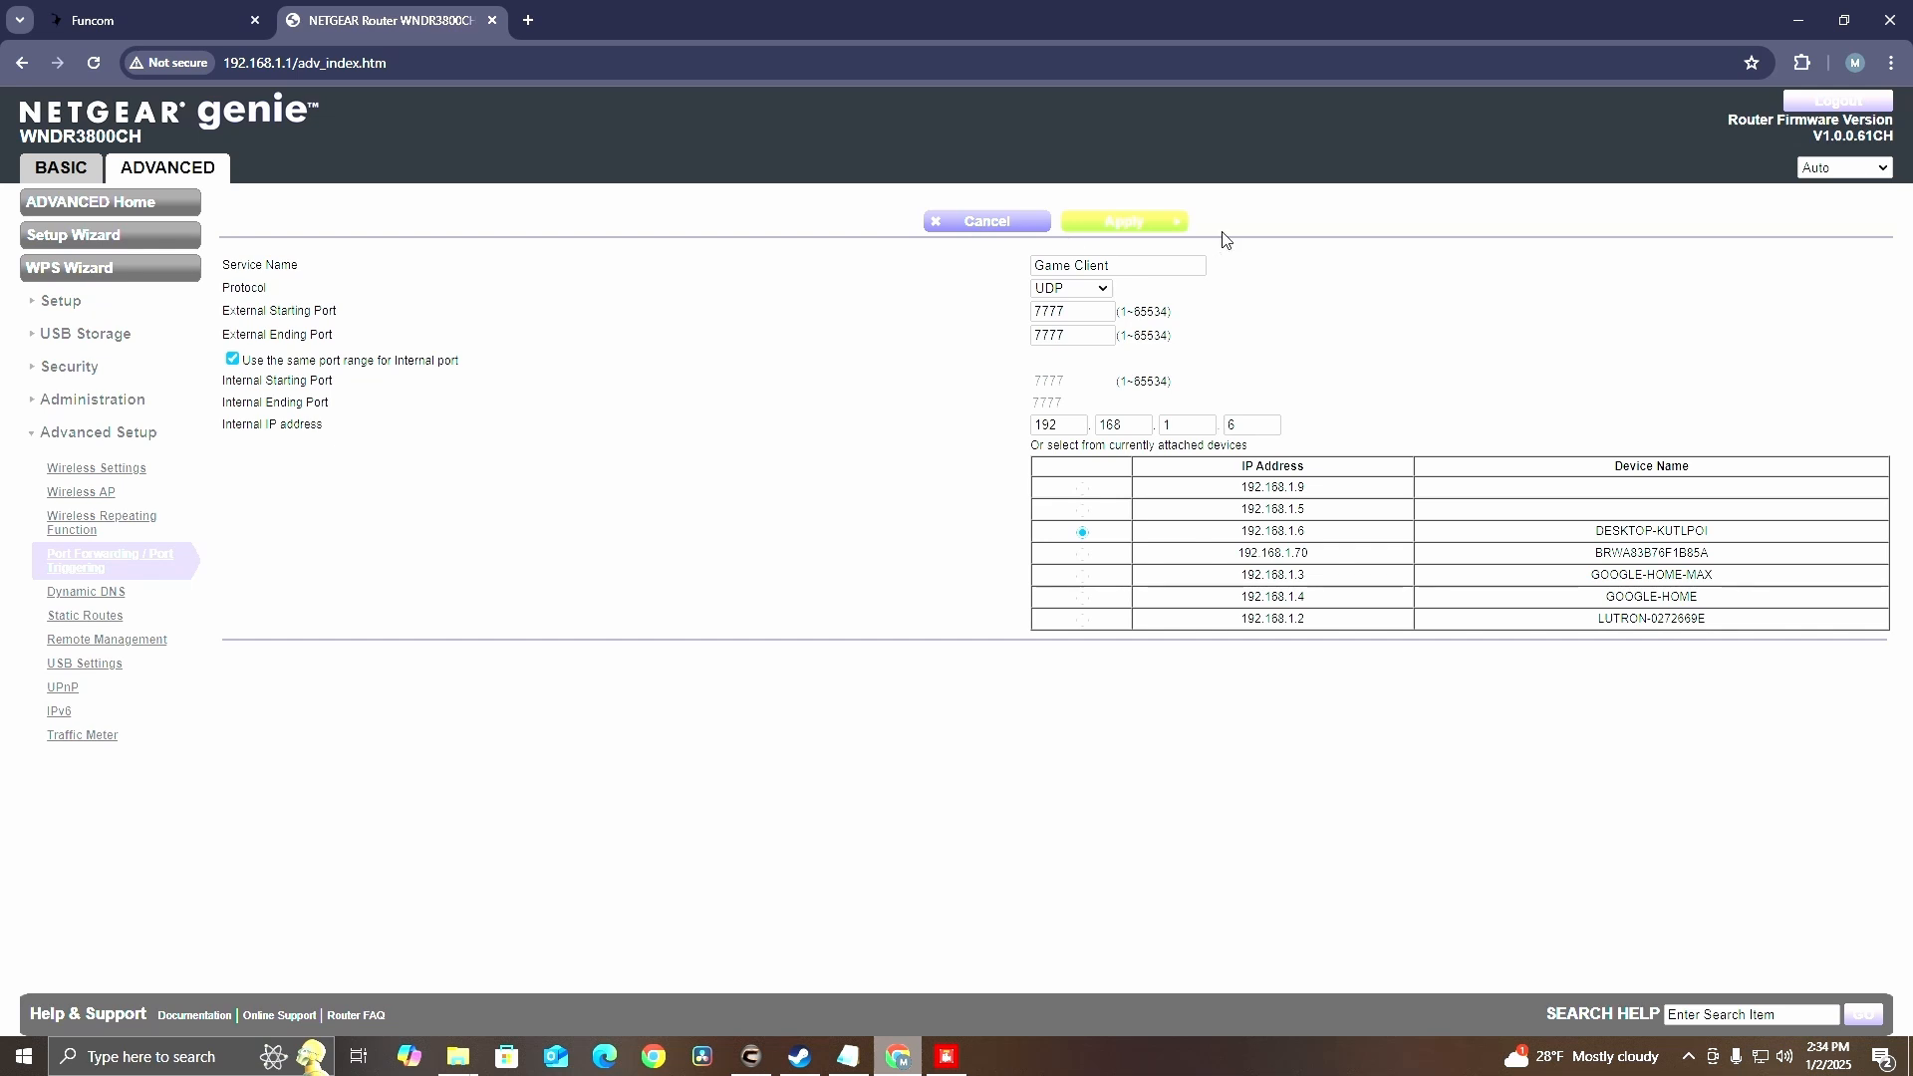
click(986, 225)
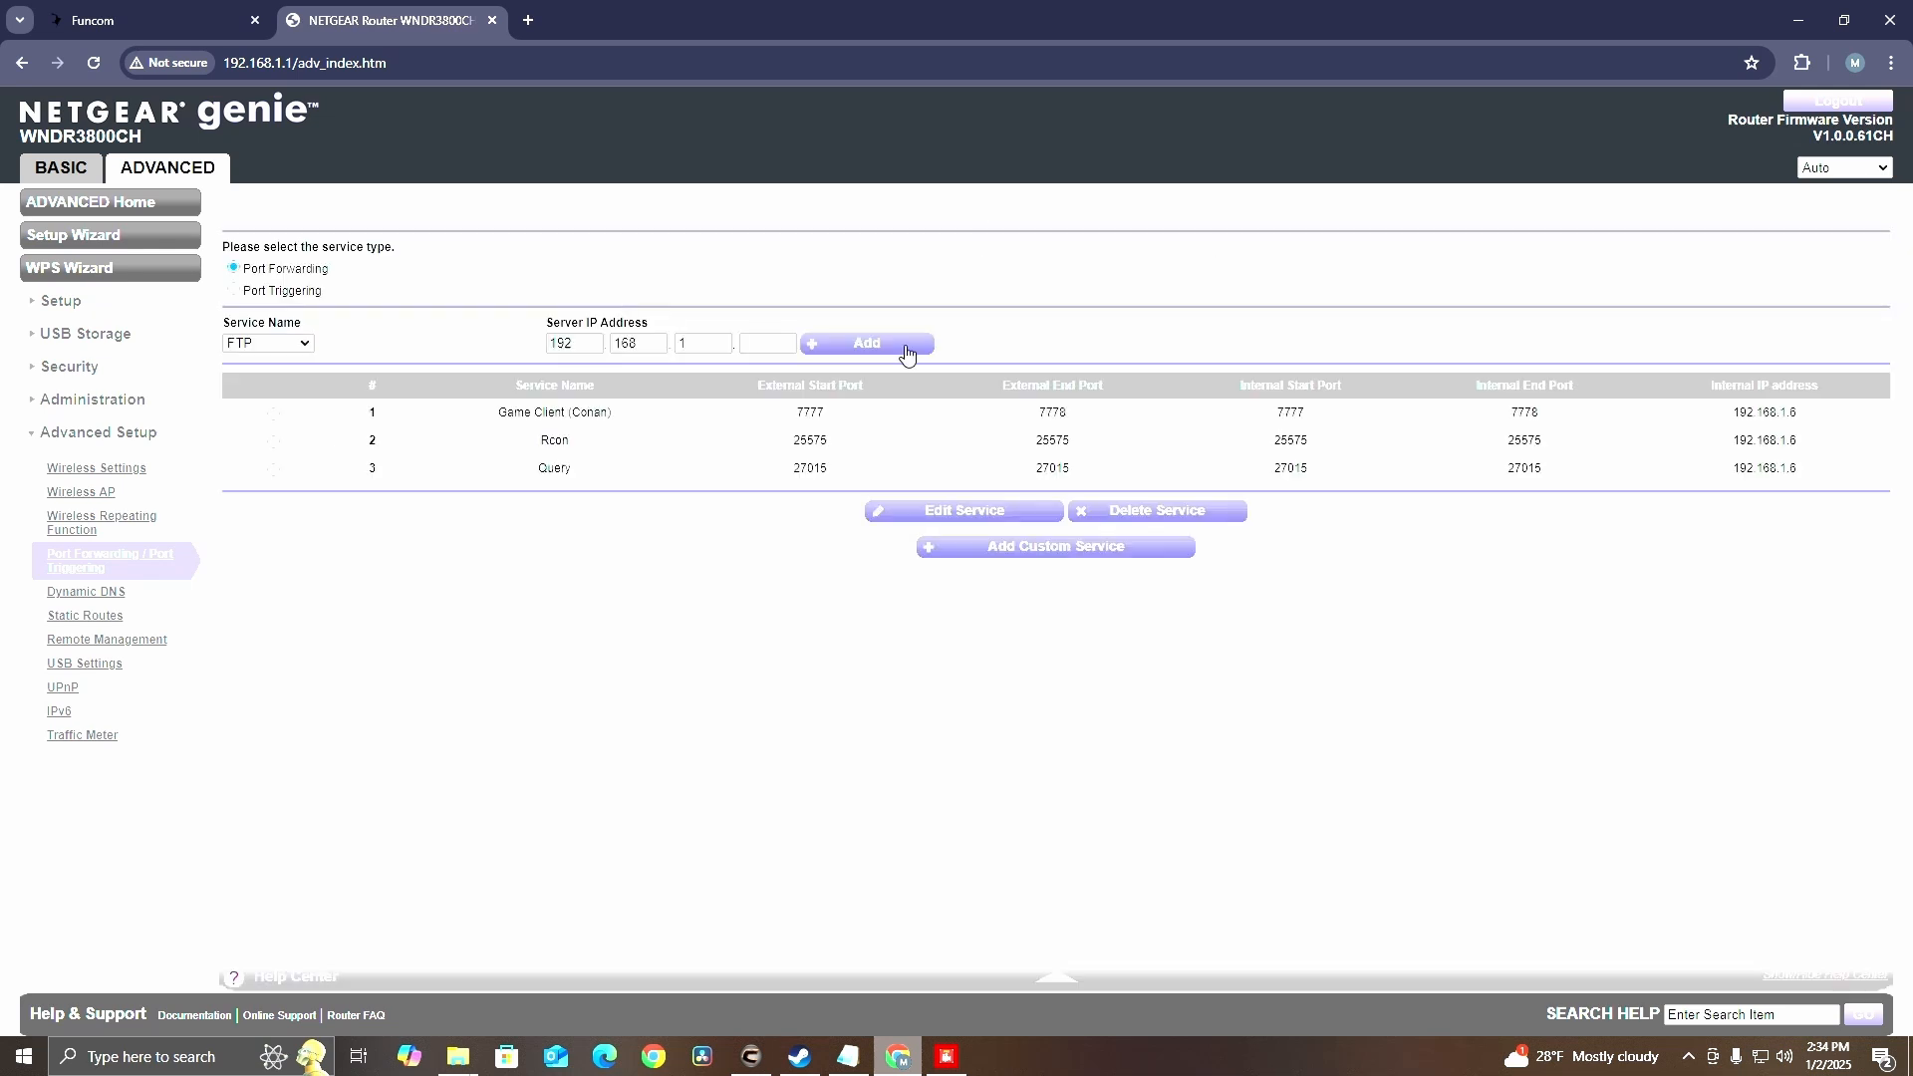
Fill in a new custom service named Raw using UDP with 7778 as its start and end port
click(1024, 547)
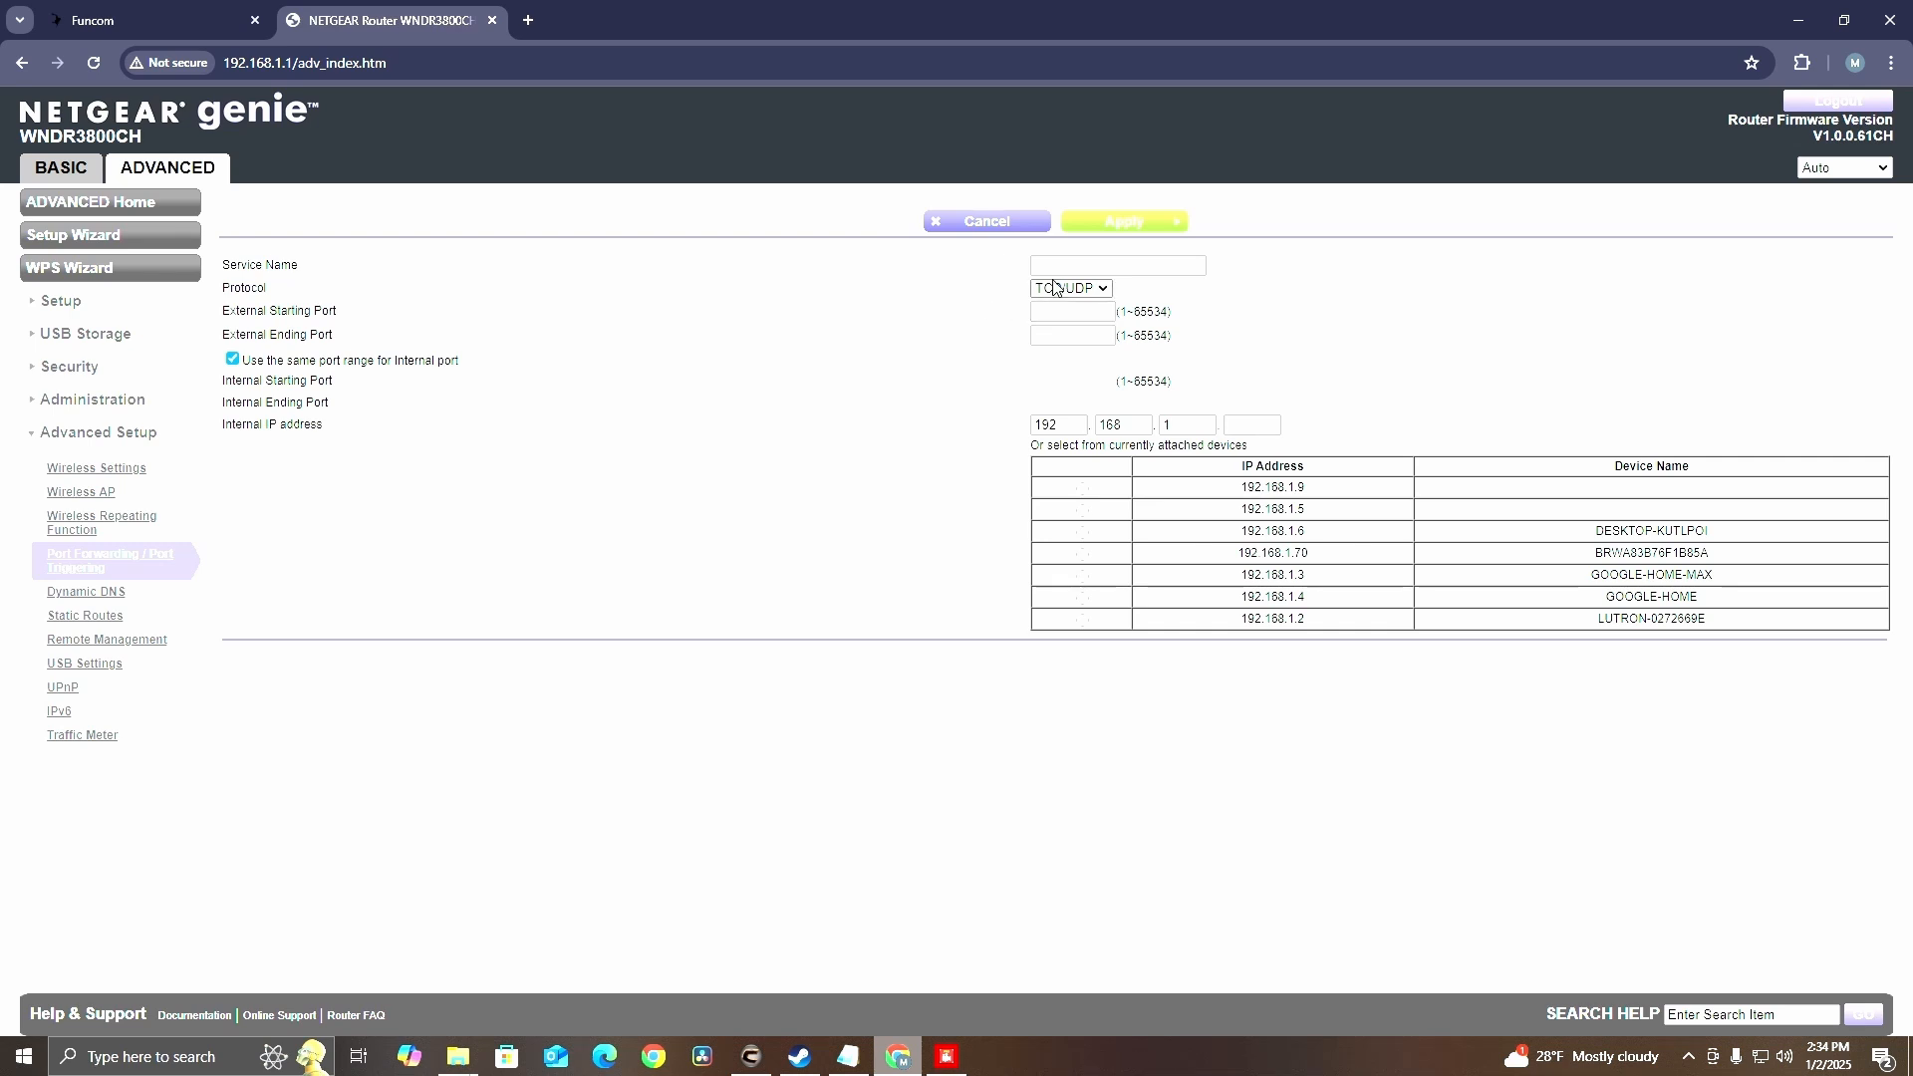
click(1057, 265)
text(R)
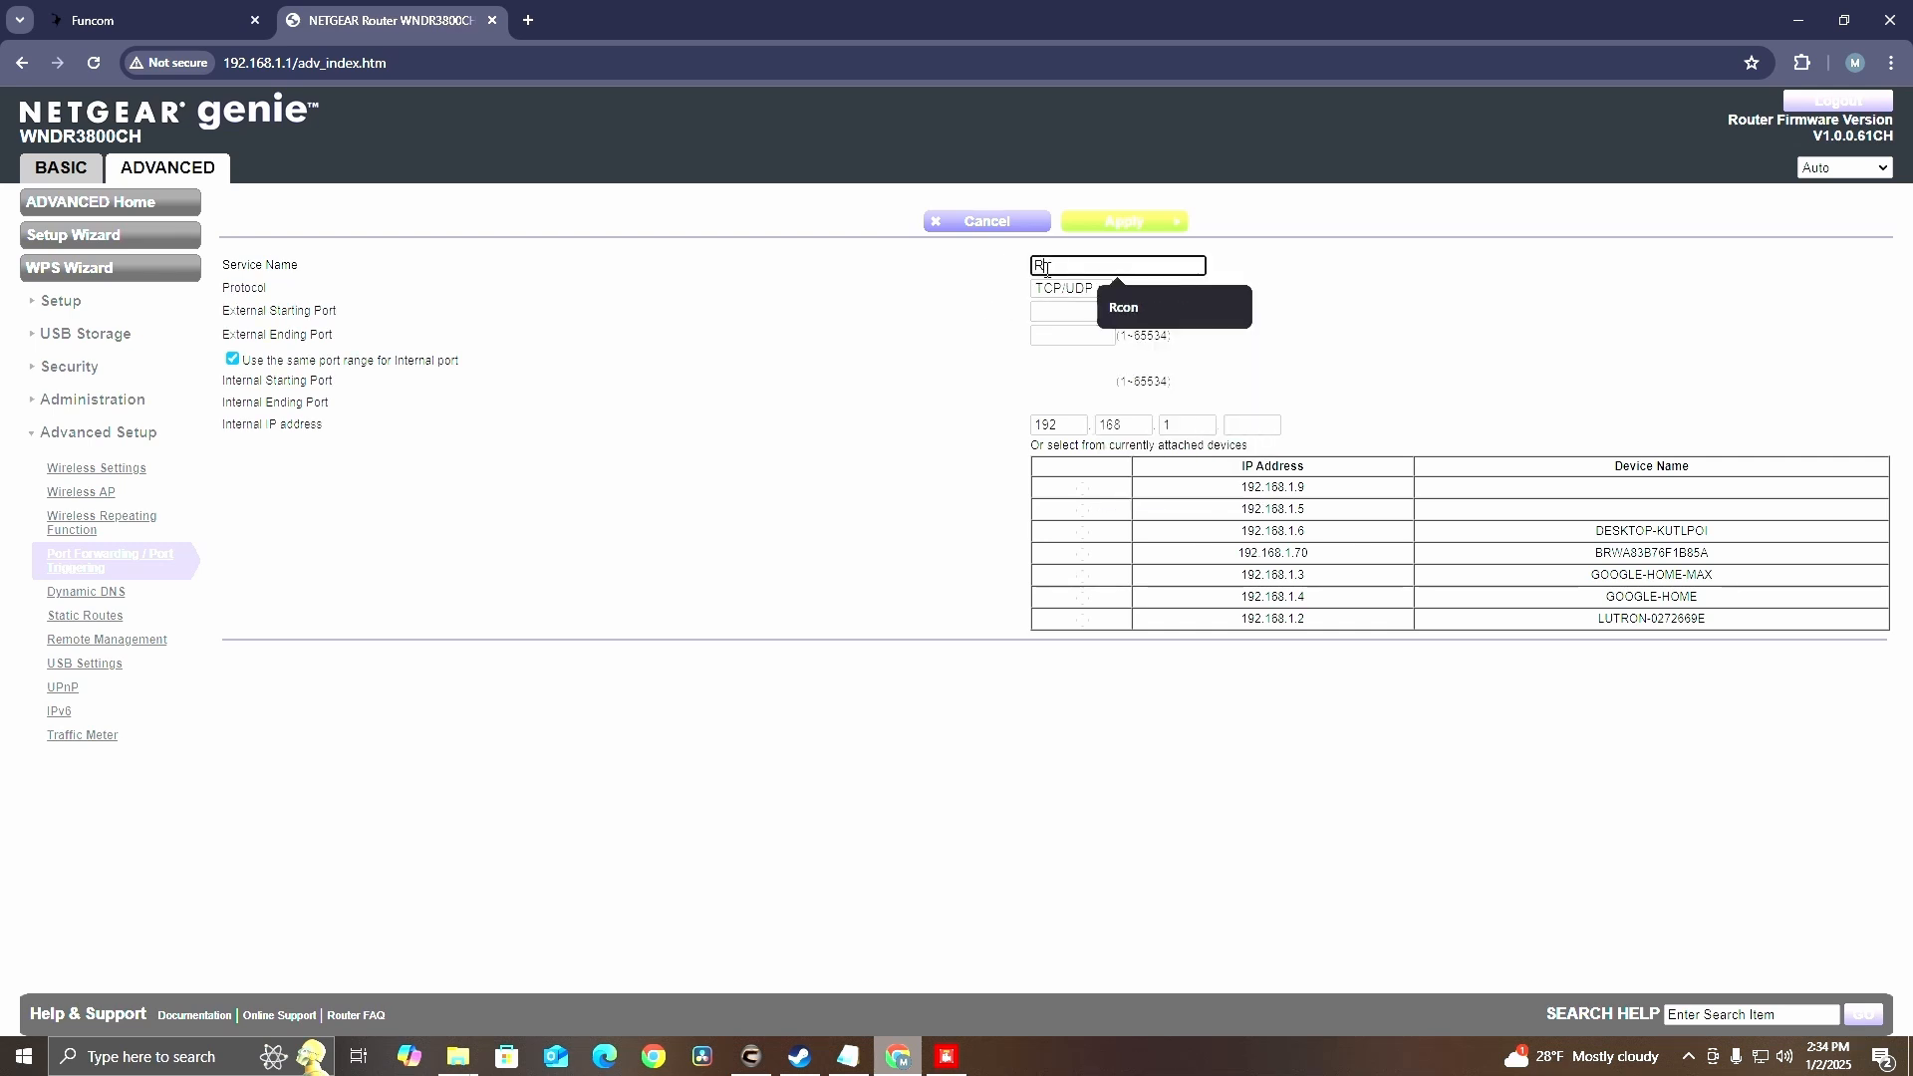
text(aw)
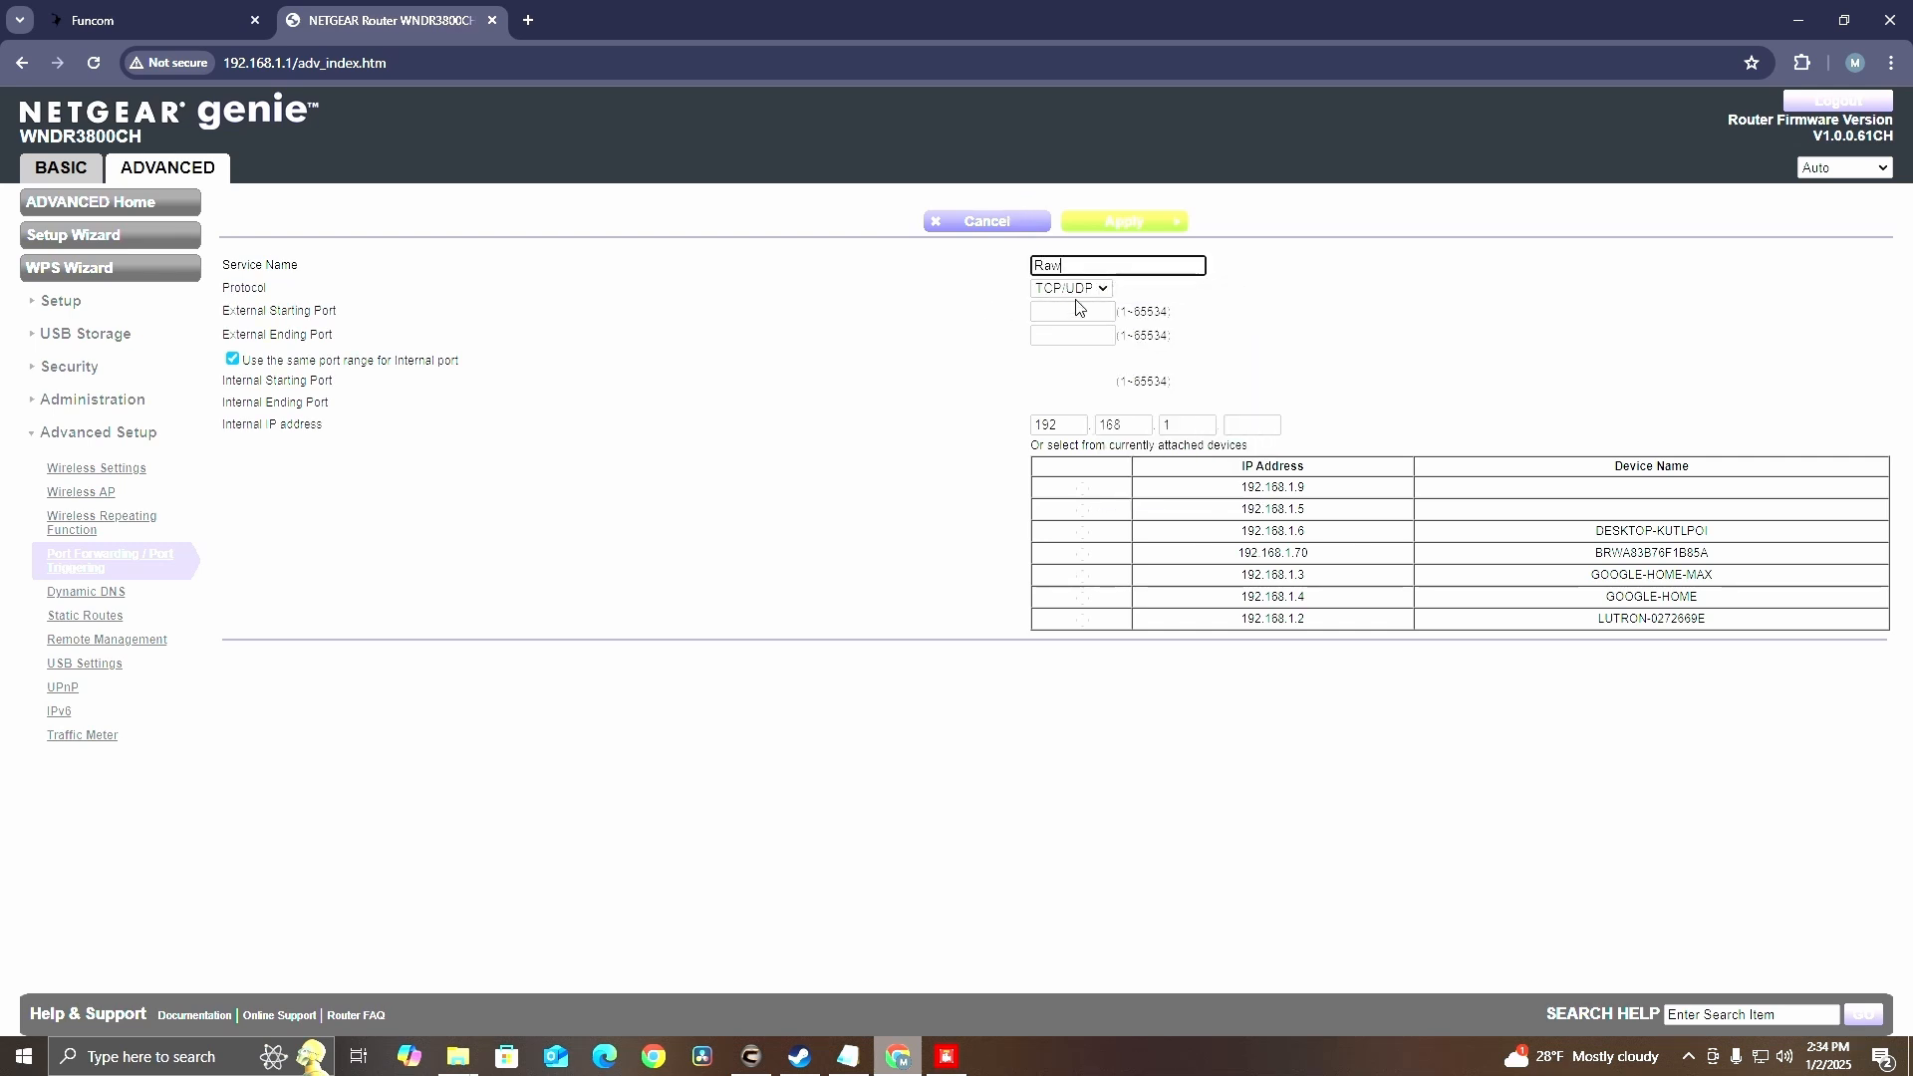
click(1076, 291)
click(1054, 359)
click(1072, 311)
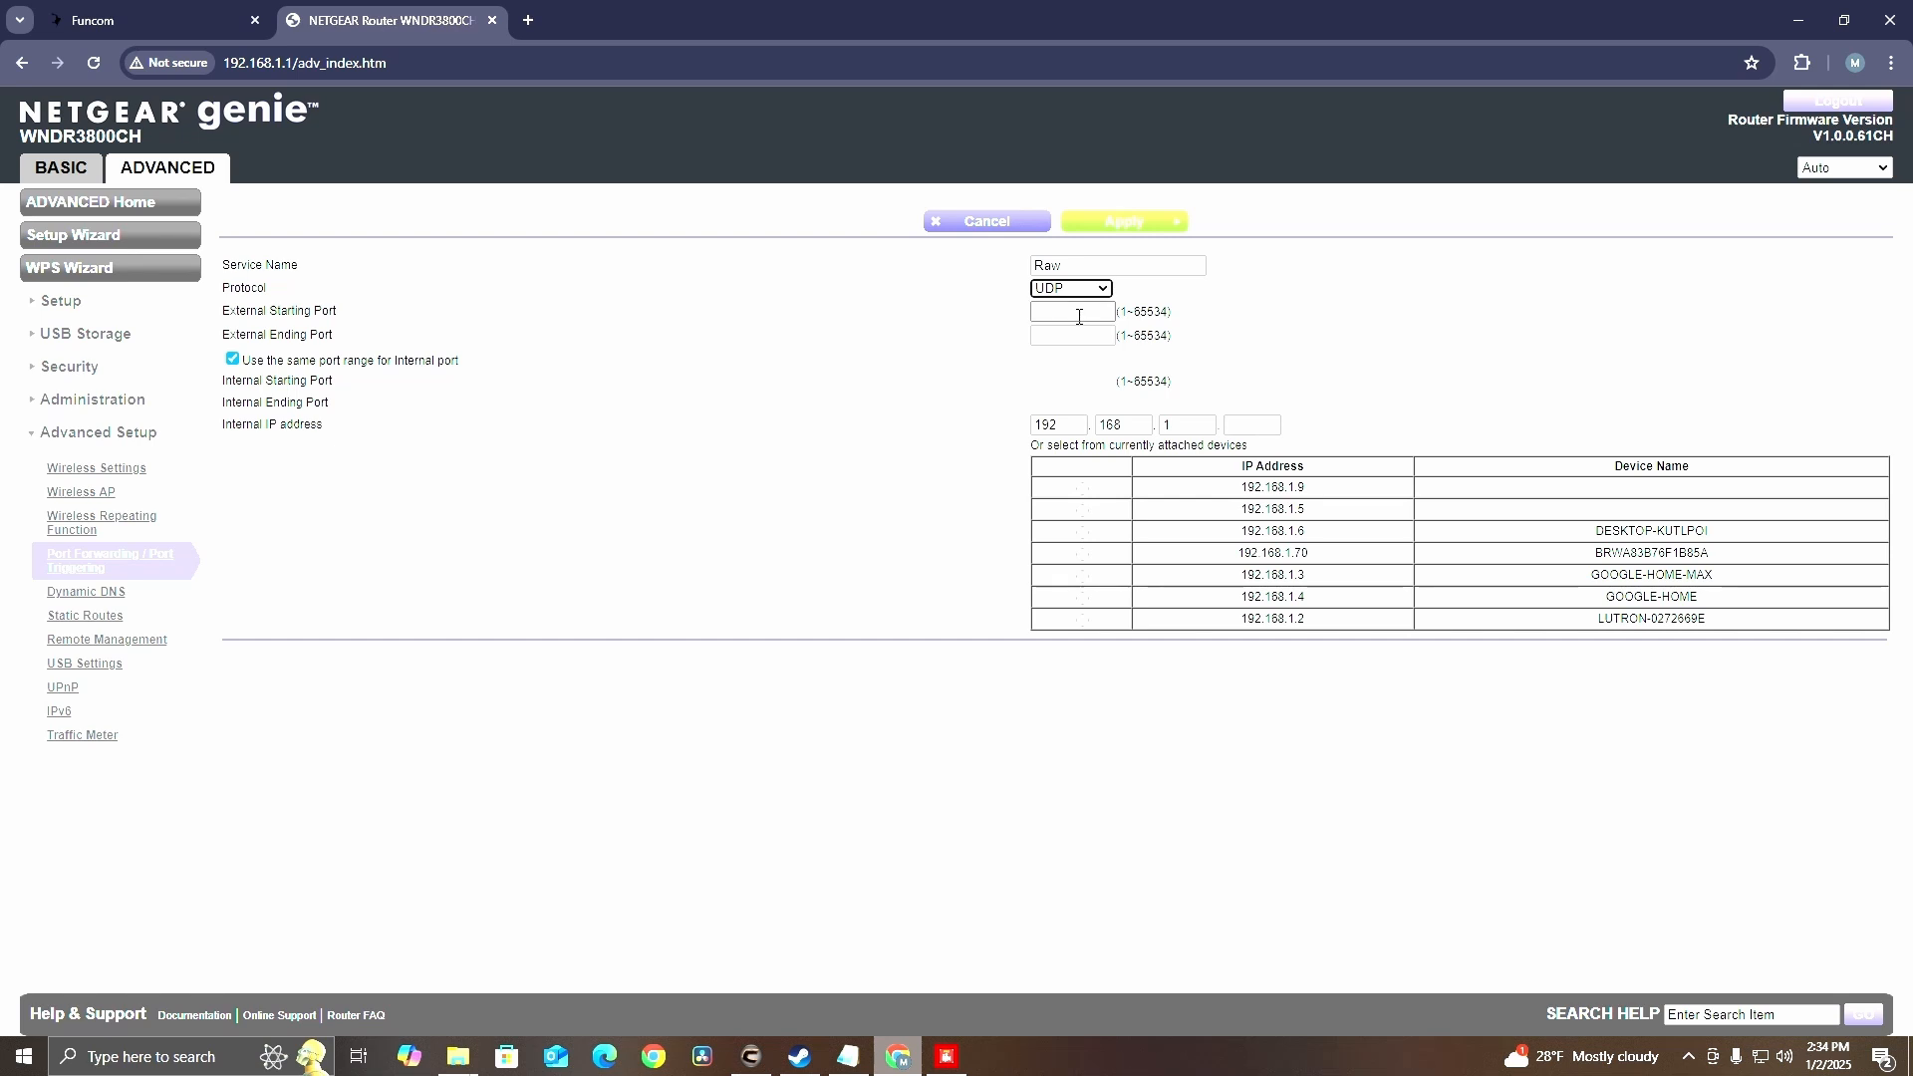
click(1113, 389)
key(Tab)
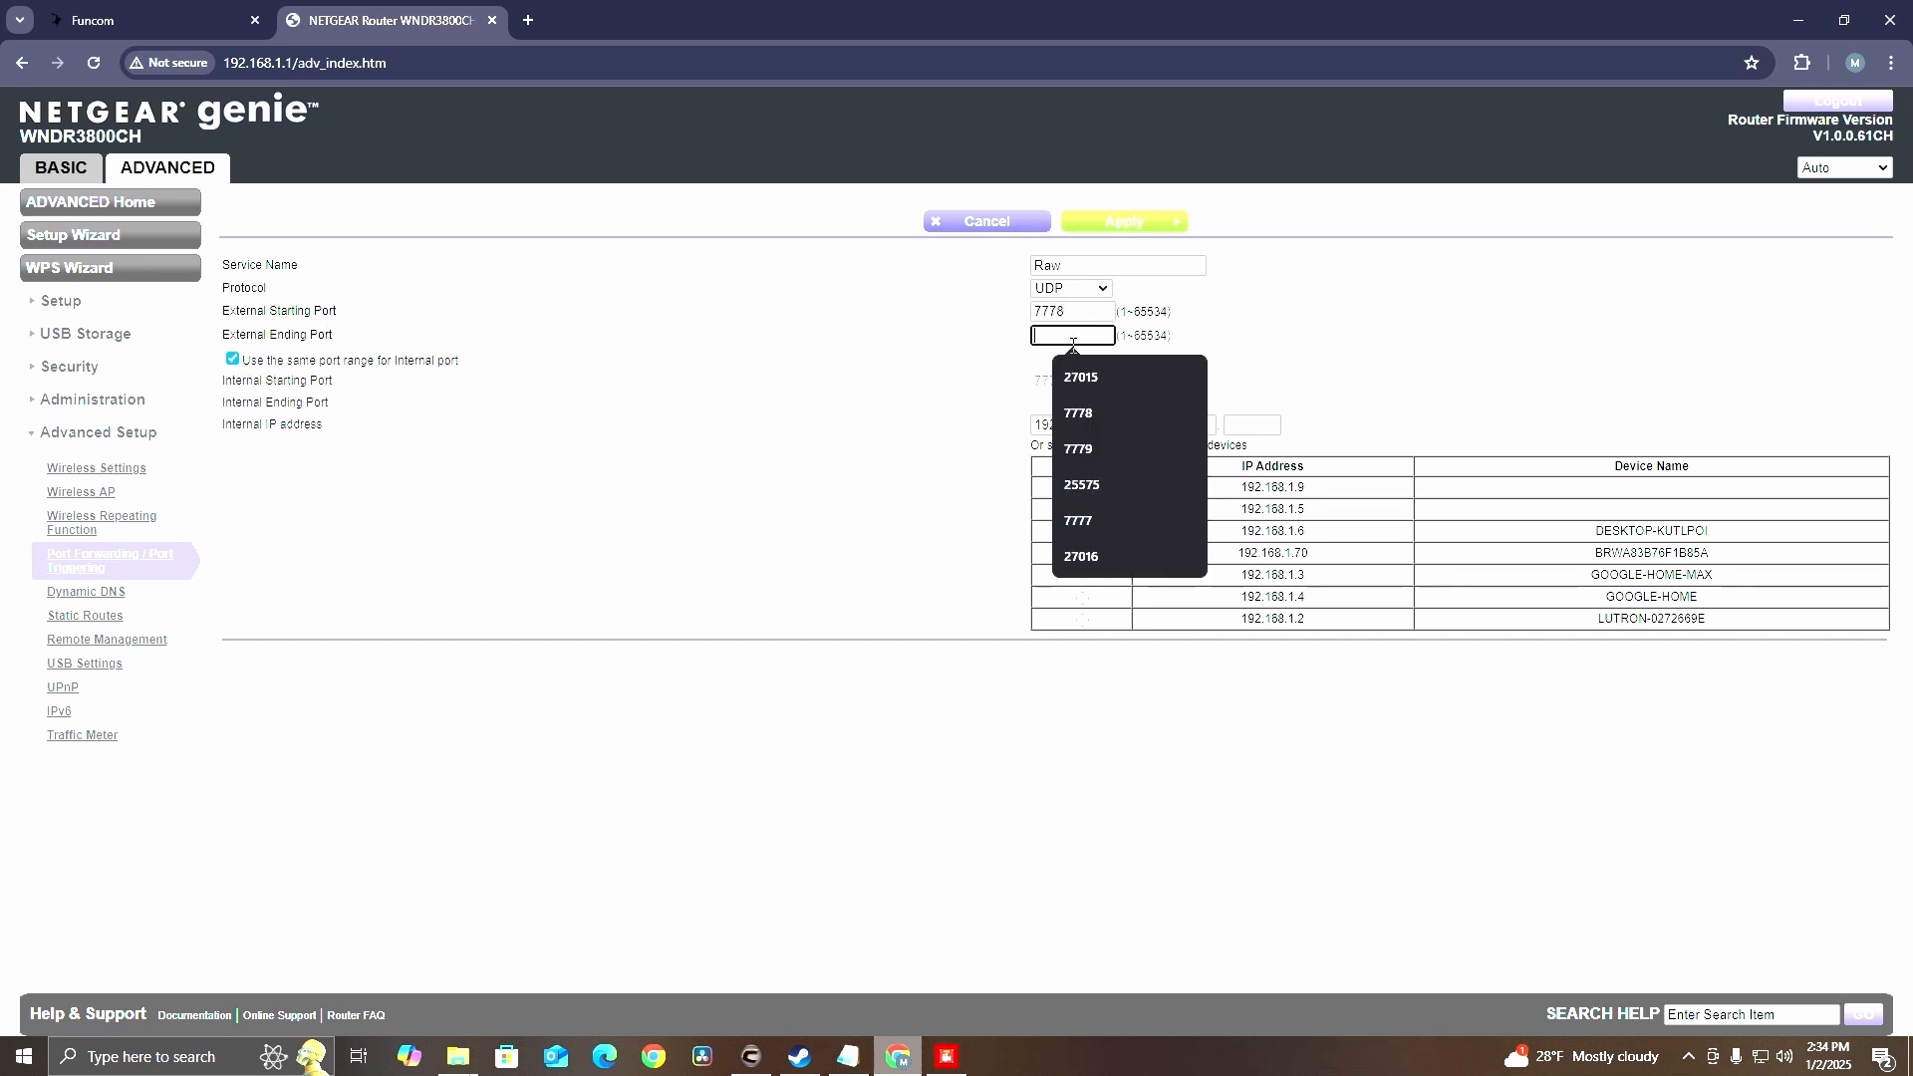
click(1082, 417)
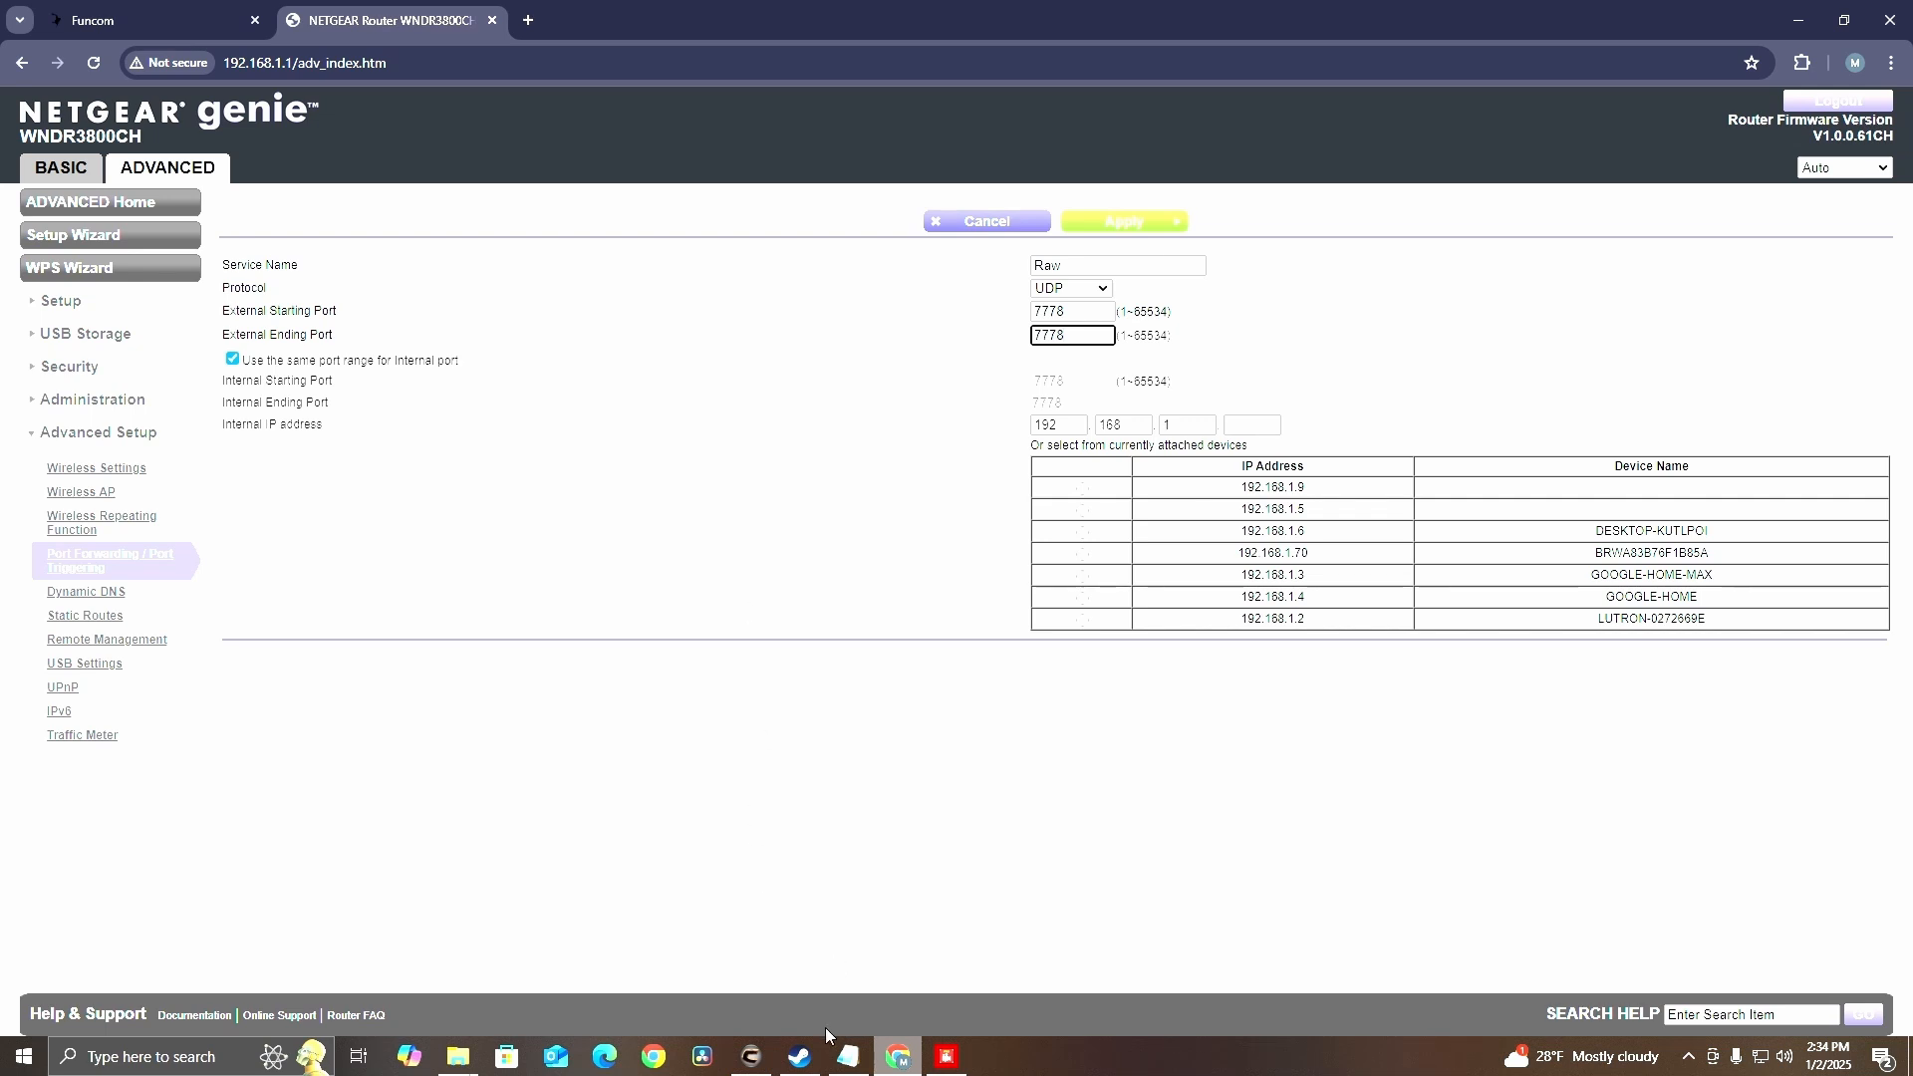
Compare with the server launcher, assign the Raw service to 192.168.1.6, and cancel the entry
click(750, 1057)
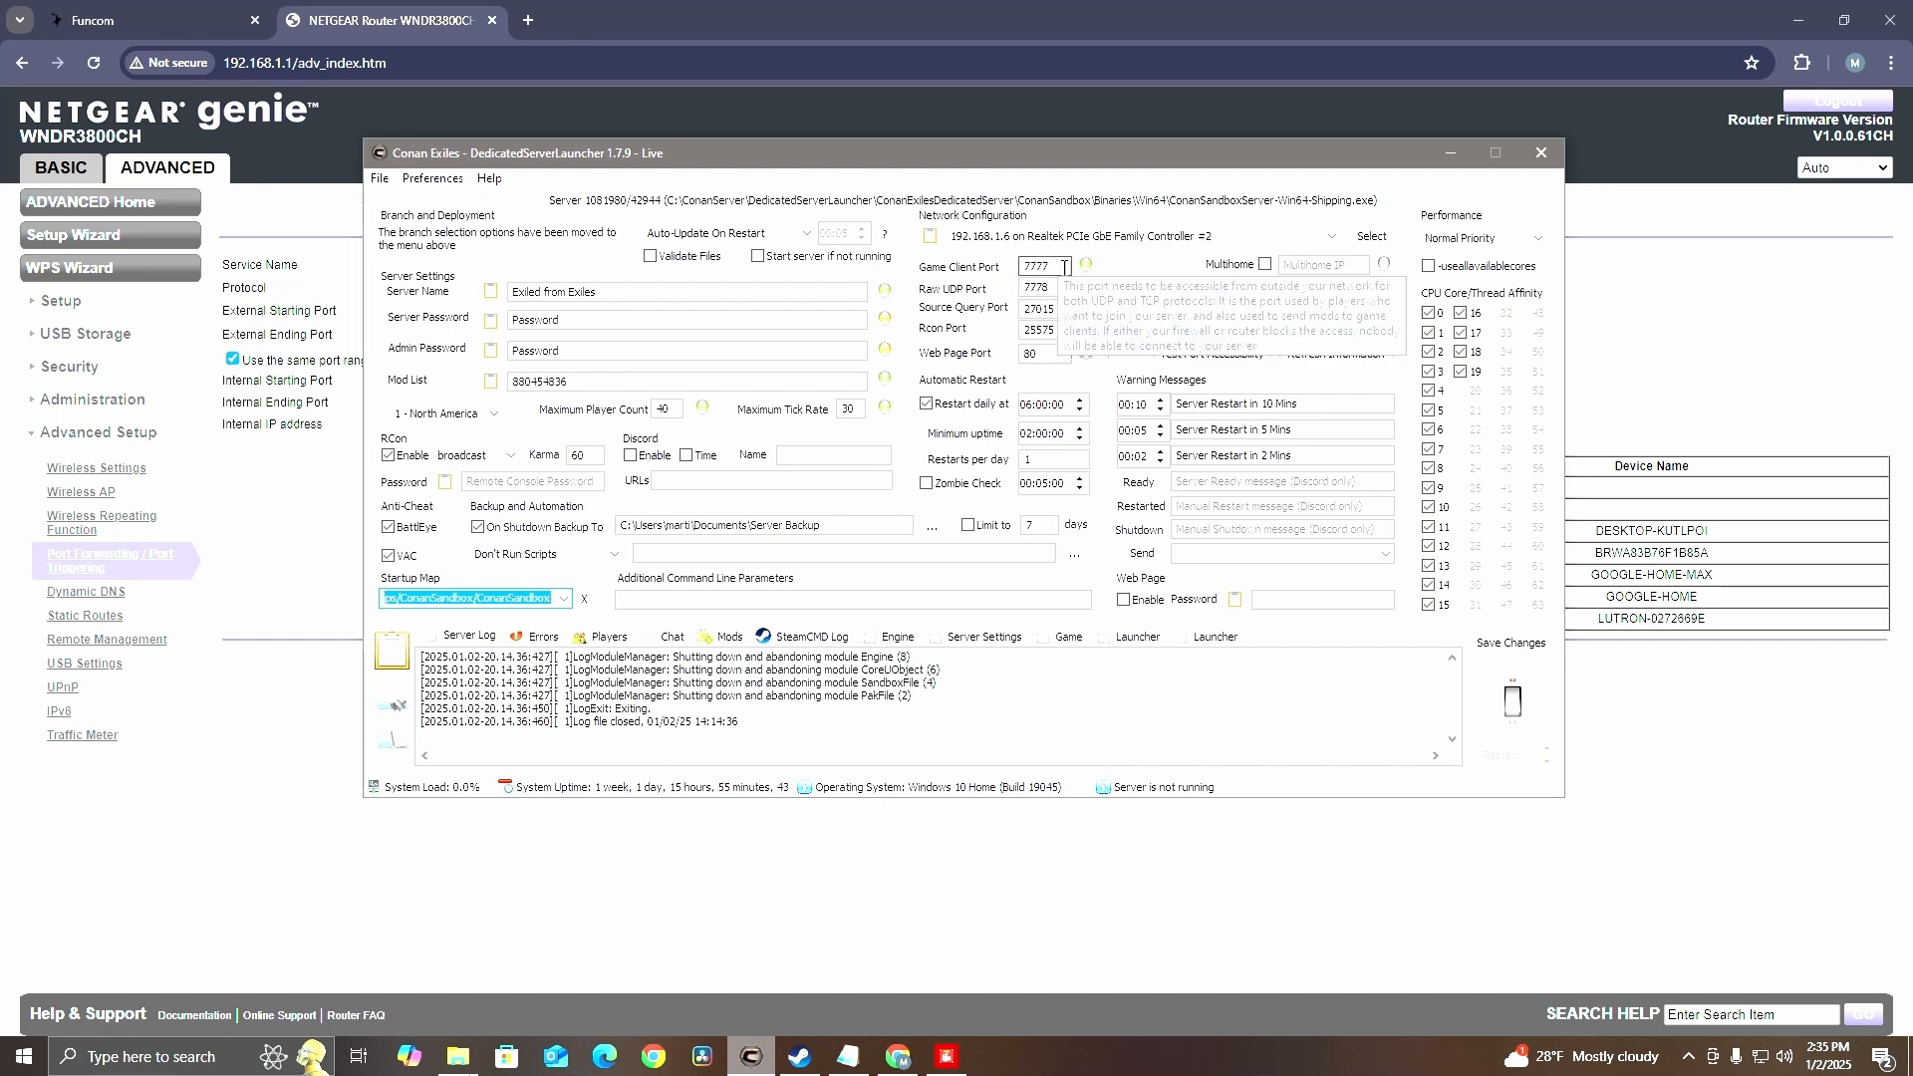
click(897, 1058)
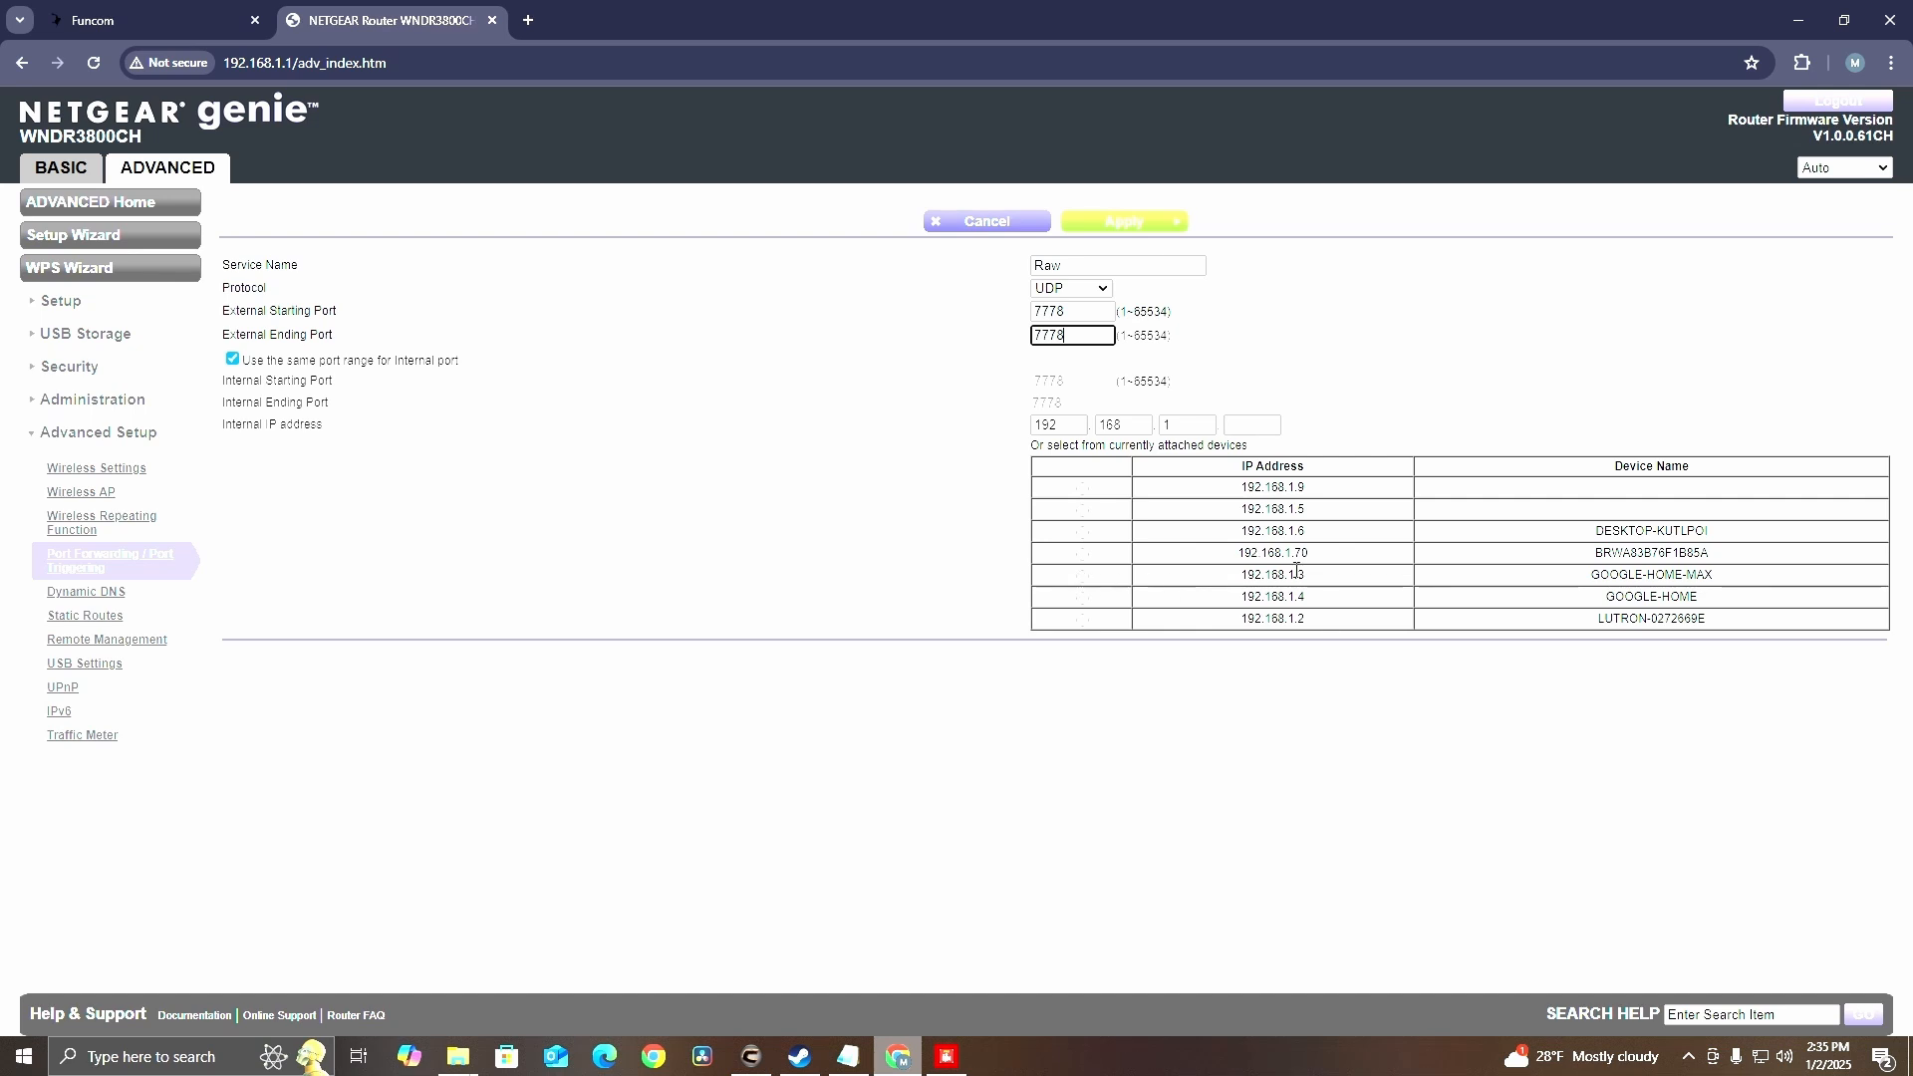
click(1082, 531)
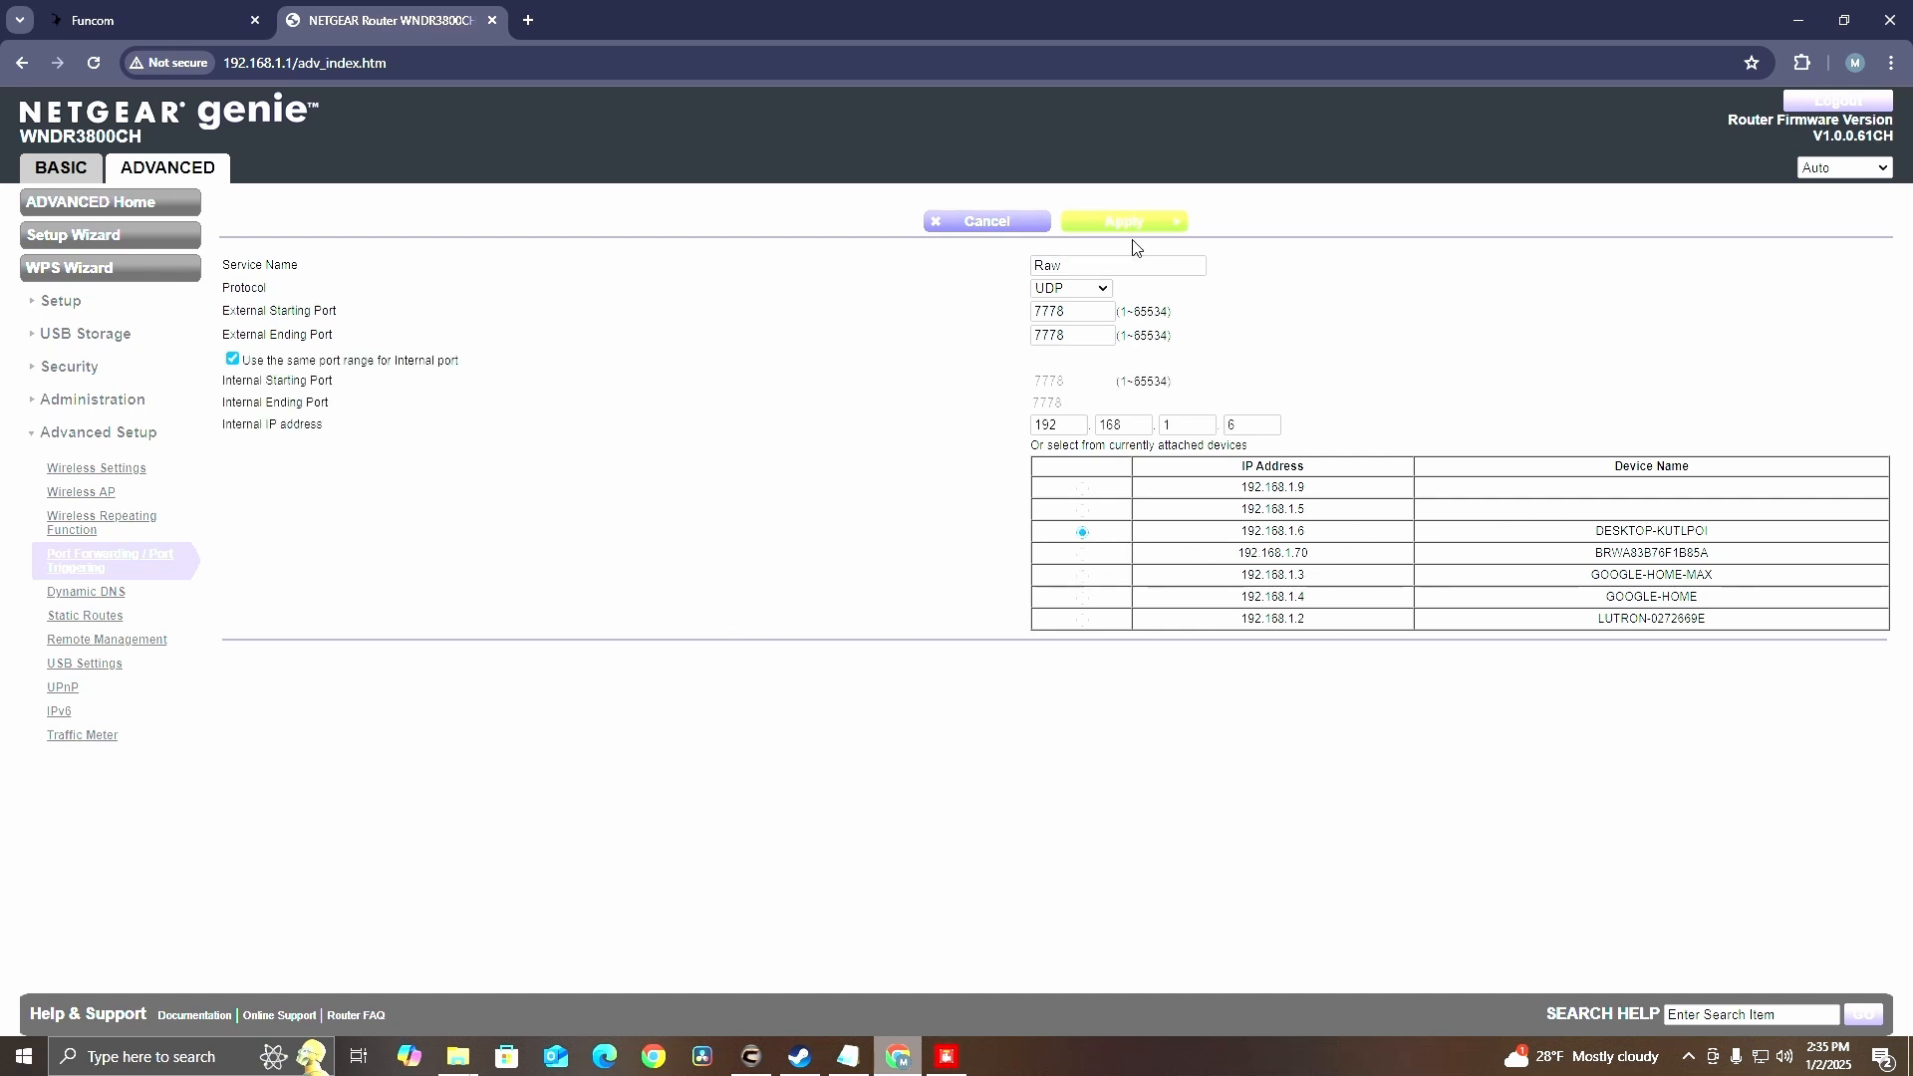
click(952, 226)
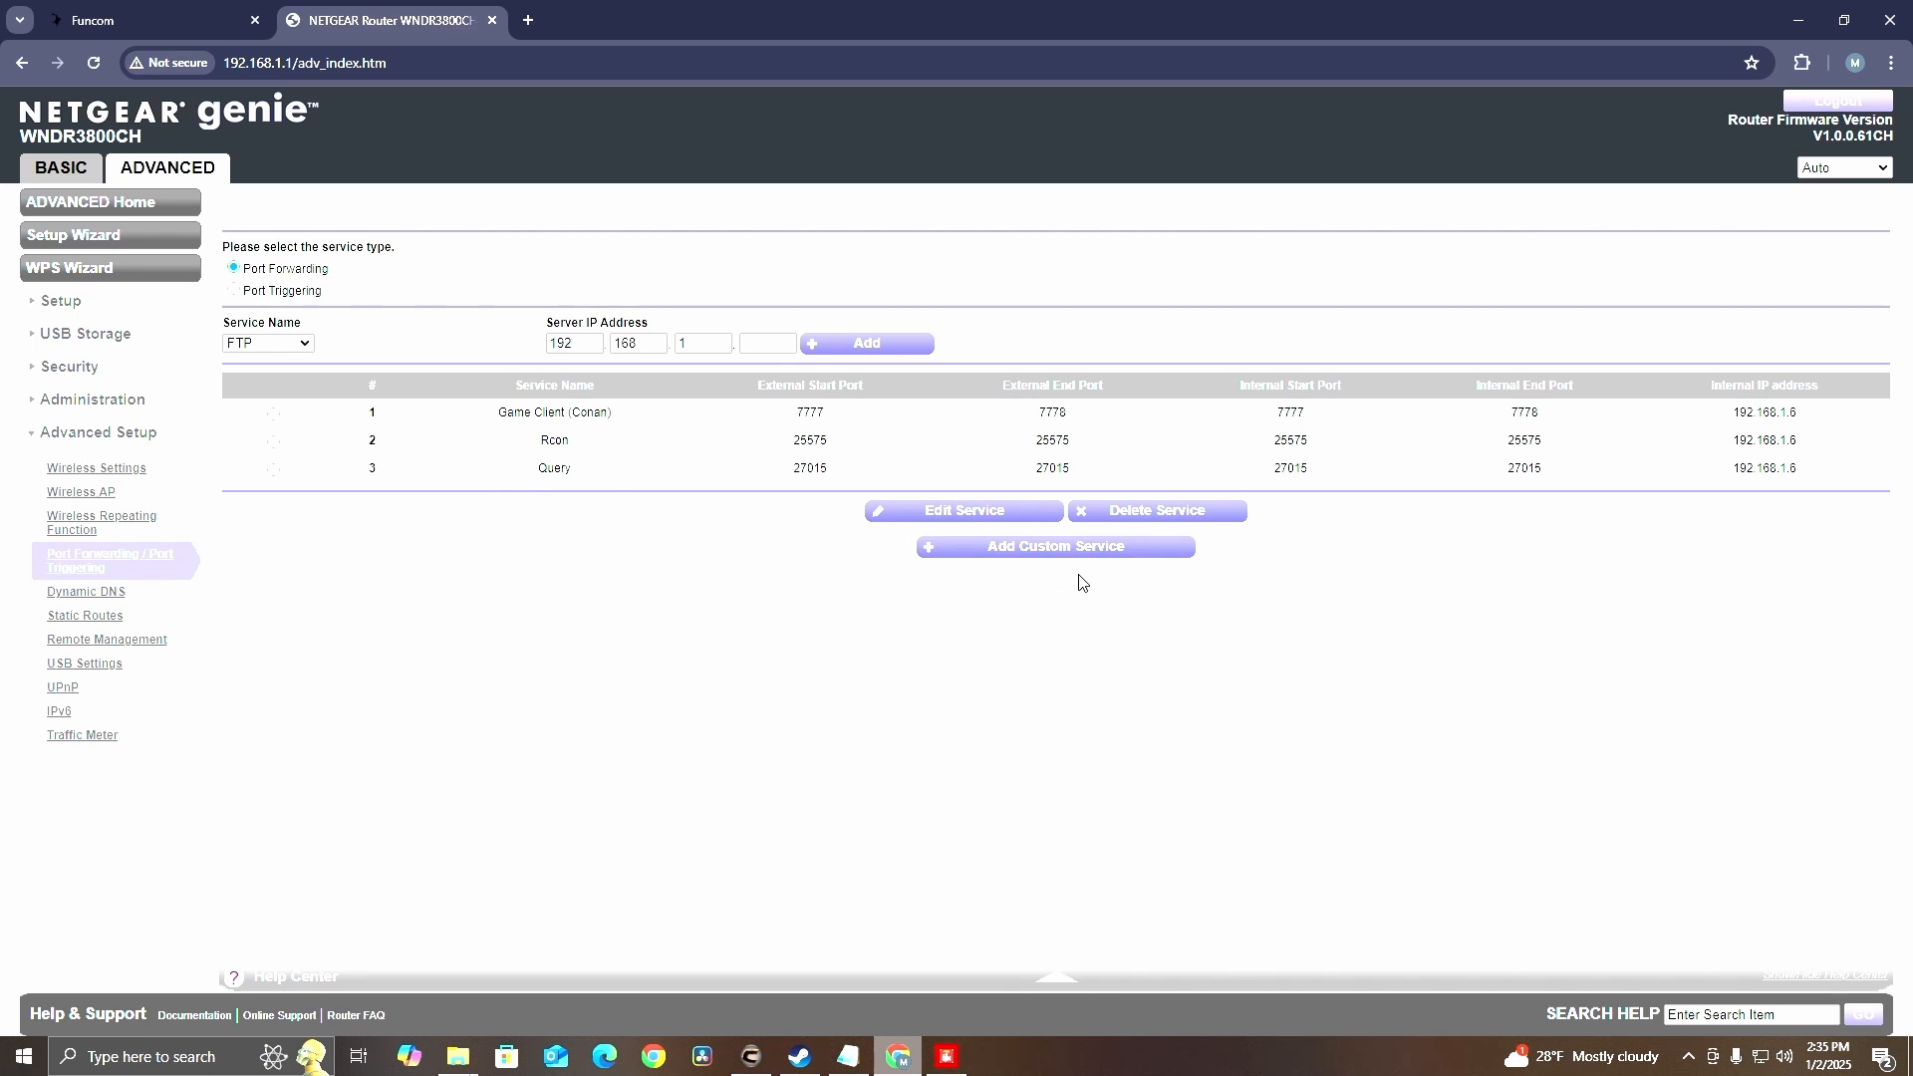
Fill in a custom Query service on UDP port 27015 for 192.168.1.6, then cancel the entry
click(1061, 550)
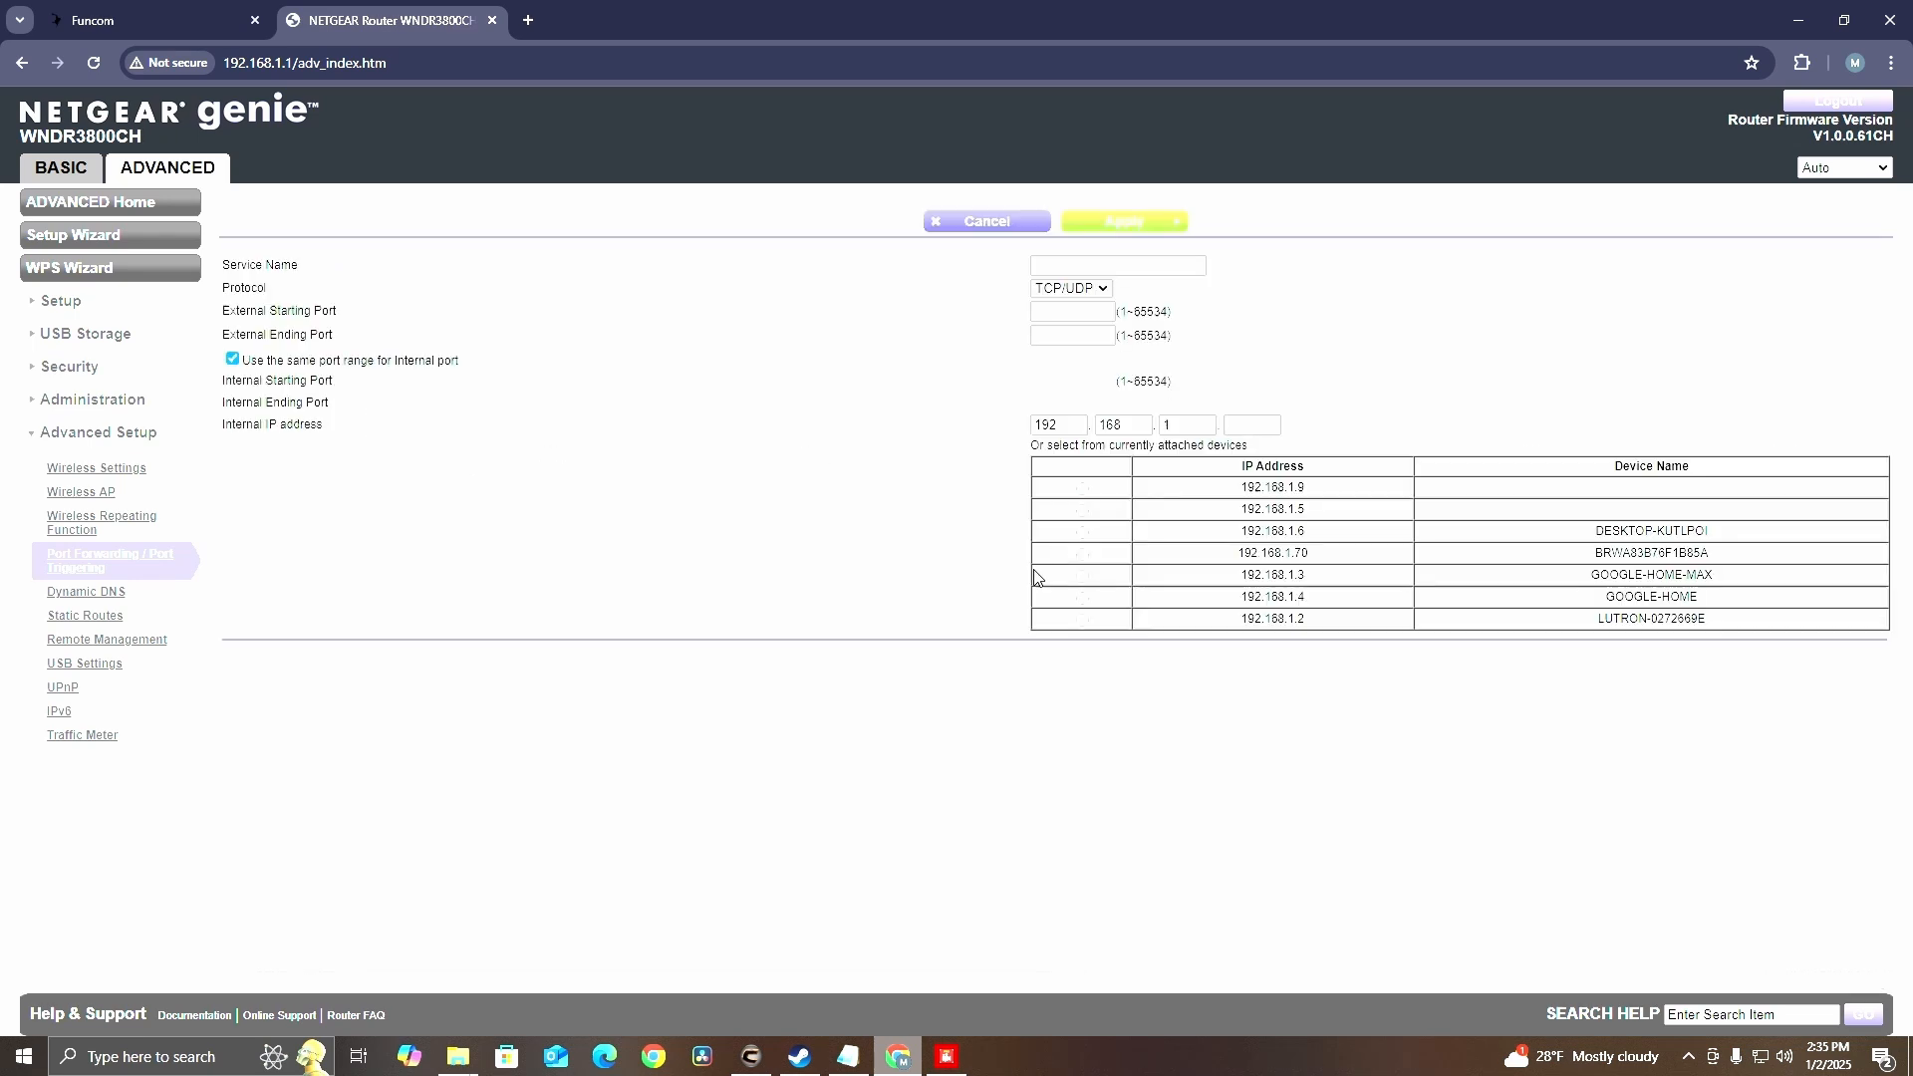
click(1114, 267)
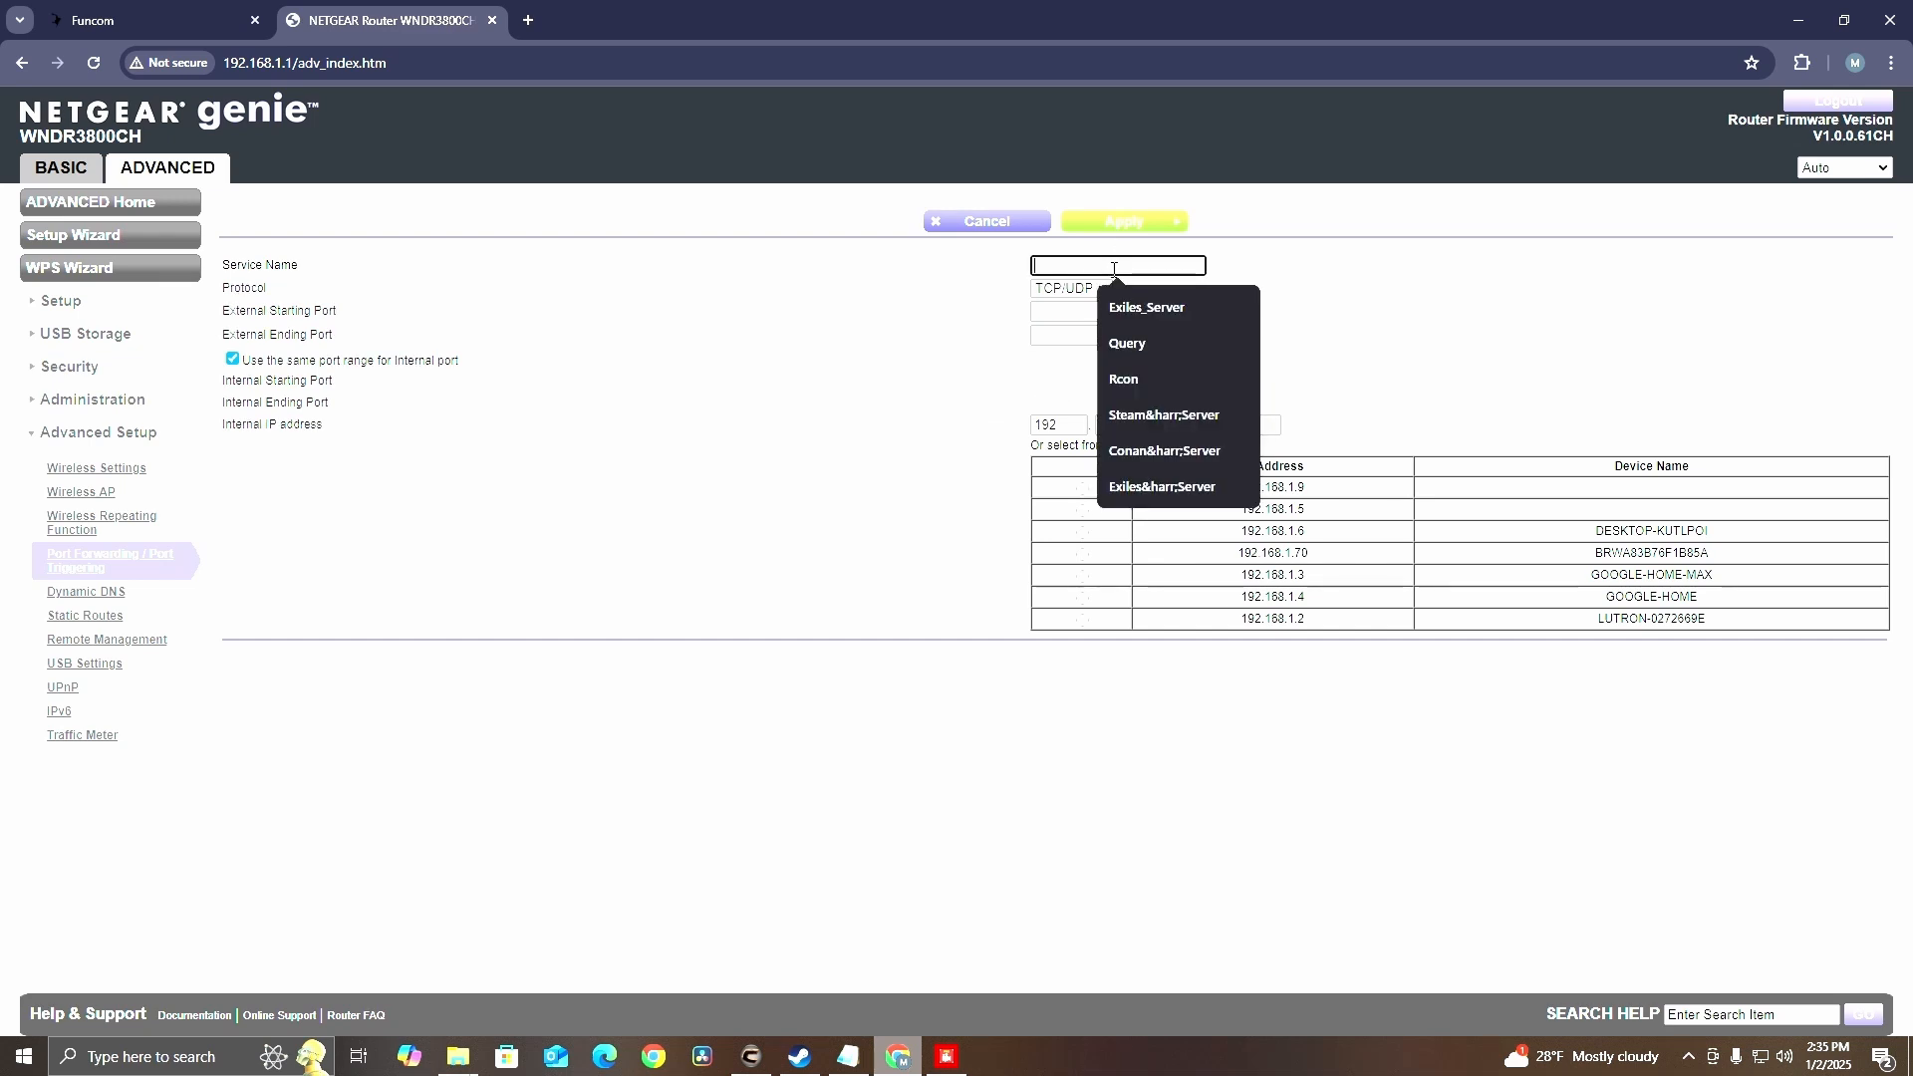
text(Query)
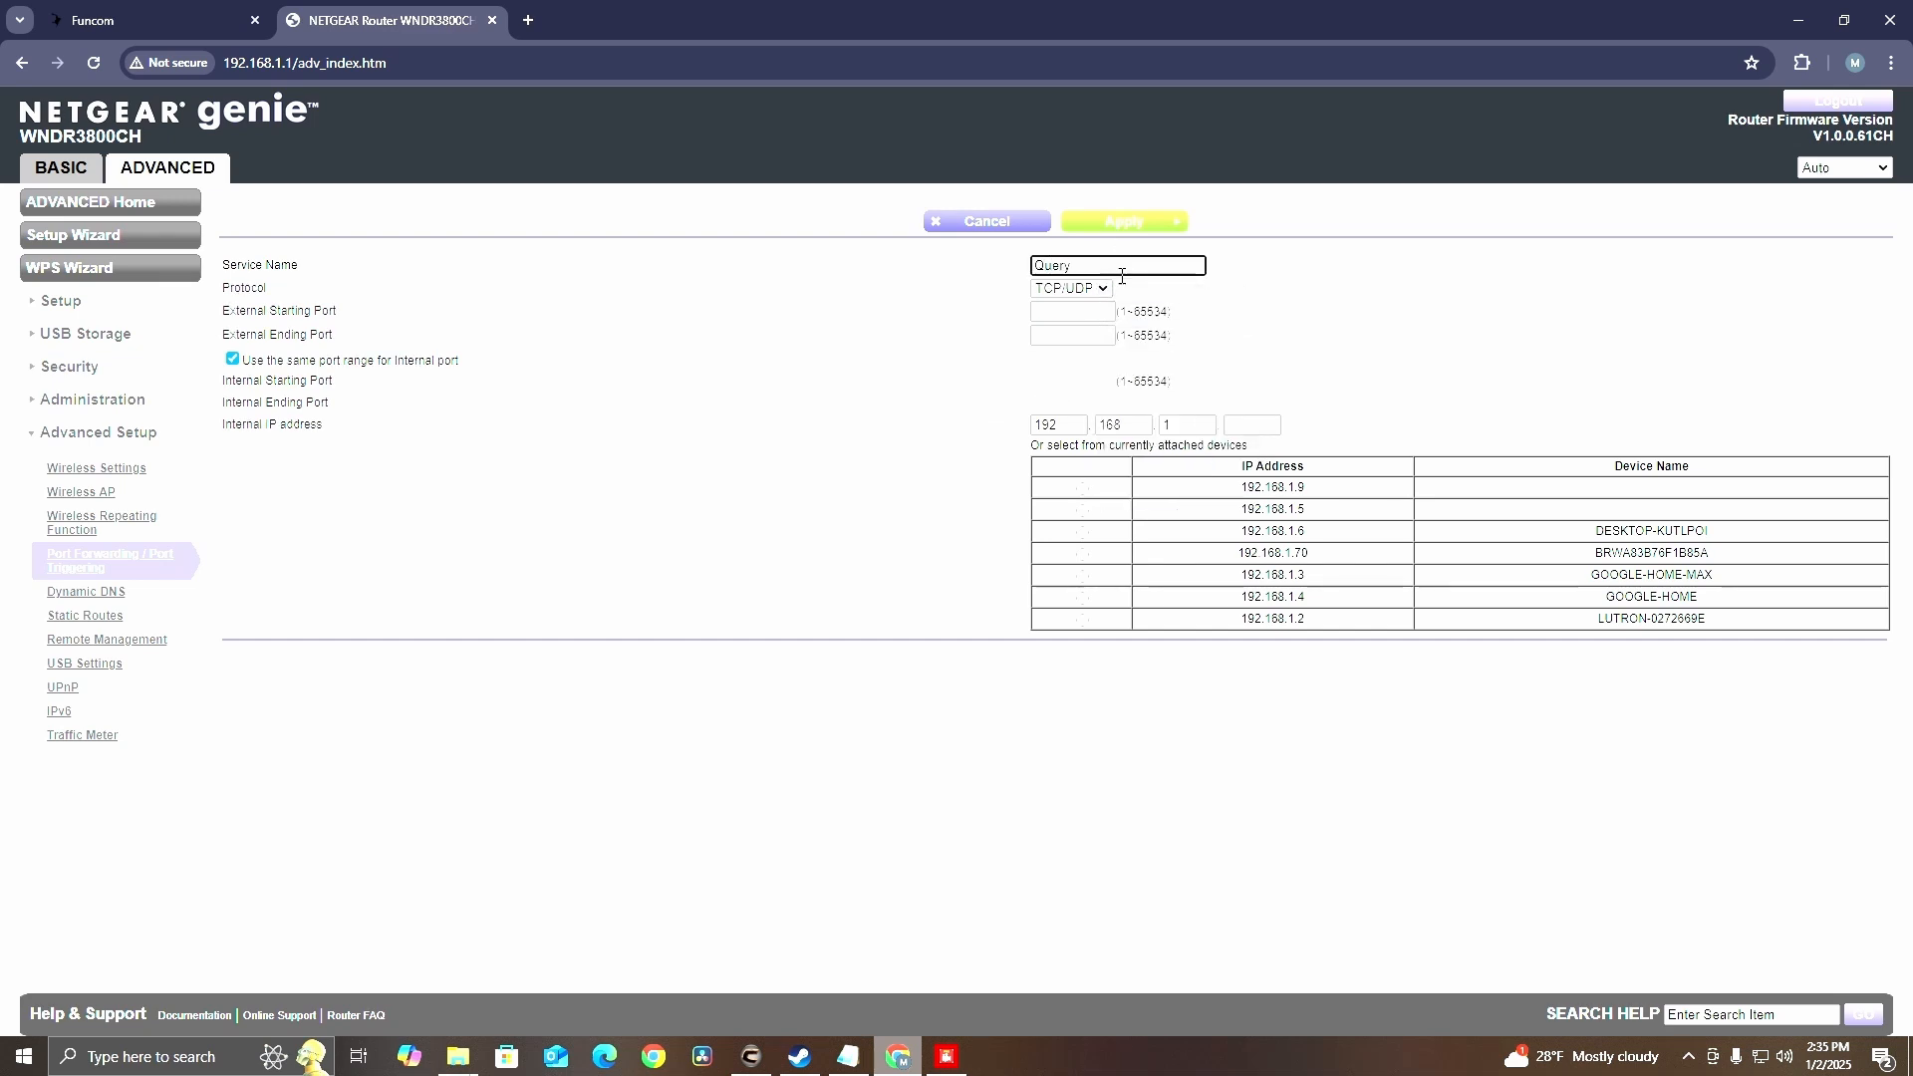
click(1087, 289)
click(1062, 359)
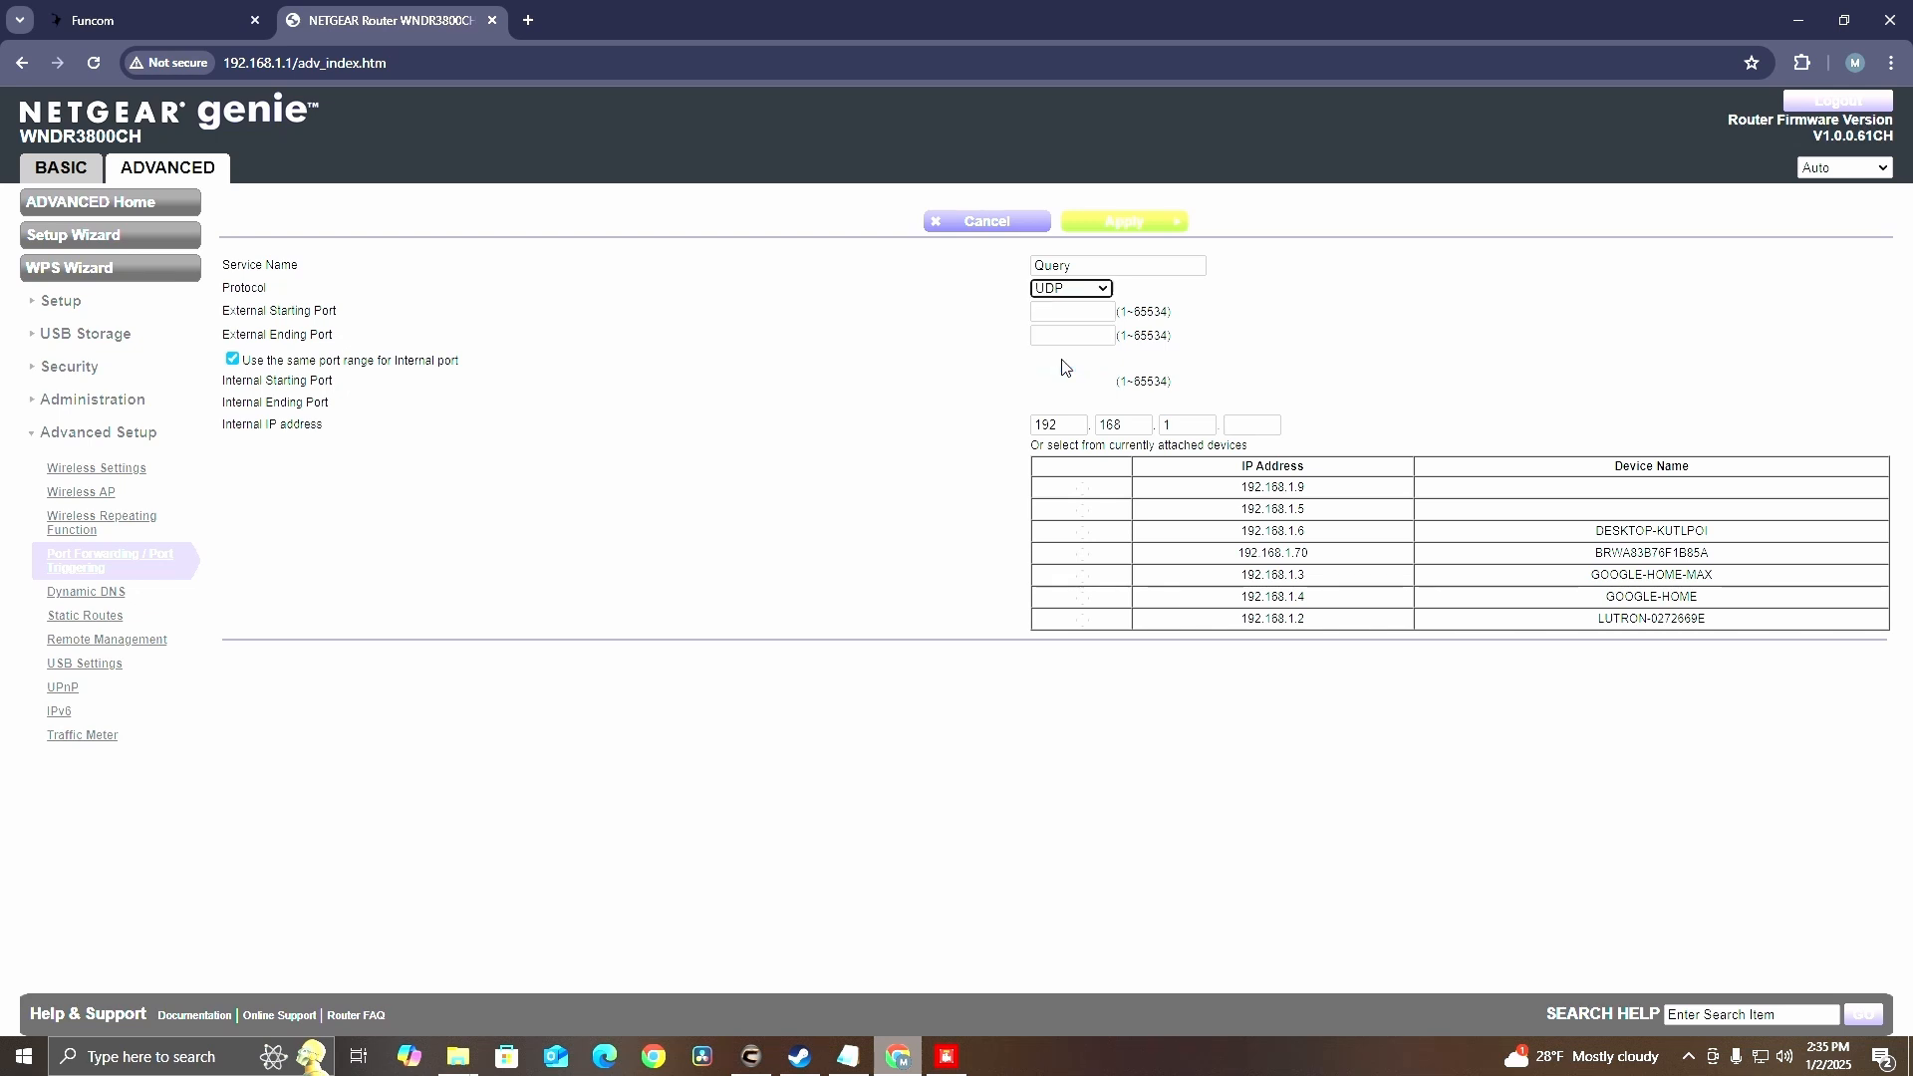
click(1062, 311)
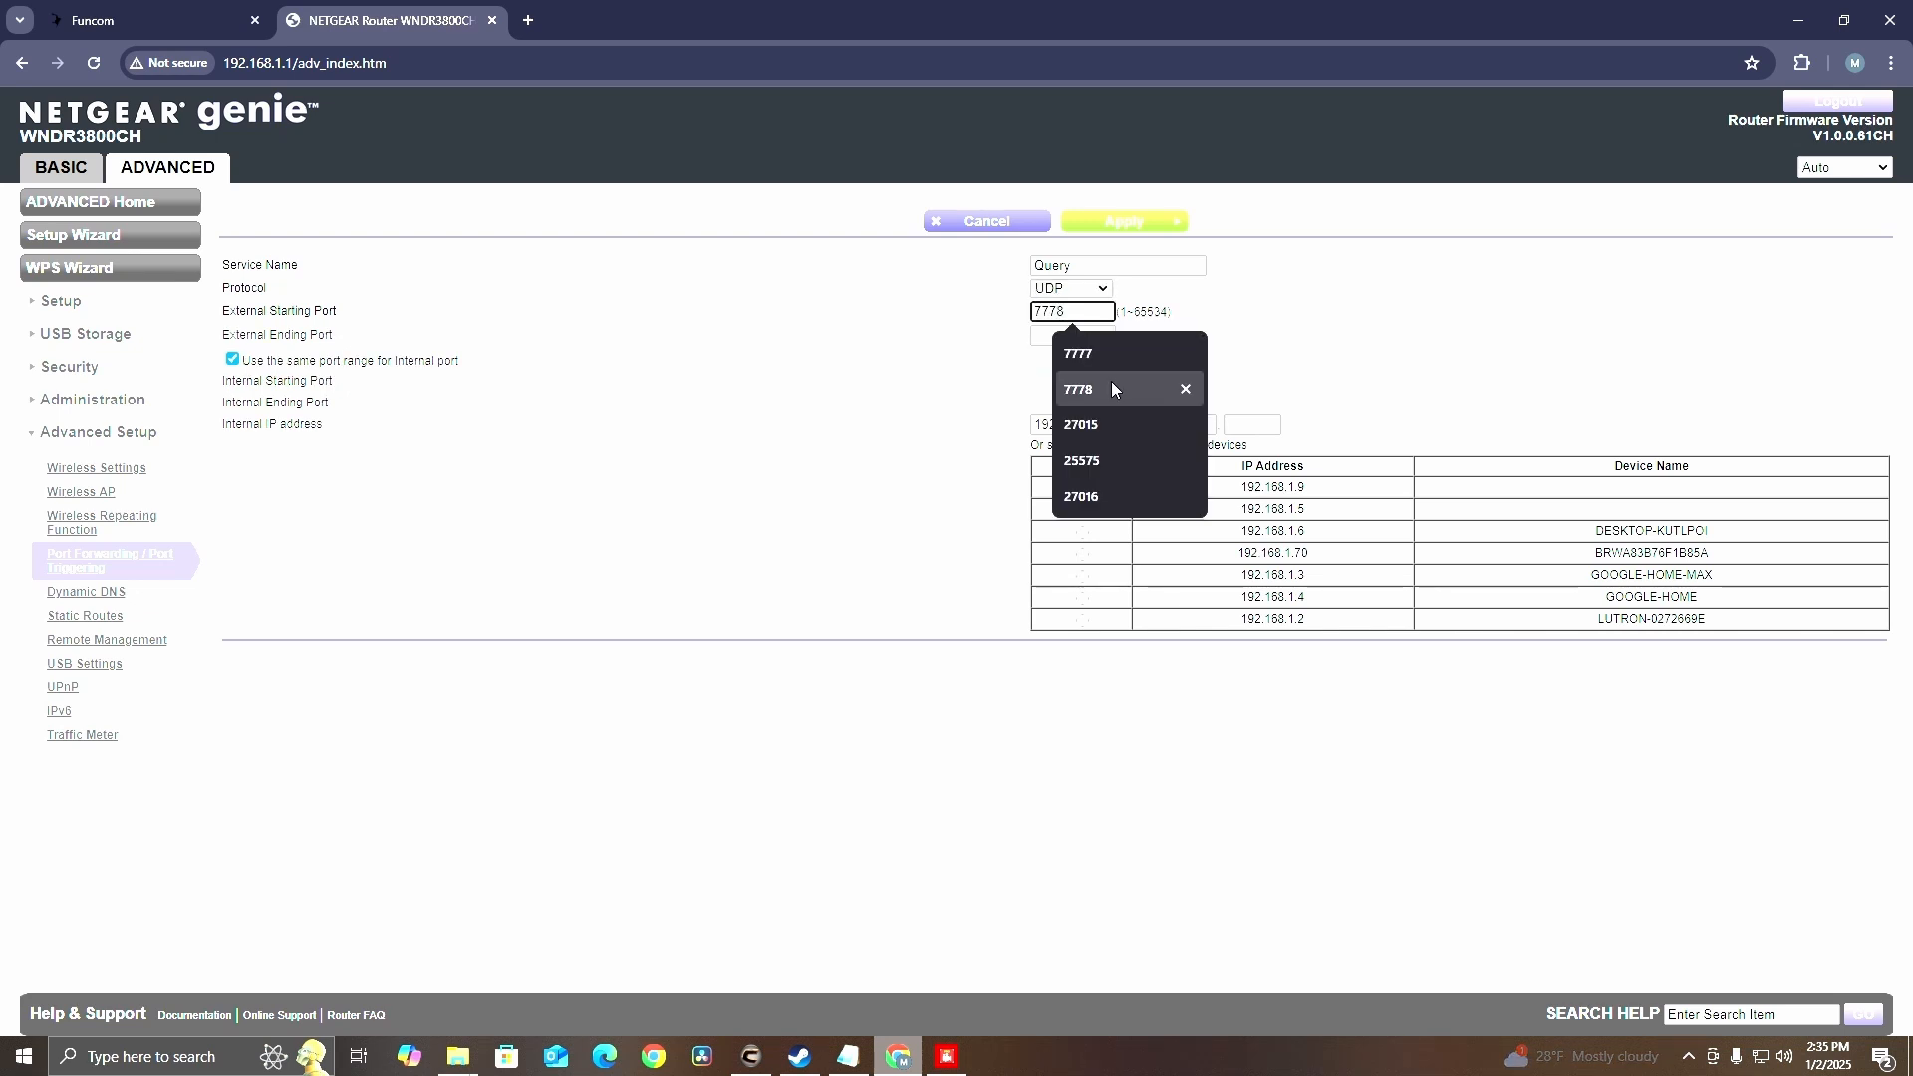
click(1087, 426)
click(1058, 340)
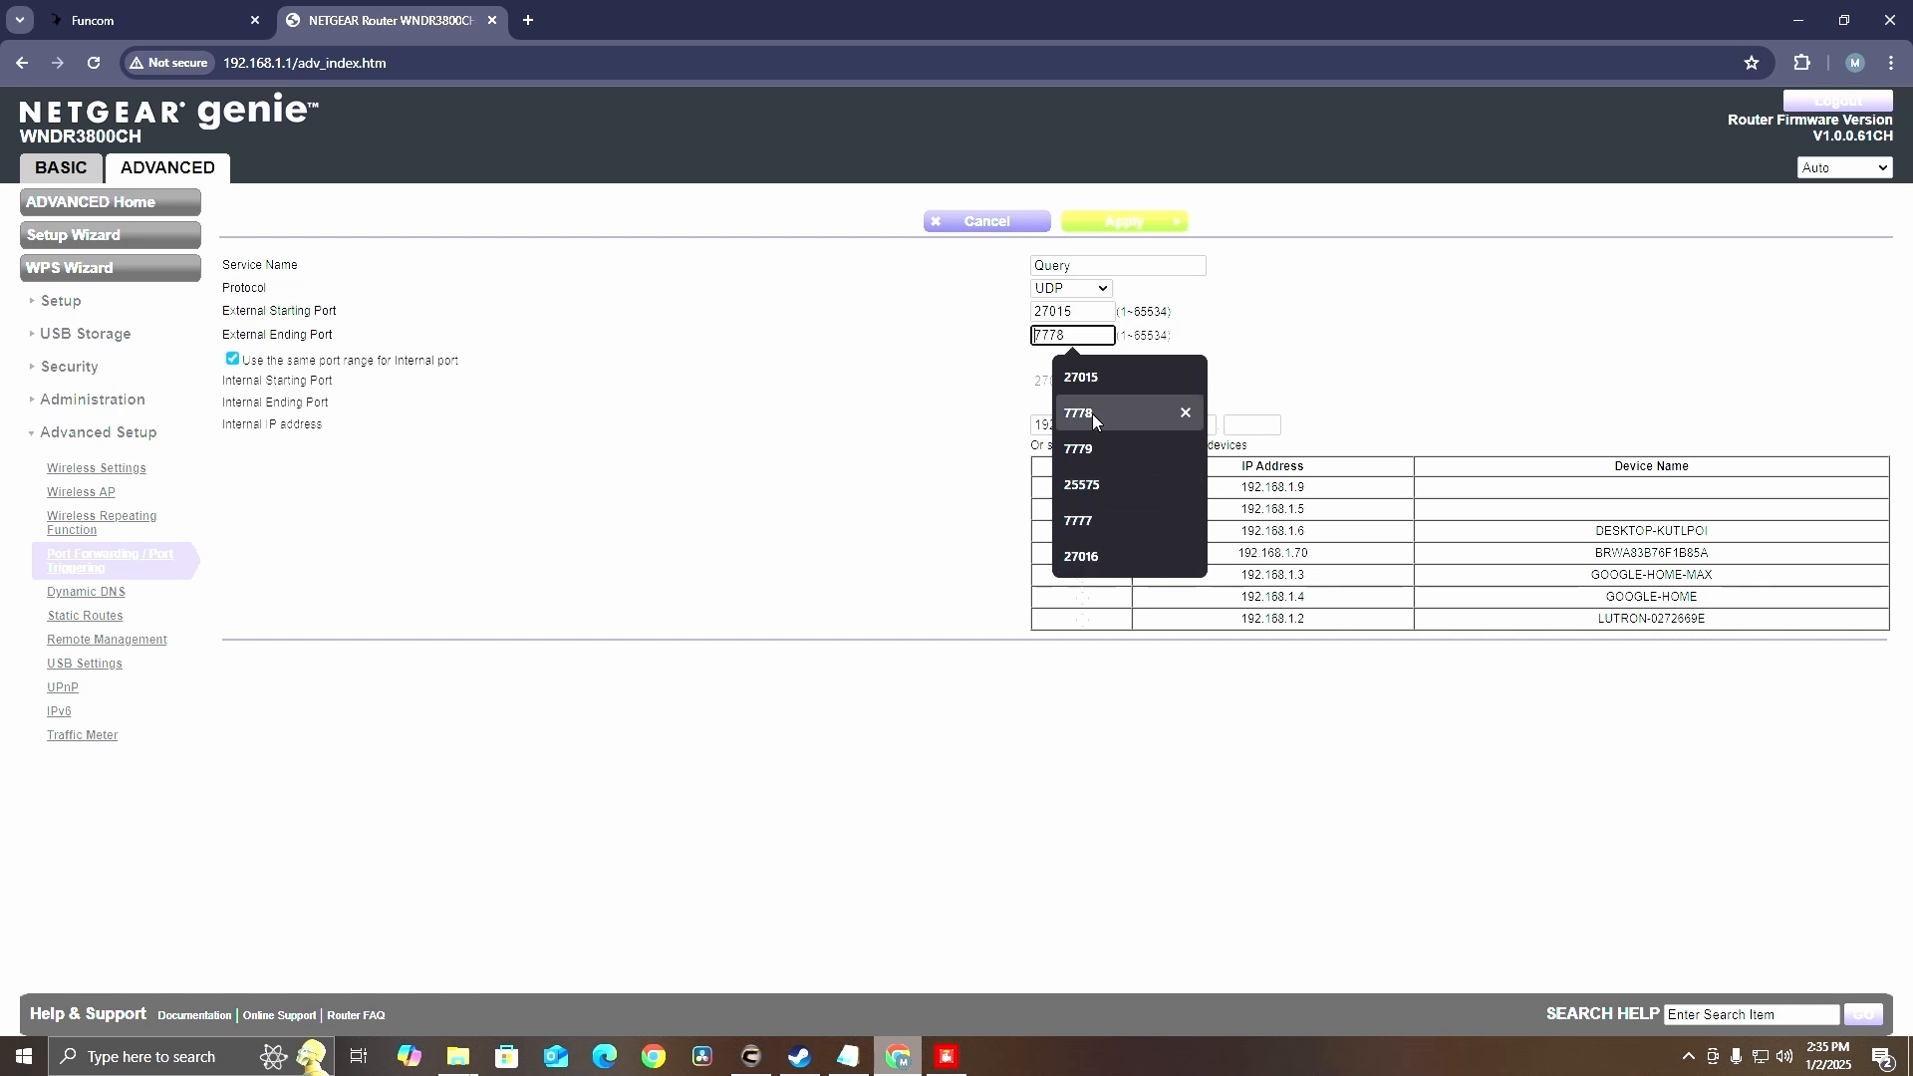
click(1079, 361)
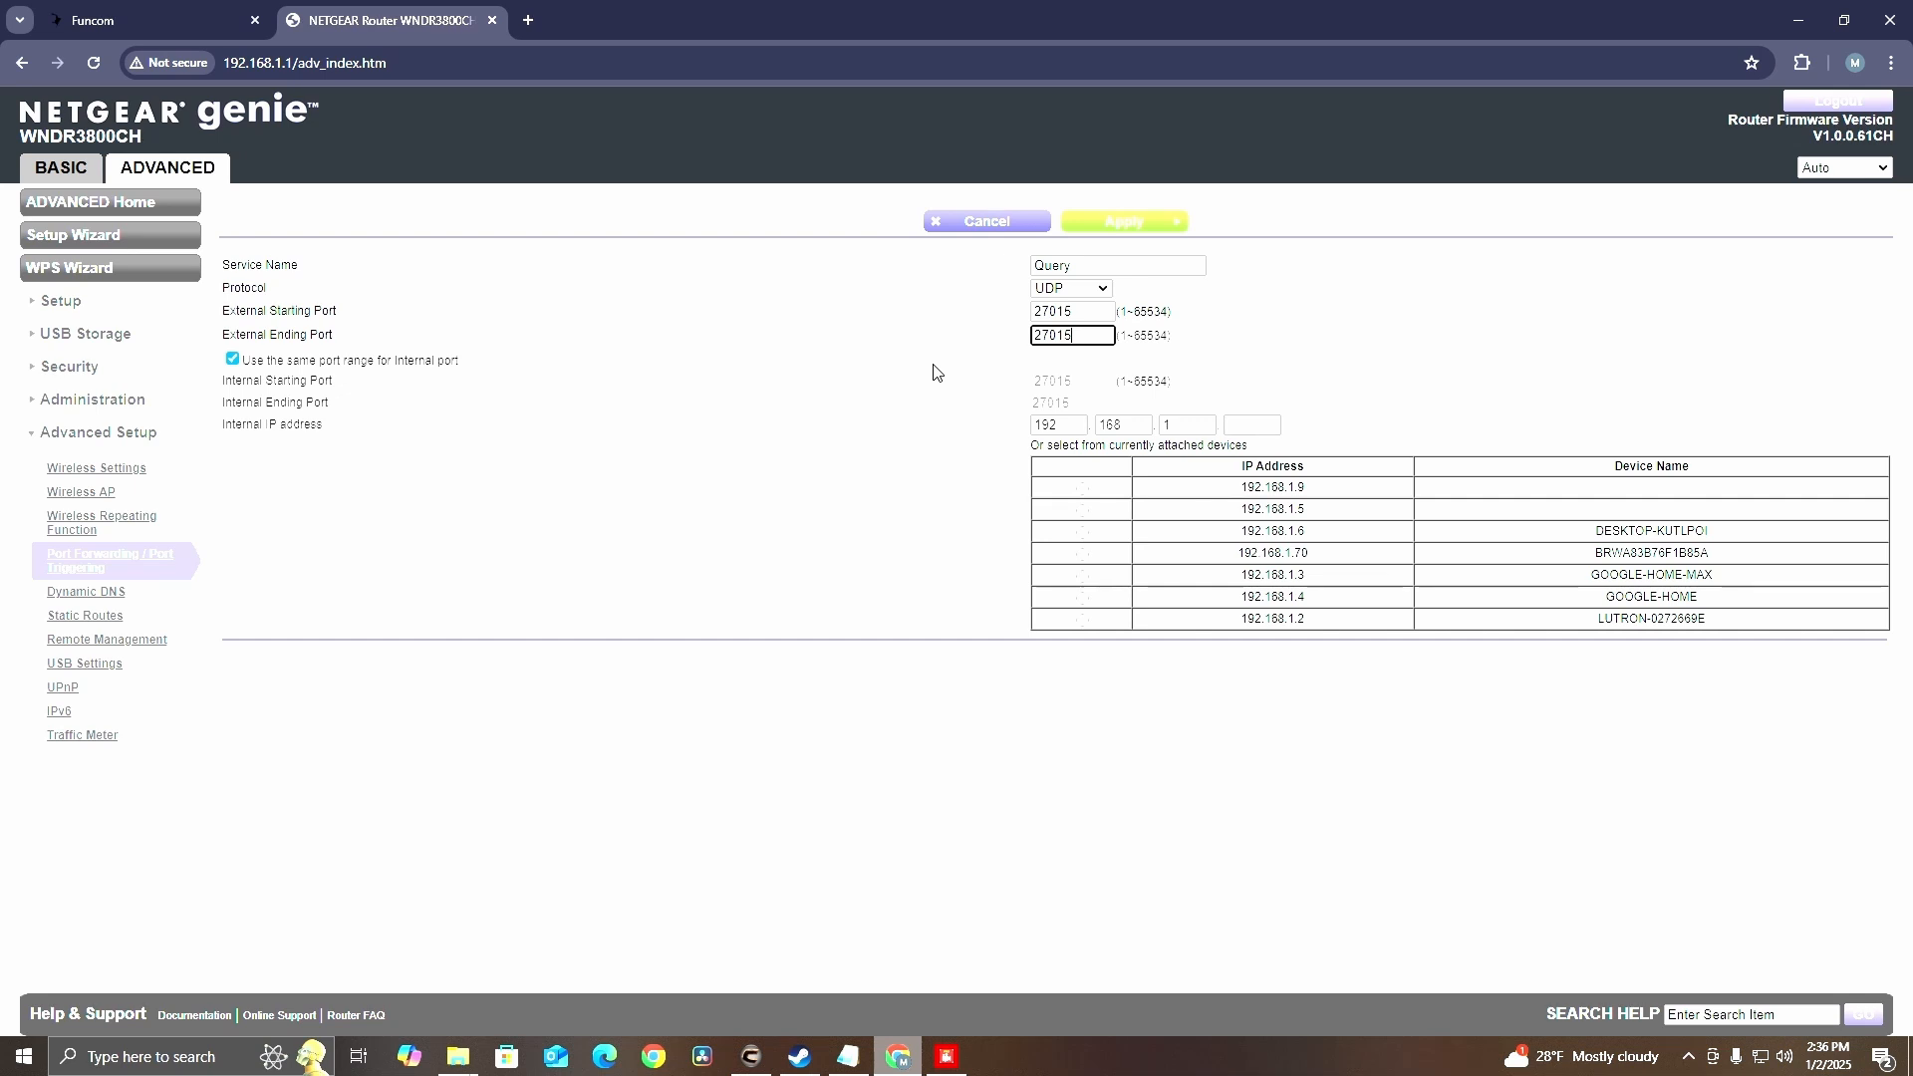
click(1082, 531)
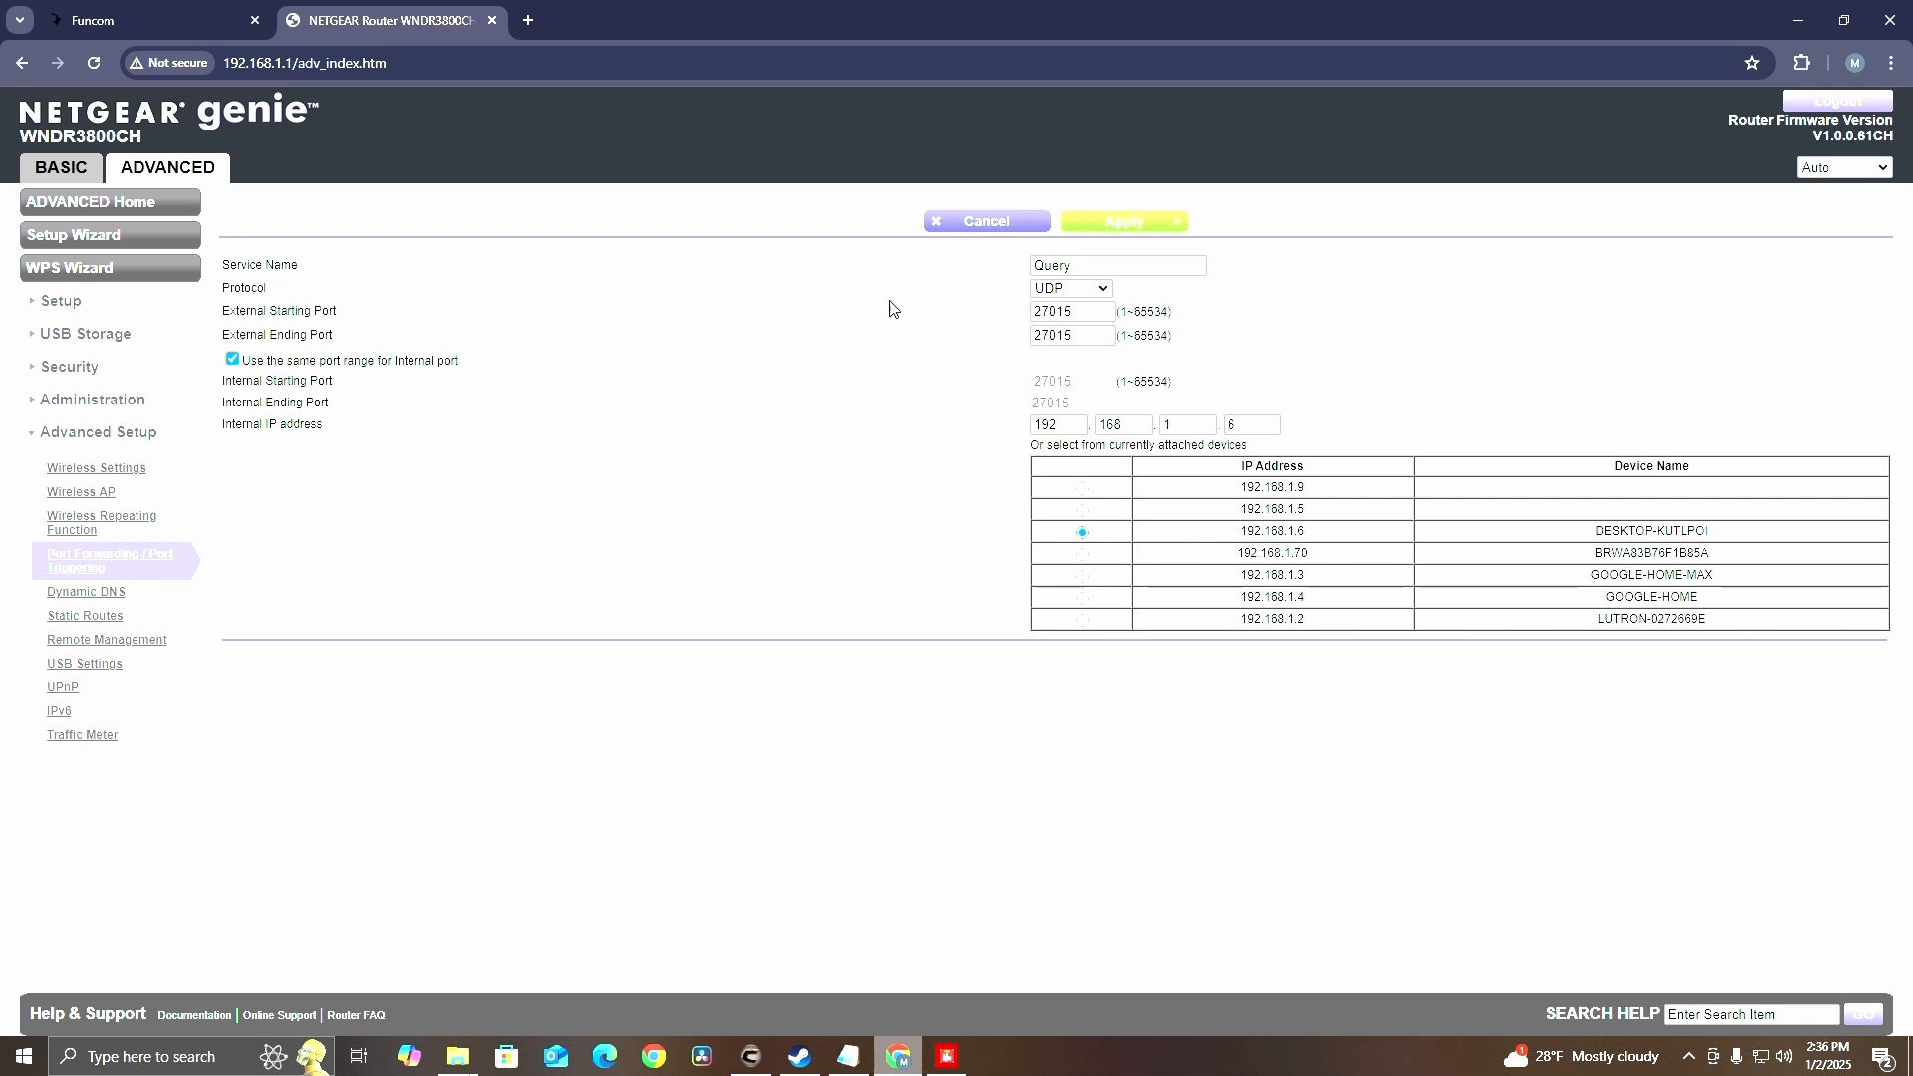
click(995, 221)
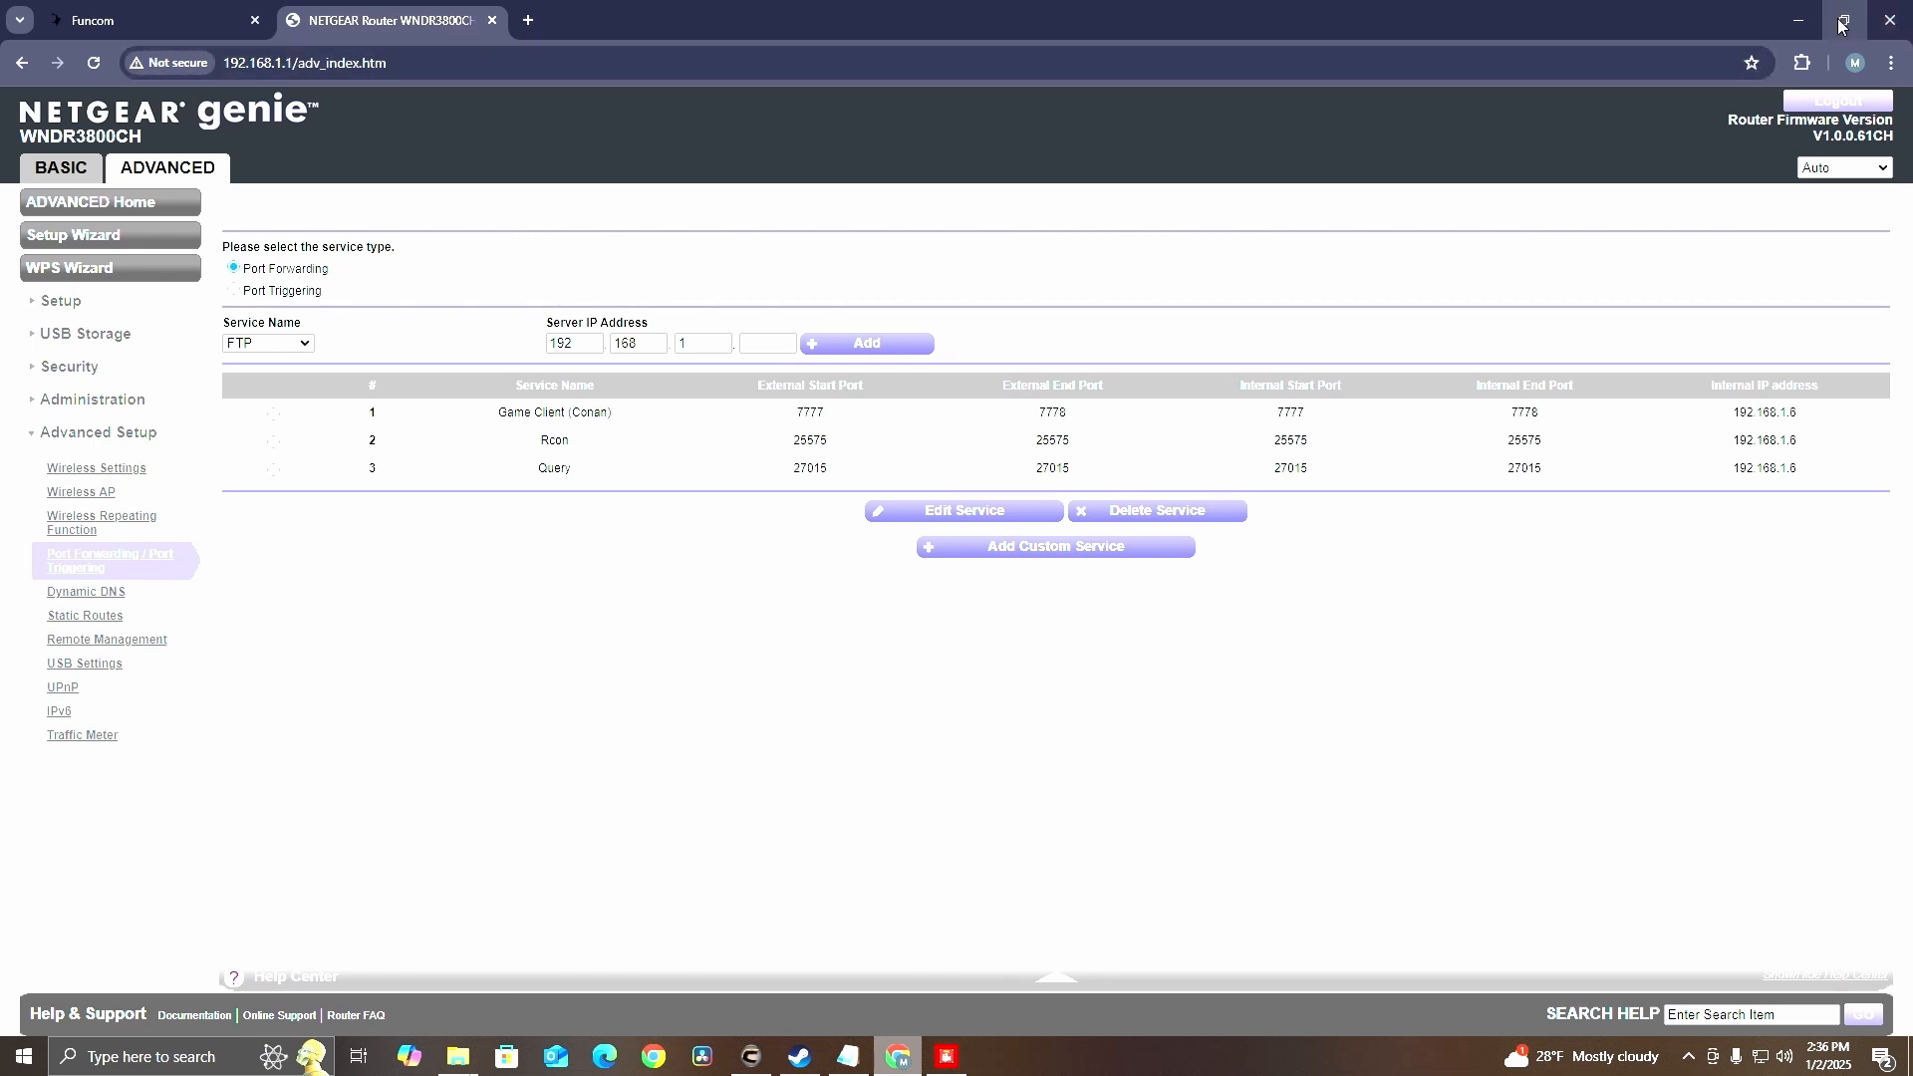
Log out of the router admin page and minimize the browser window
click(1823, 103)
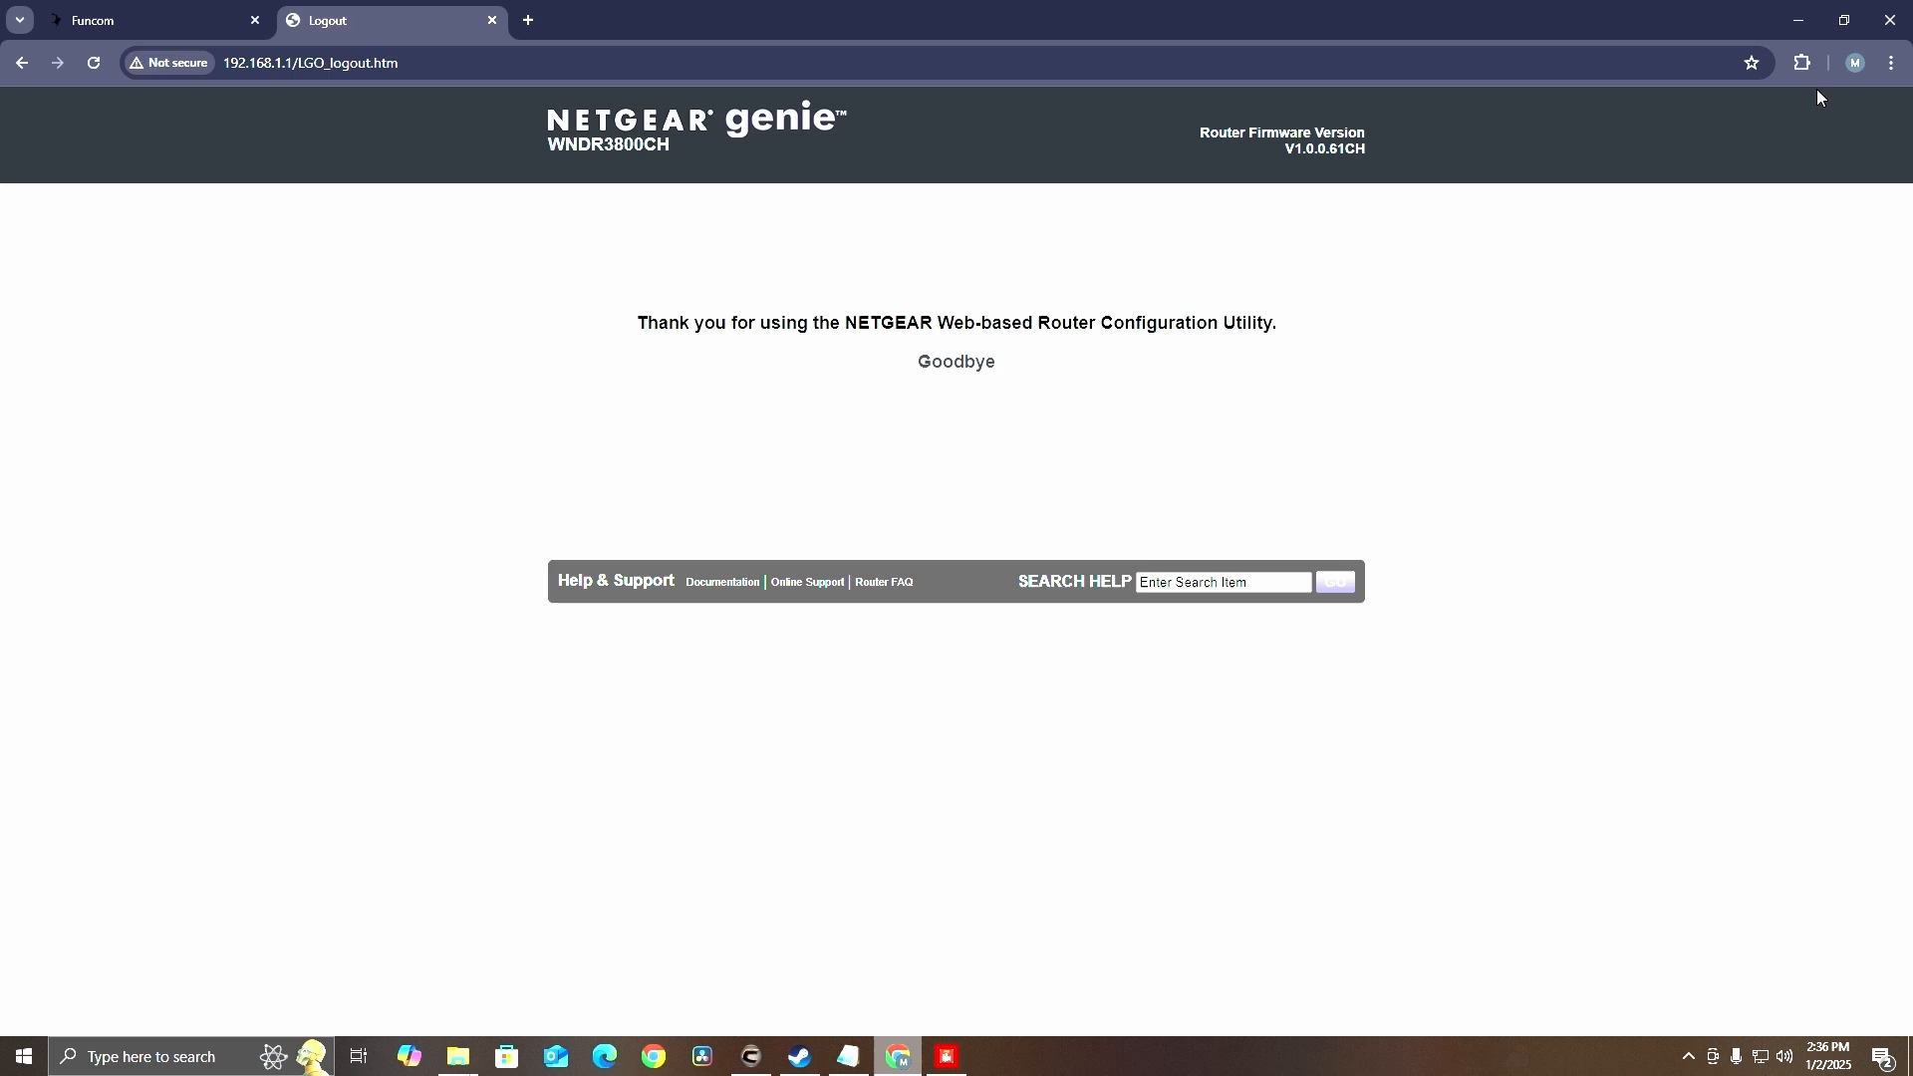
click(1800, 19)
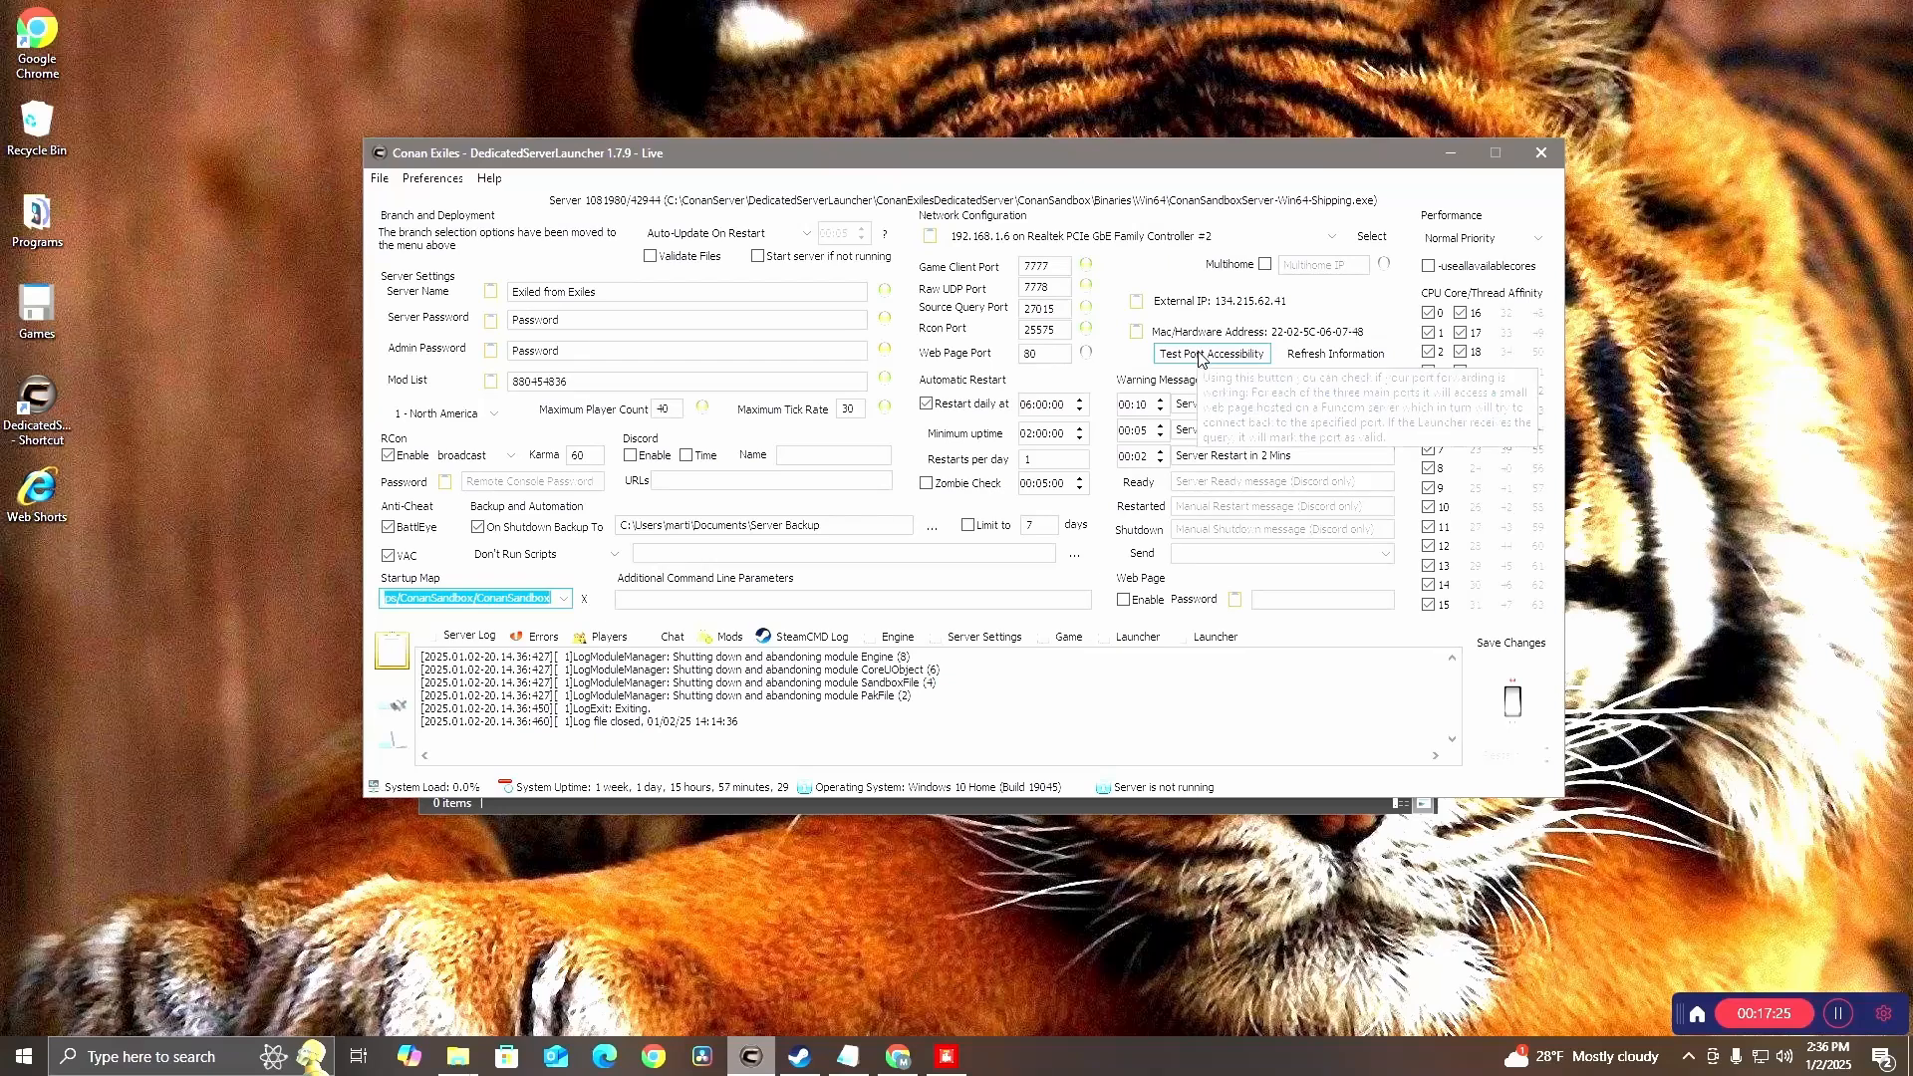
Run the launcher's port accessibility test and close the result dialog
click(1200, 357)
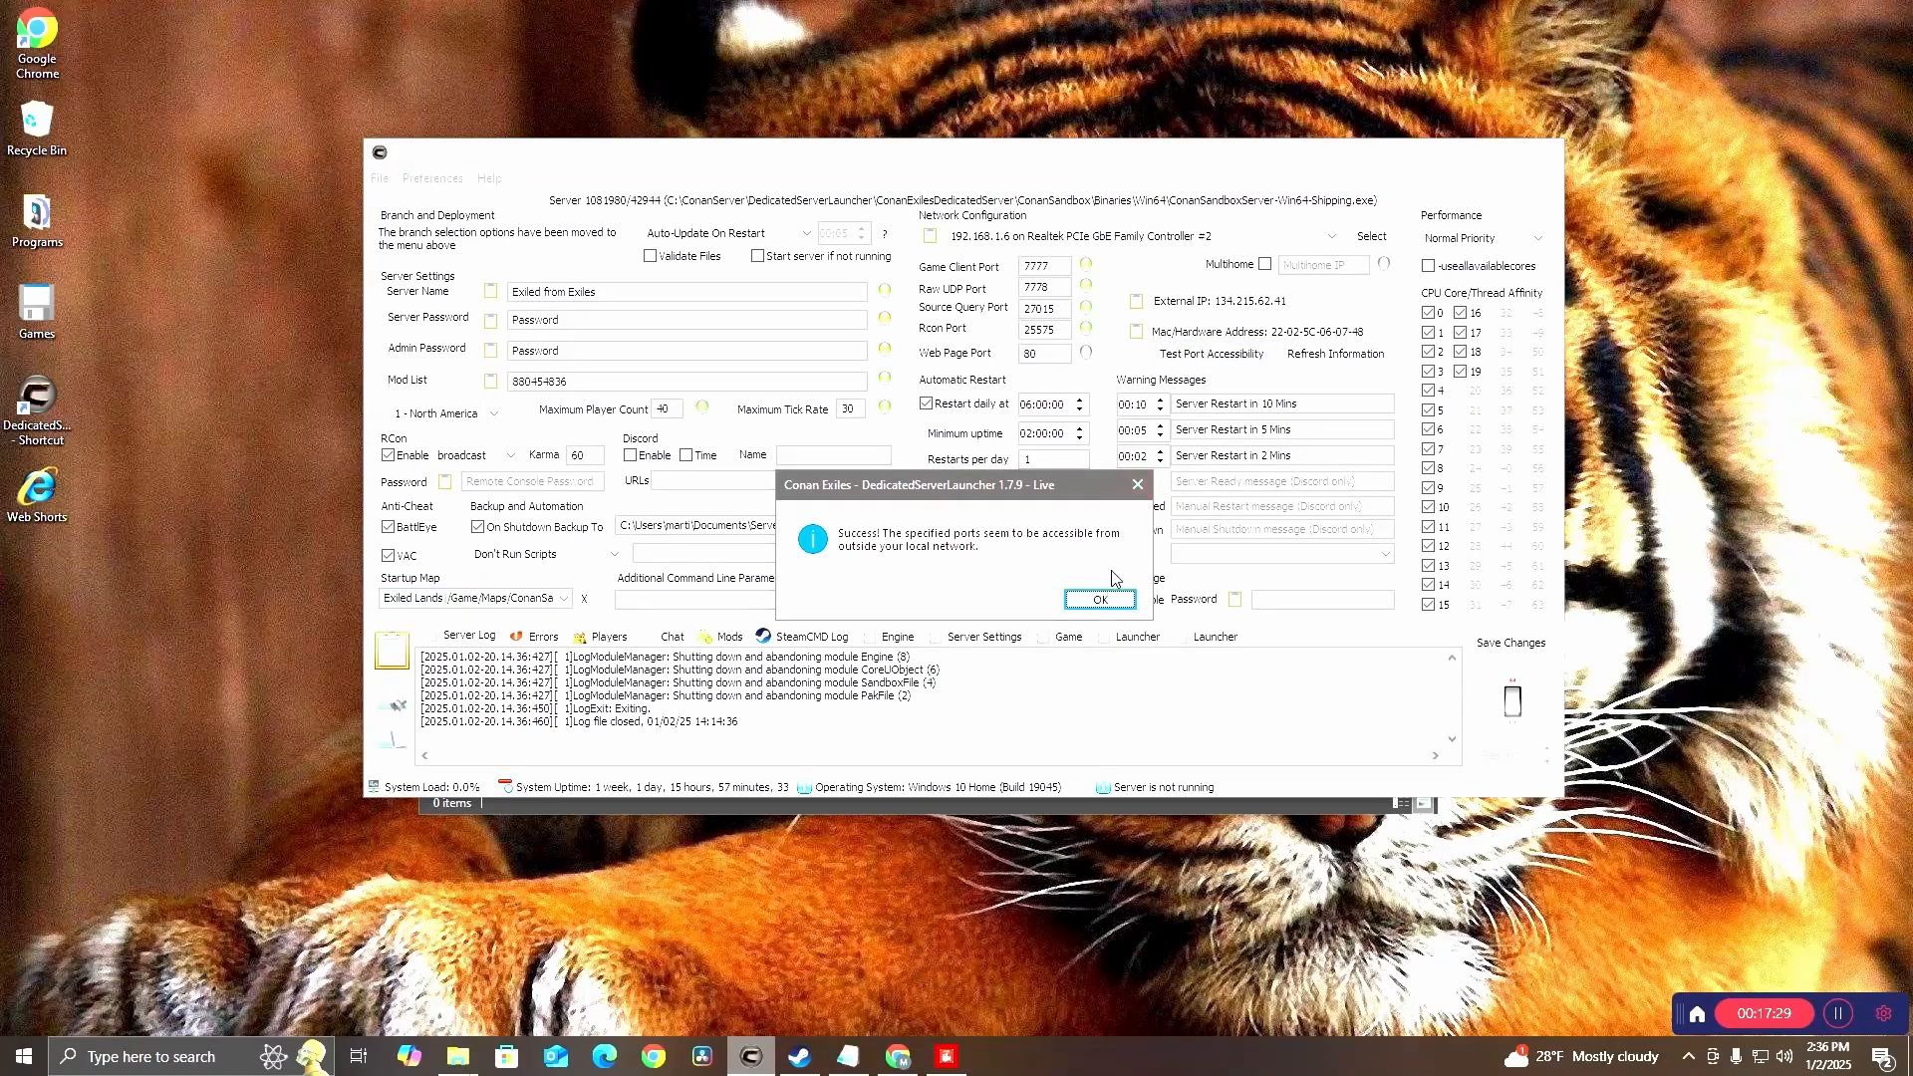
click(1137, 485)
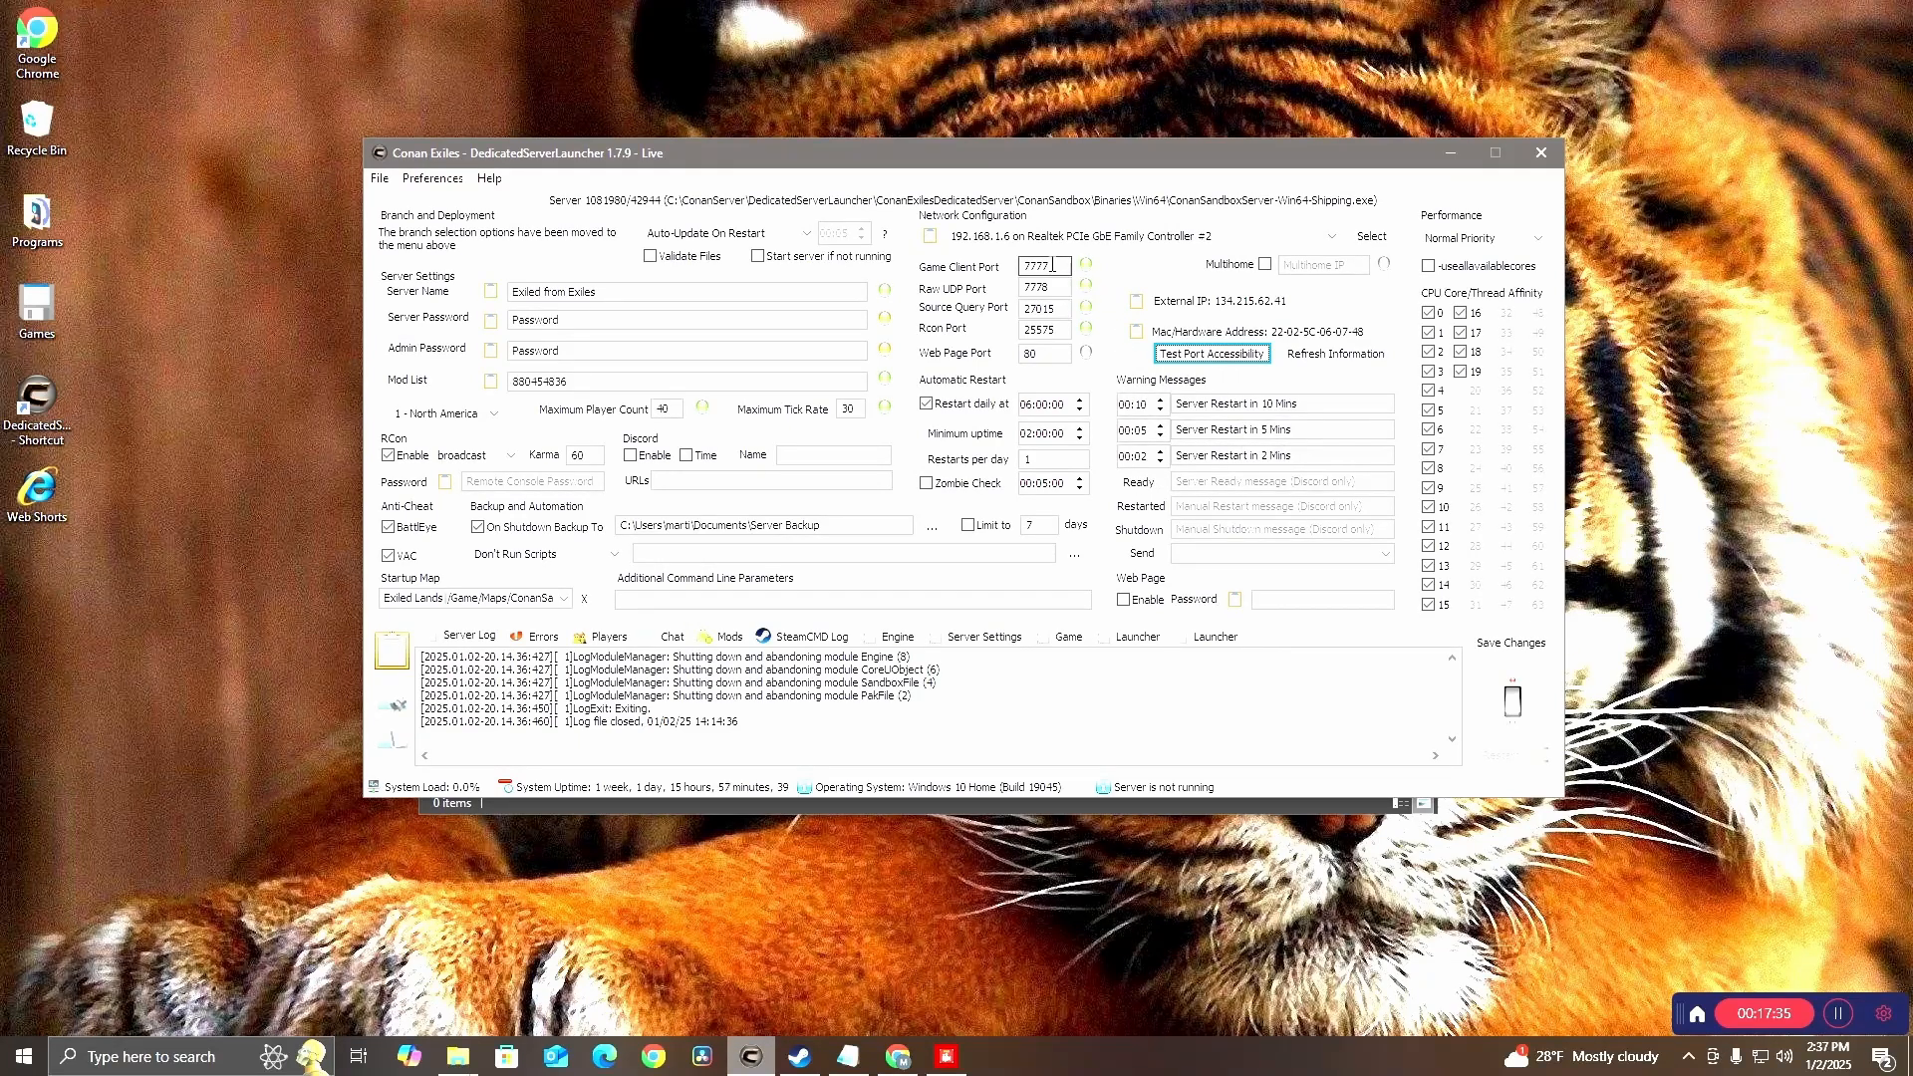
Change the Game Client Port to 7779 and run the port accessibility test
click(1053, 265)
key(BackSpace)
text(8)
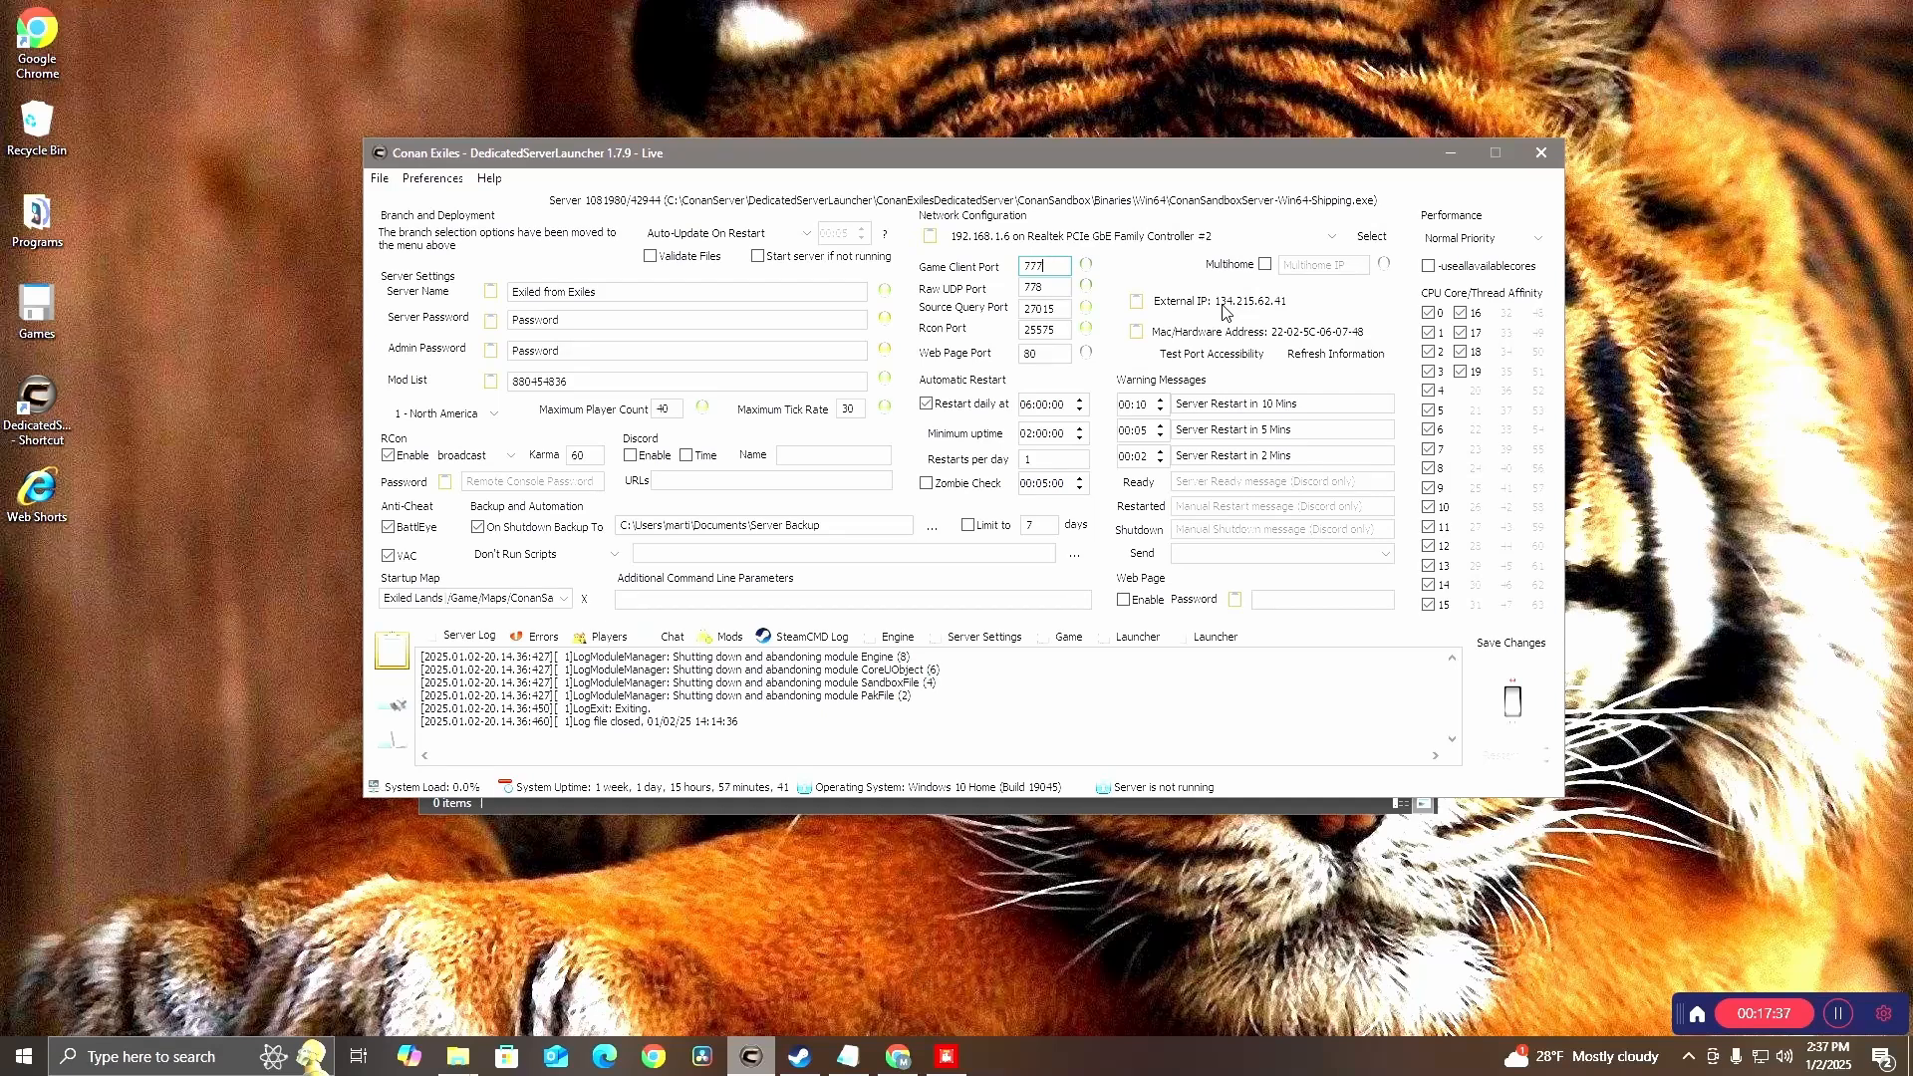
key(BackSpace)
text(9)
click(1241, 361)
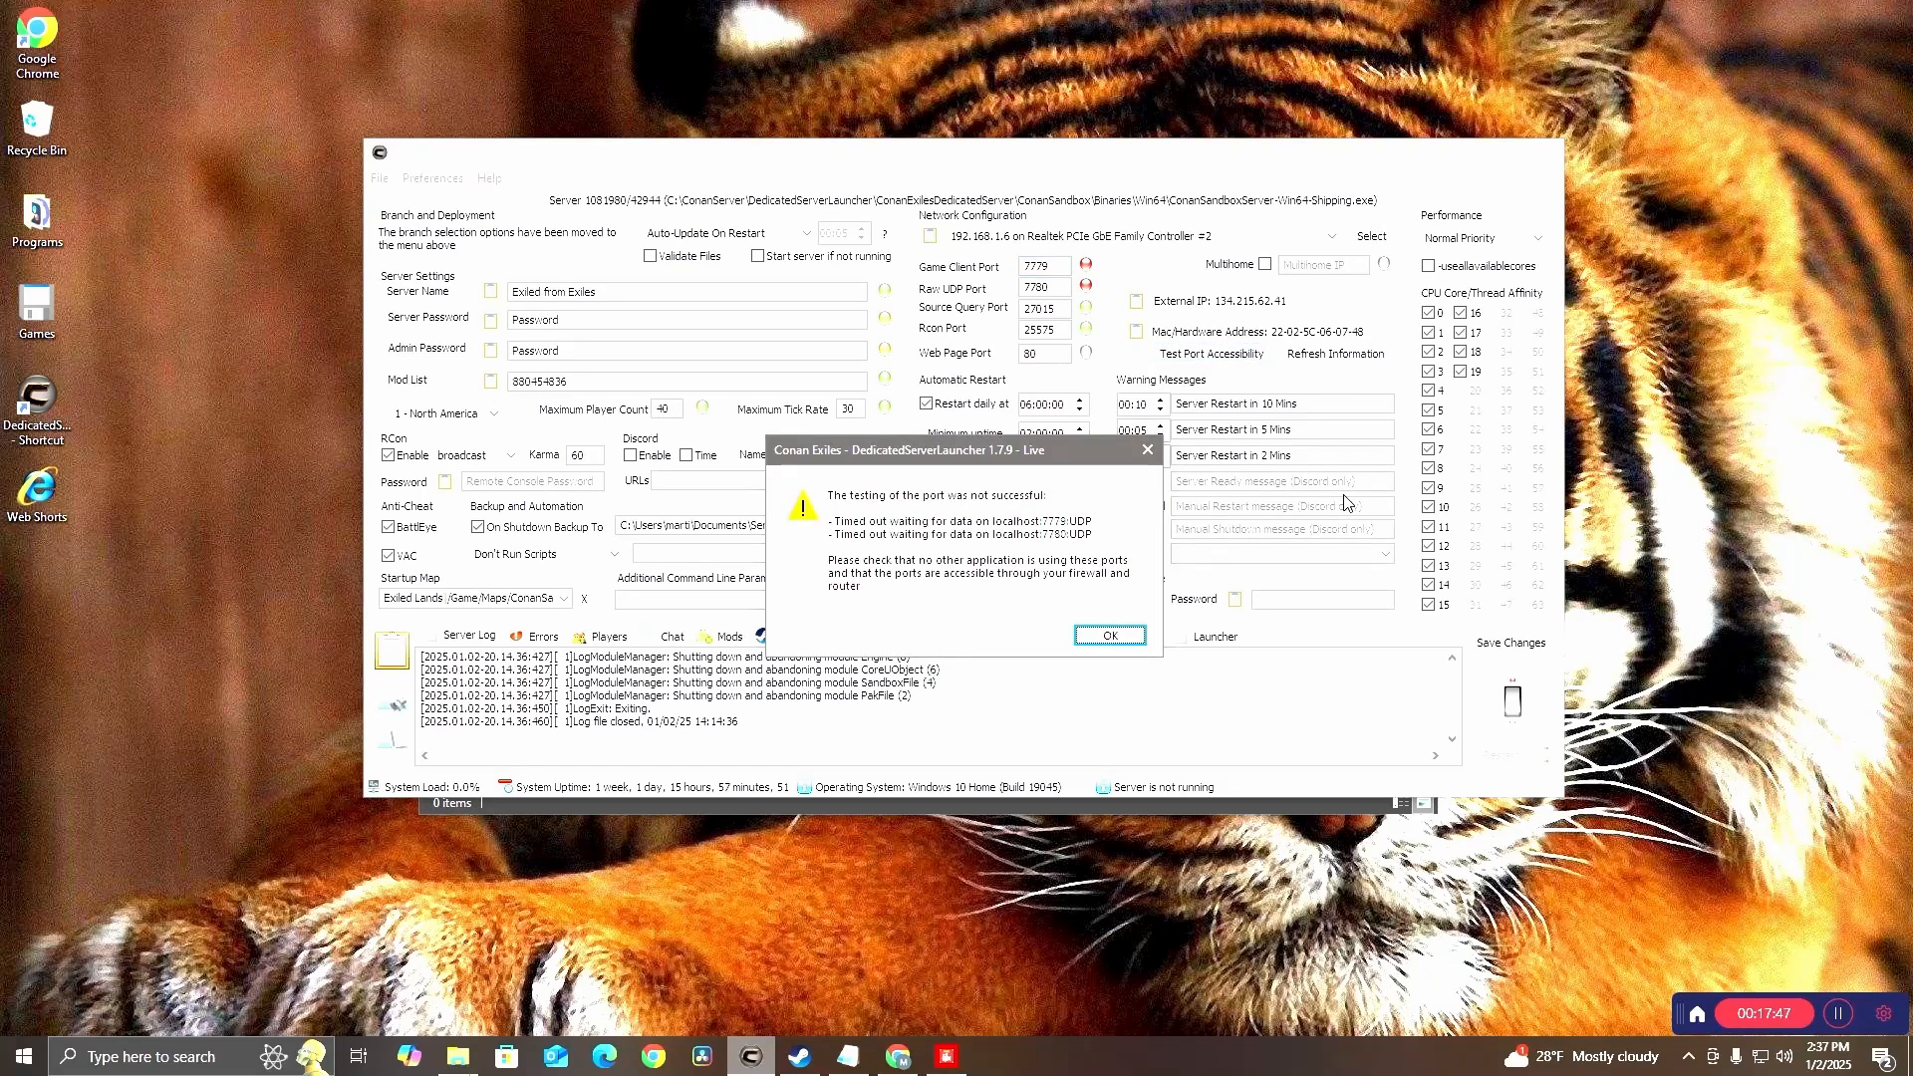
Close the test result, run the port accessibility test again, and dismiss its result
click(1146, 450)
click(1210, 355)
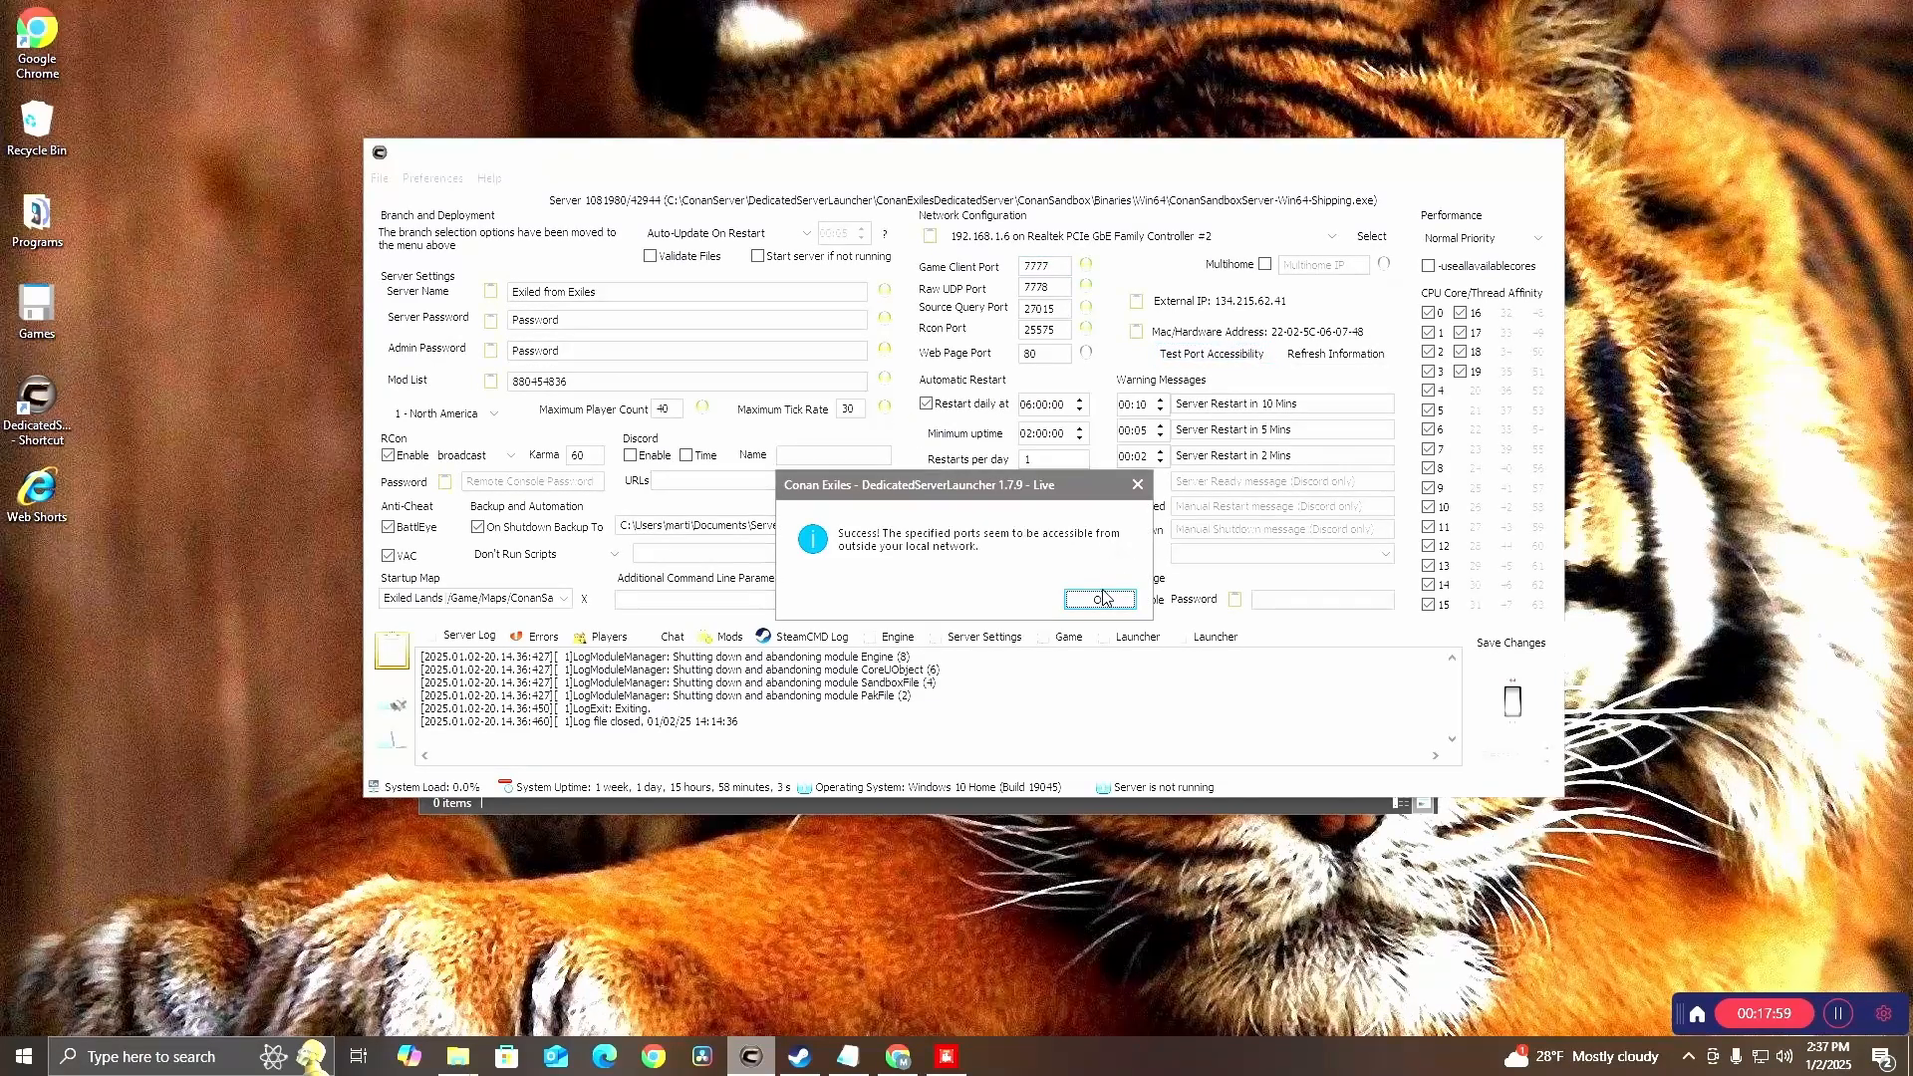
click(1102, 599)
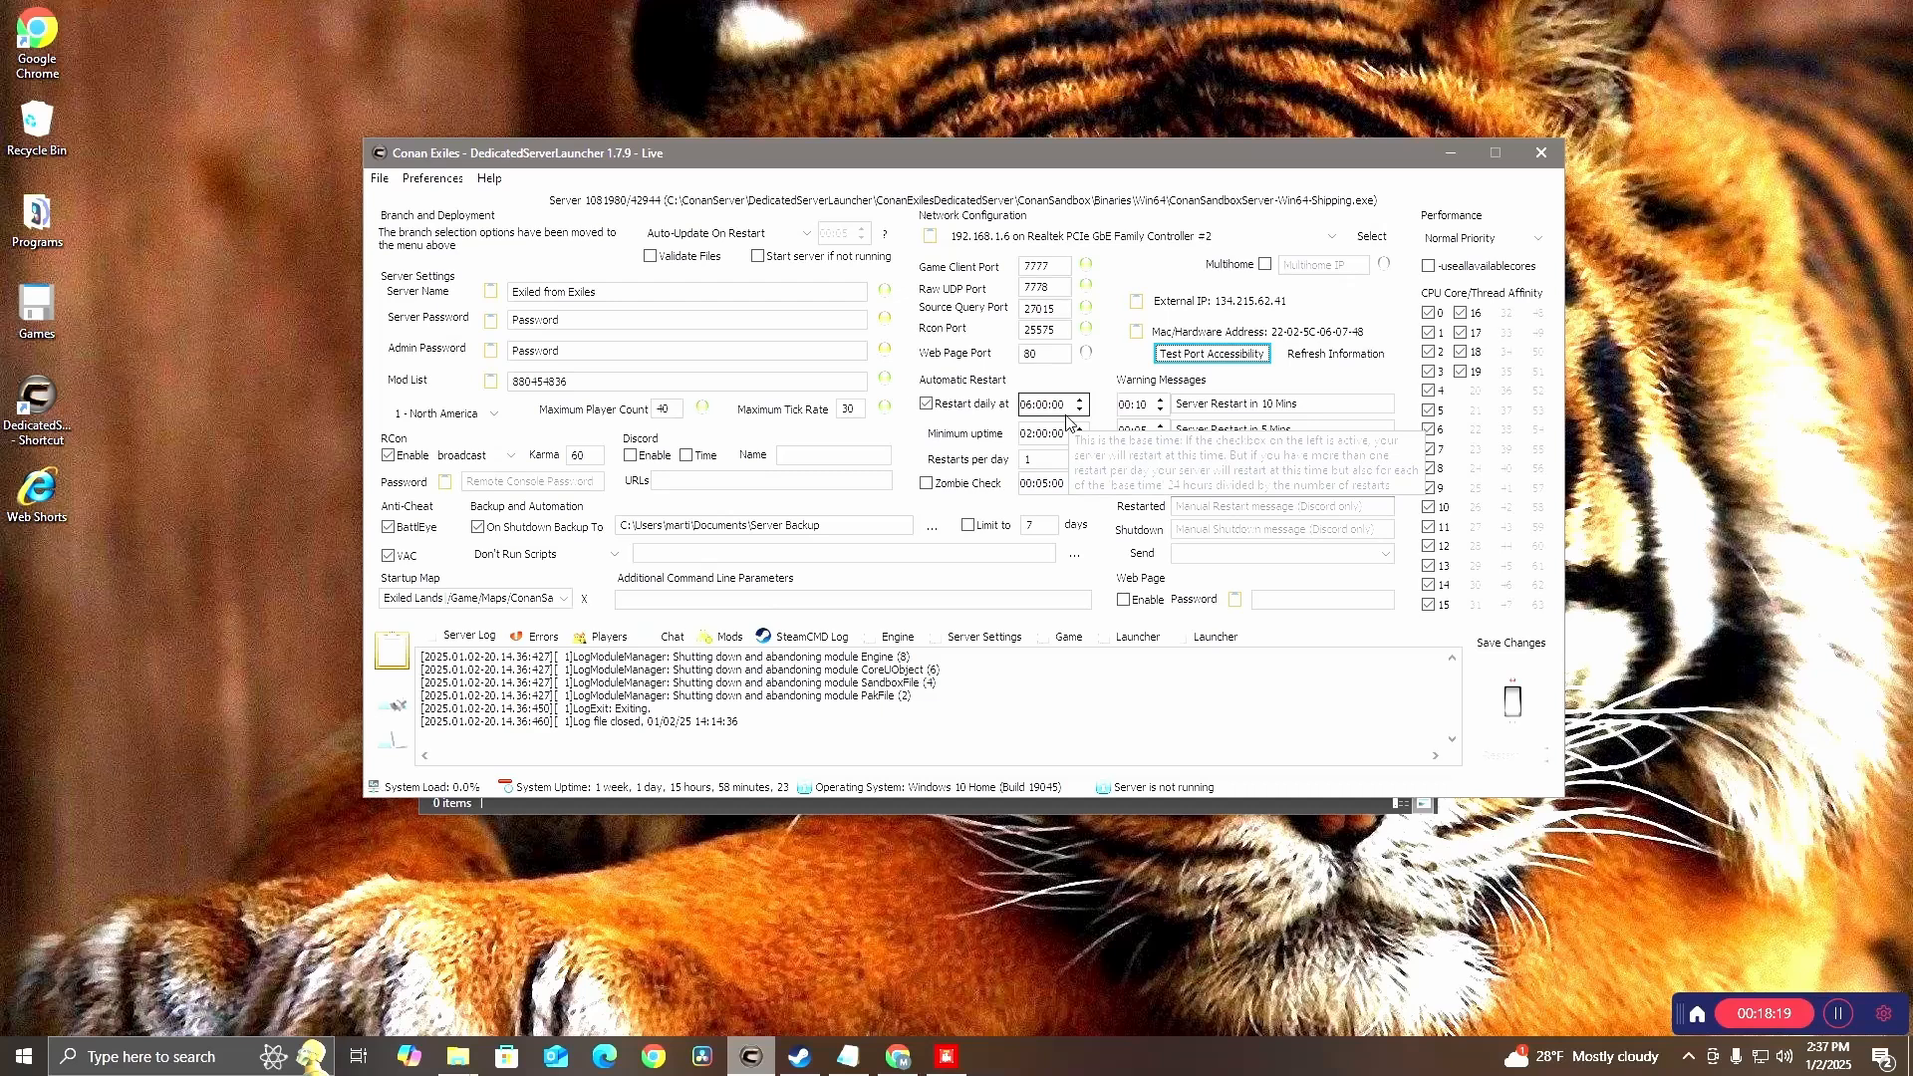
Enable Validate Files in the launcher and save the changes
click(1047, 266)
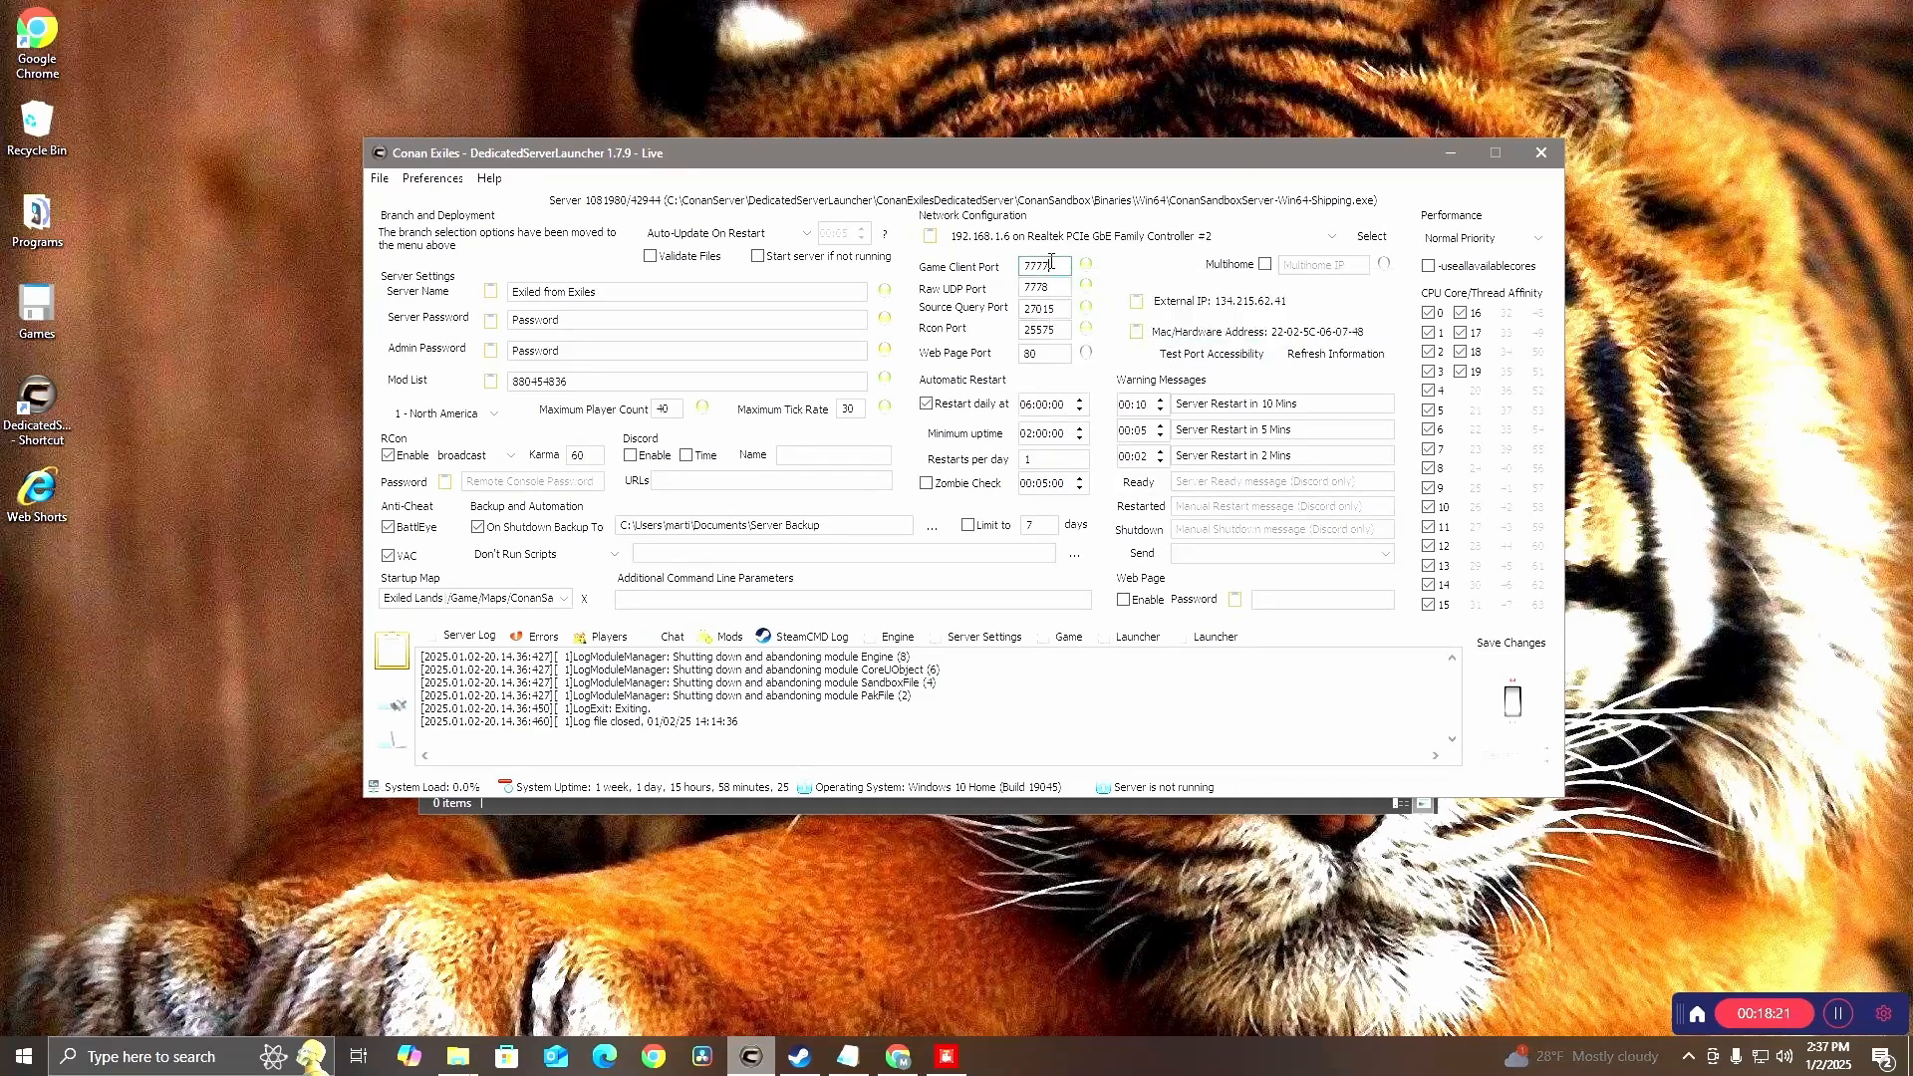
click(1061, 286)
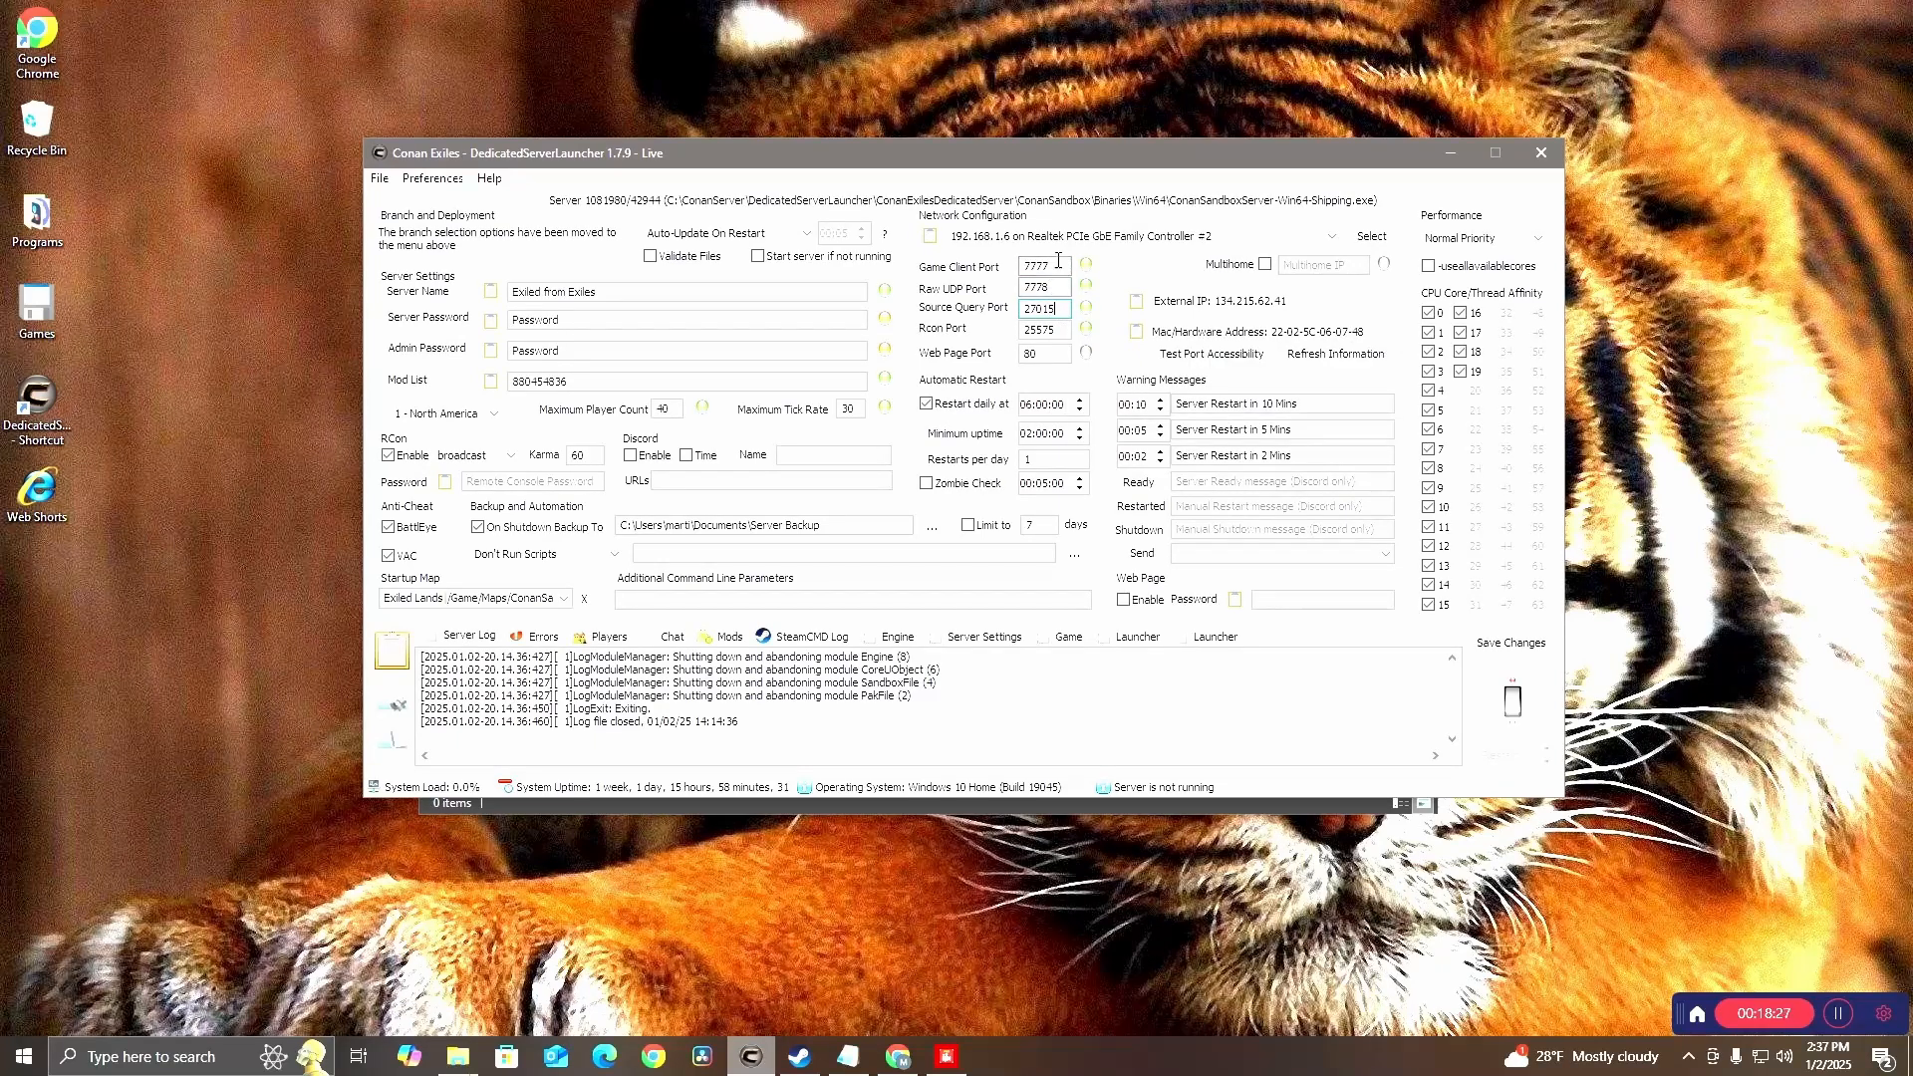
click(1060, 265)
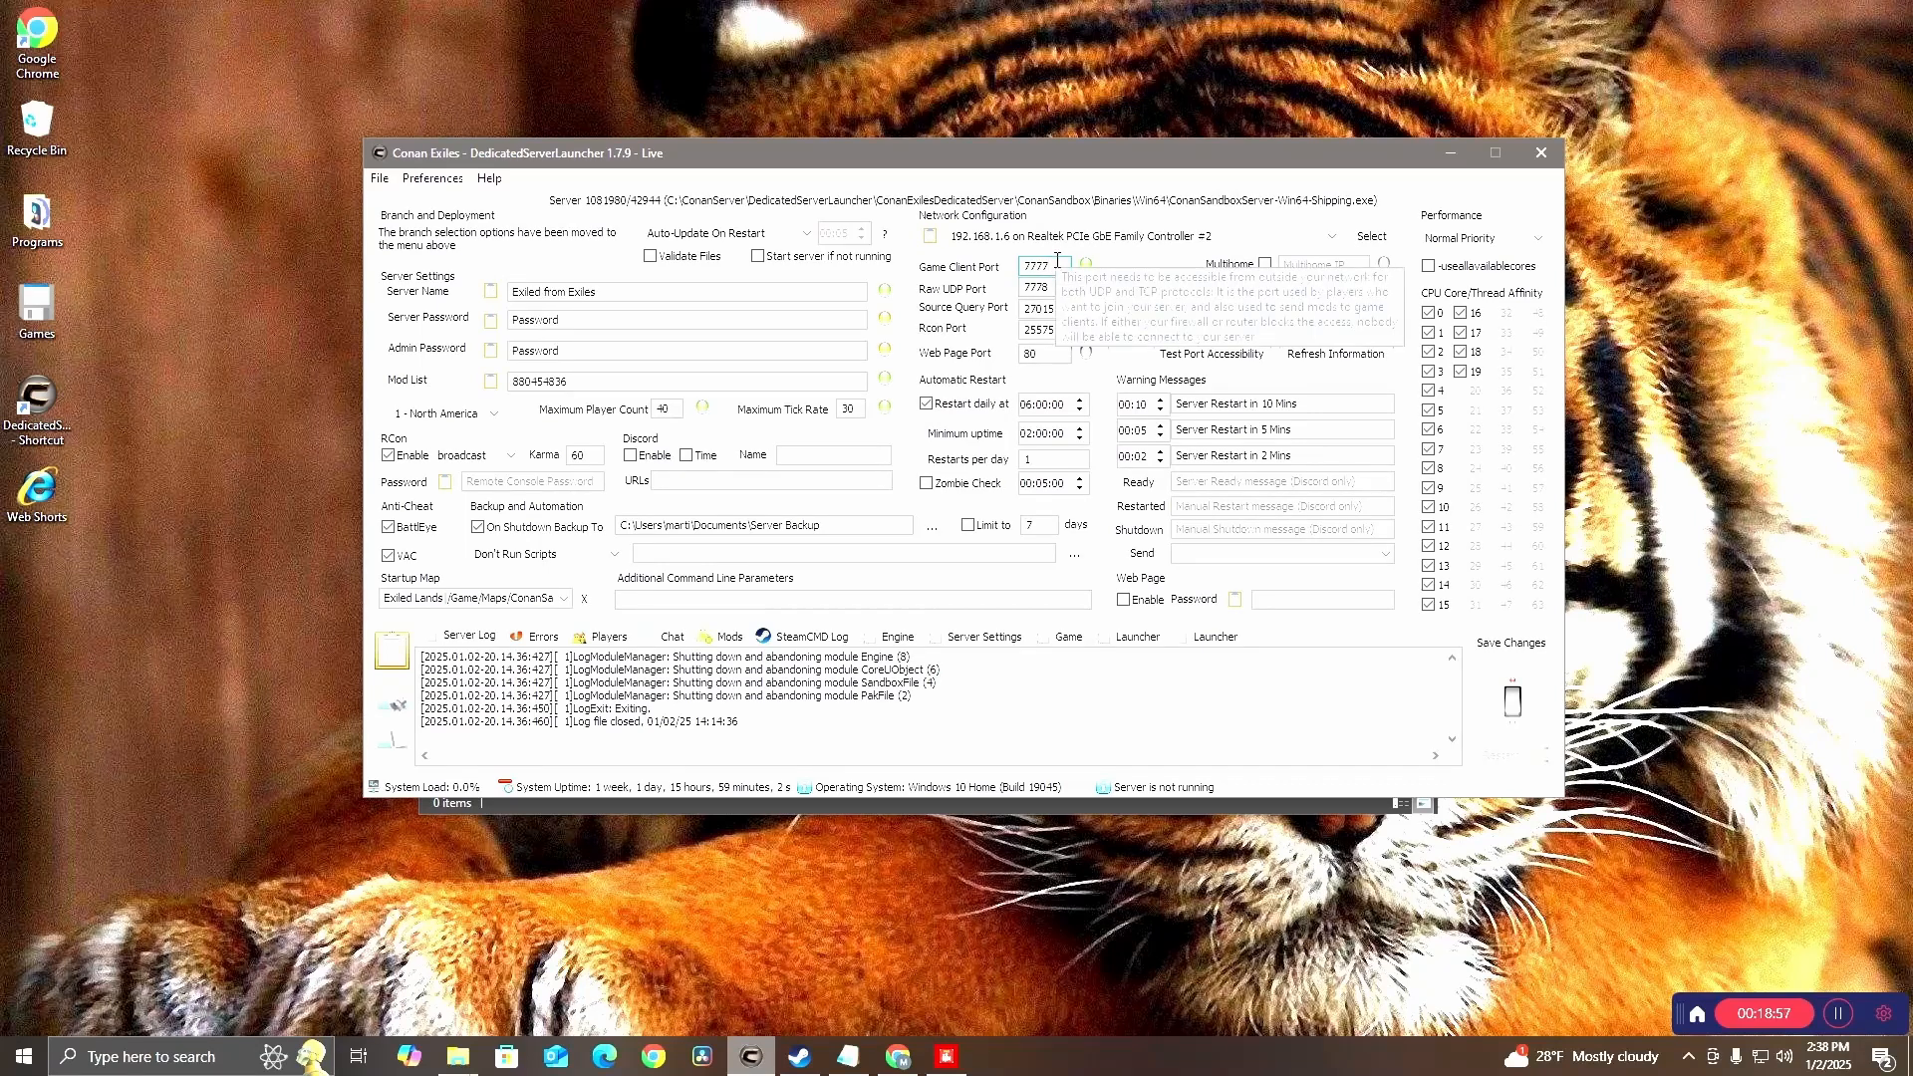
click(1059, 289)
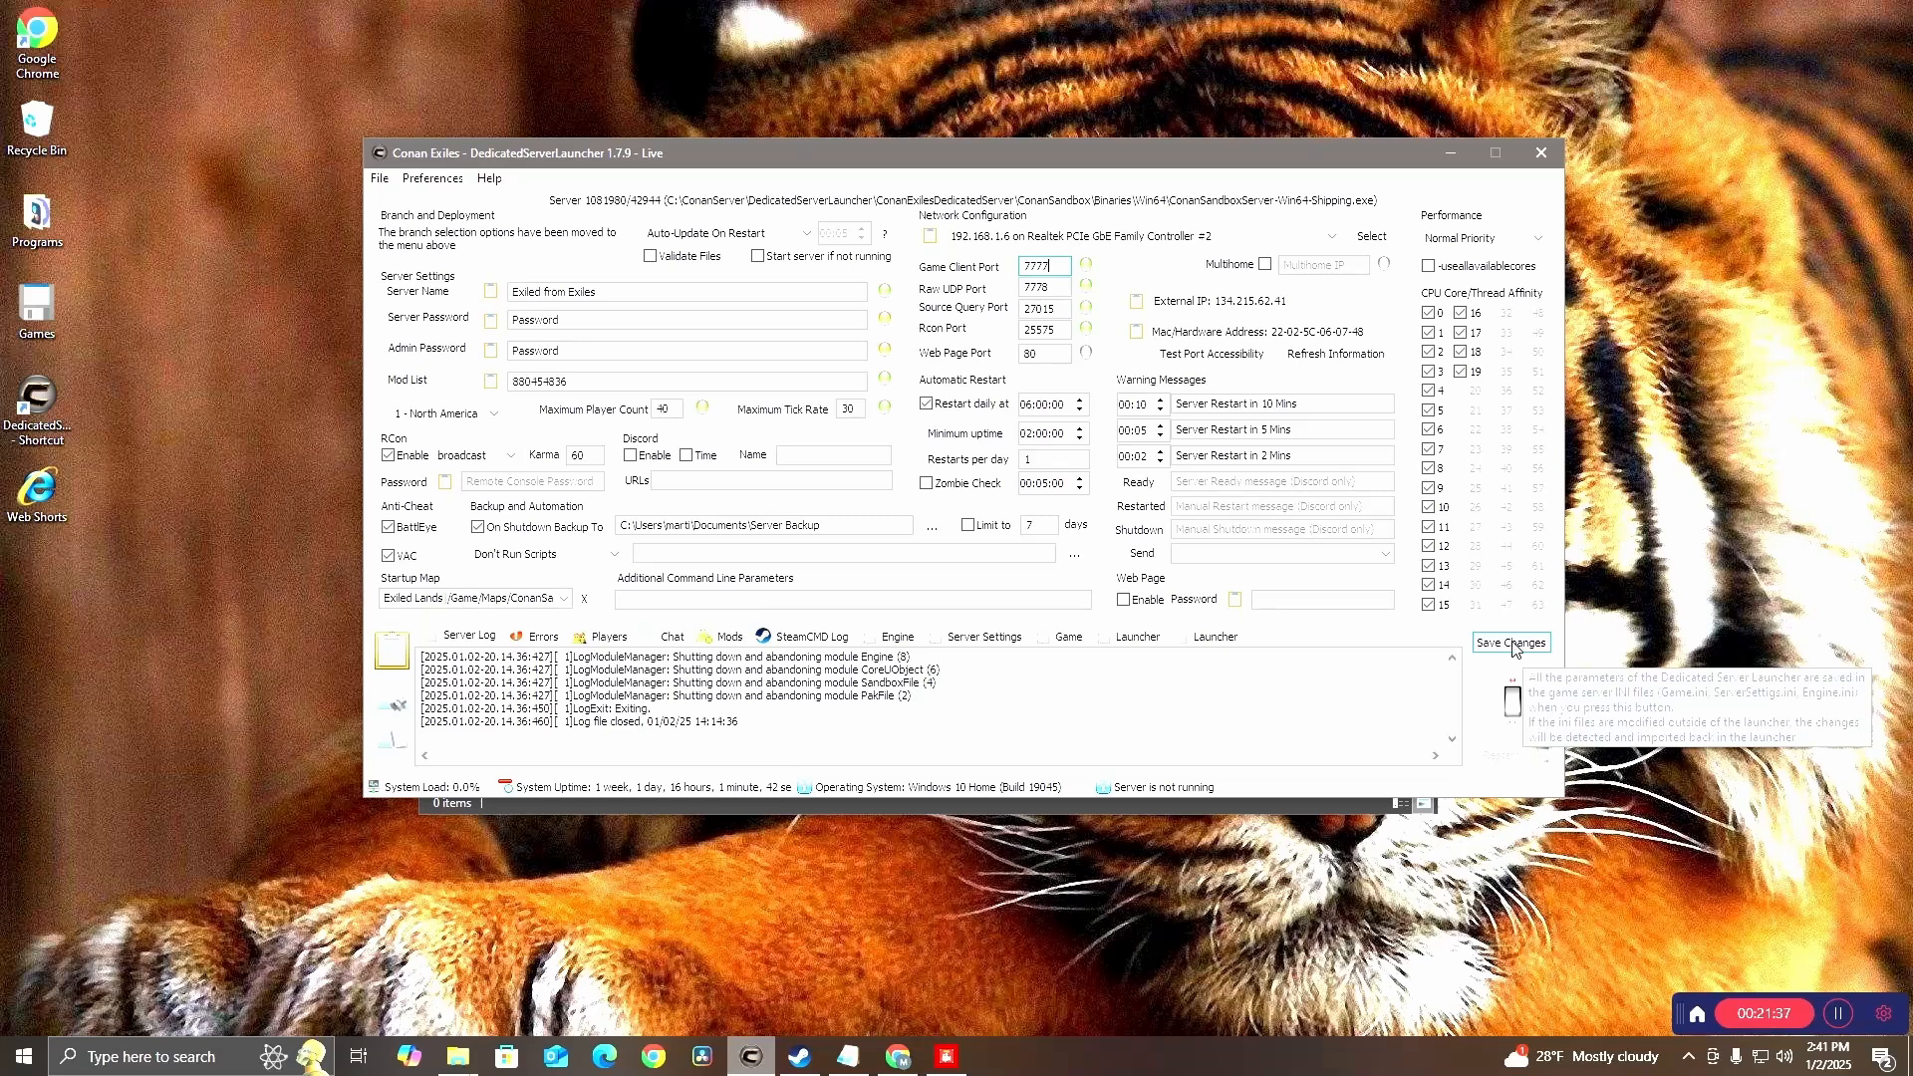
click(657, 256)
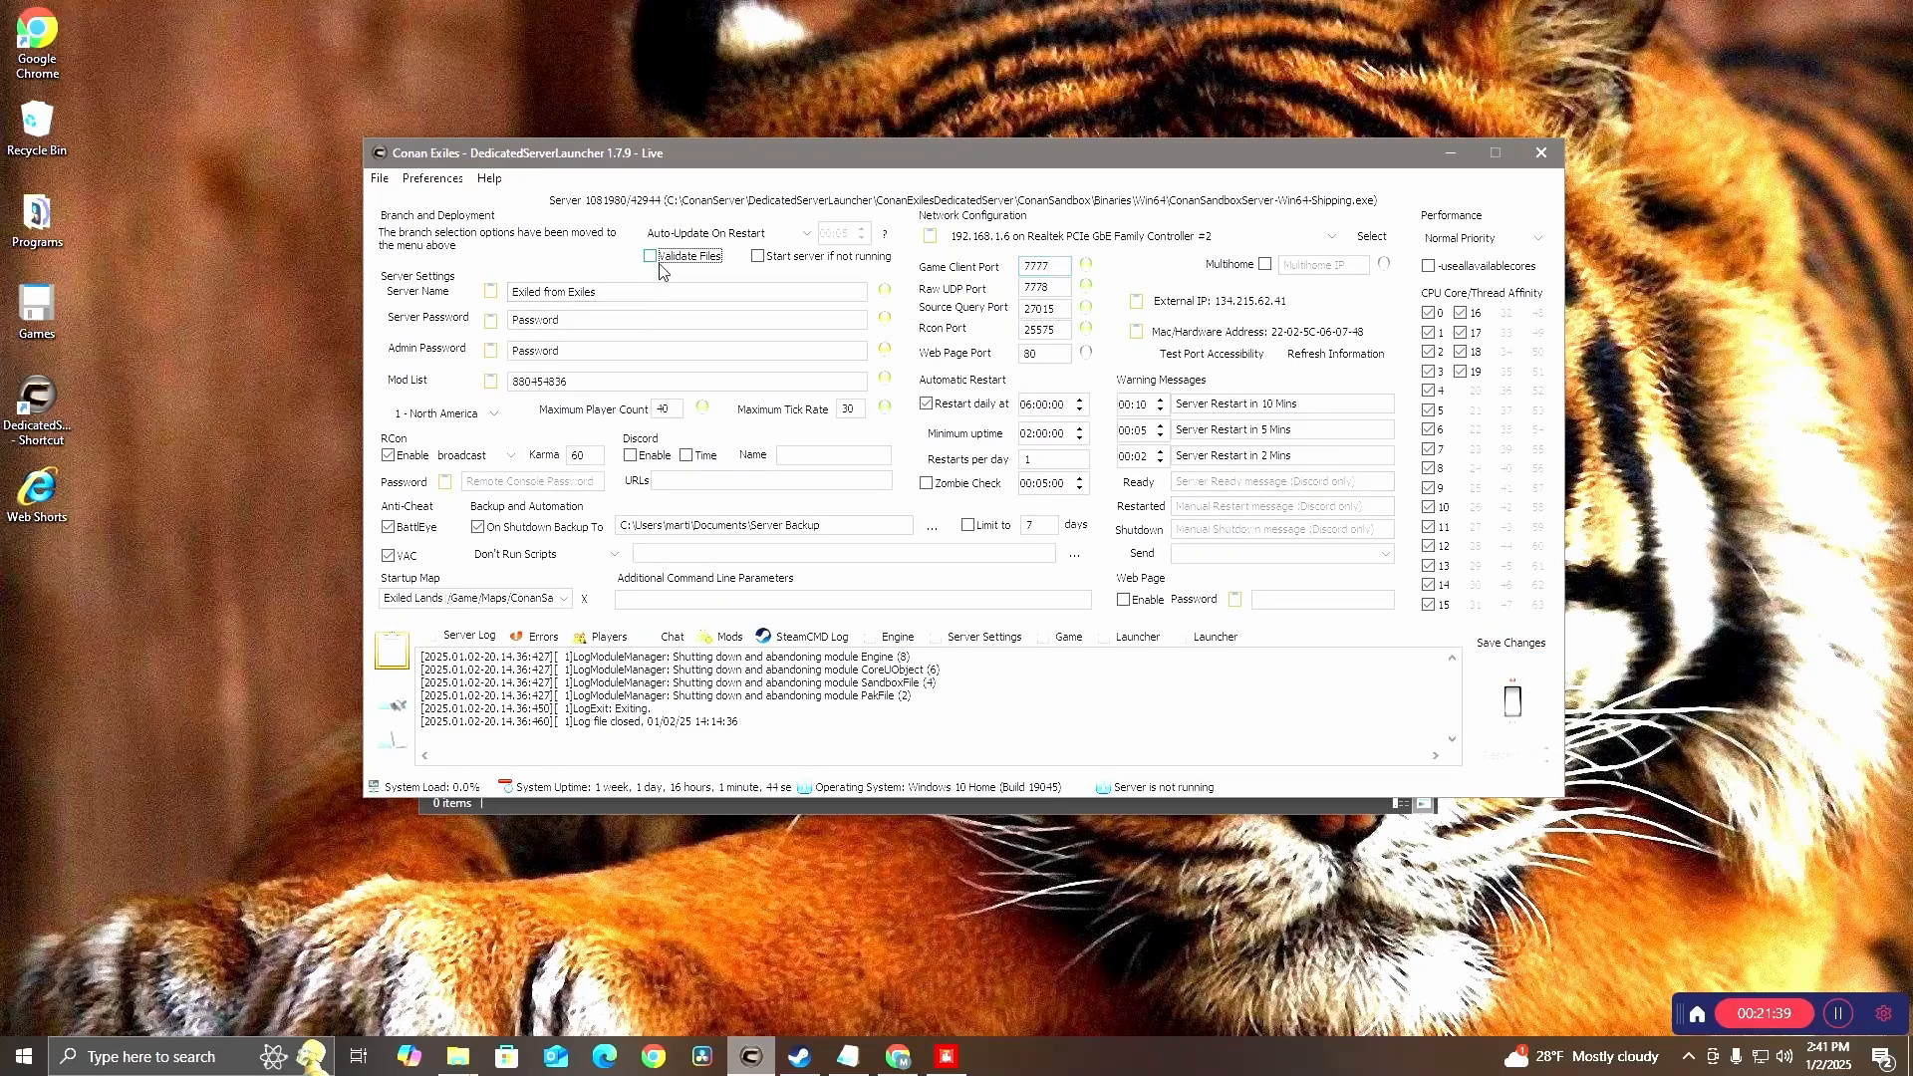
click(1509, 645)
click(1105, 603)
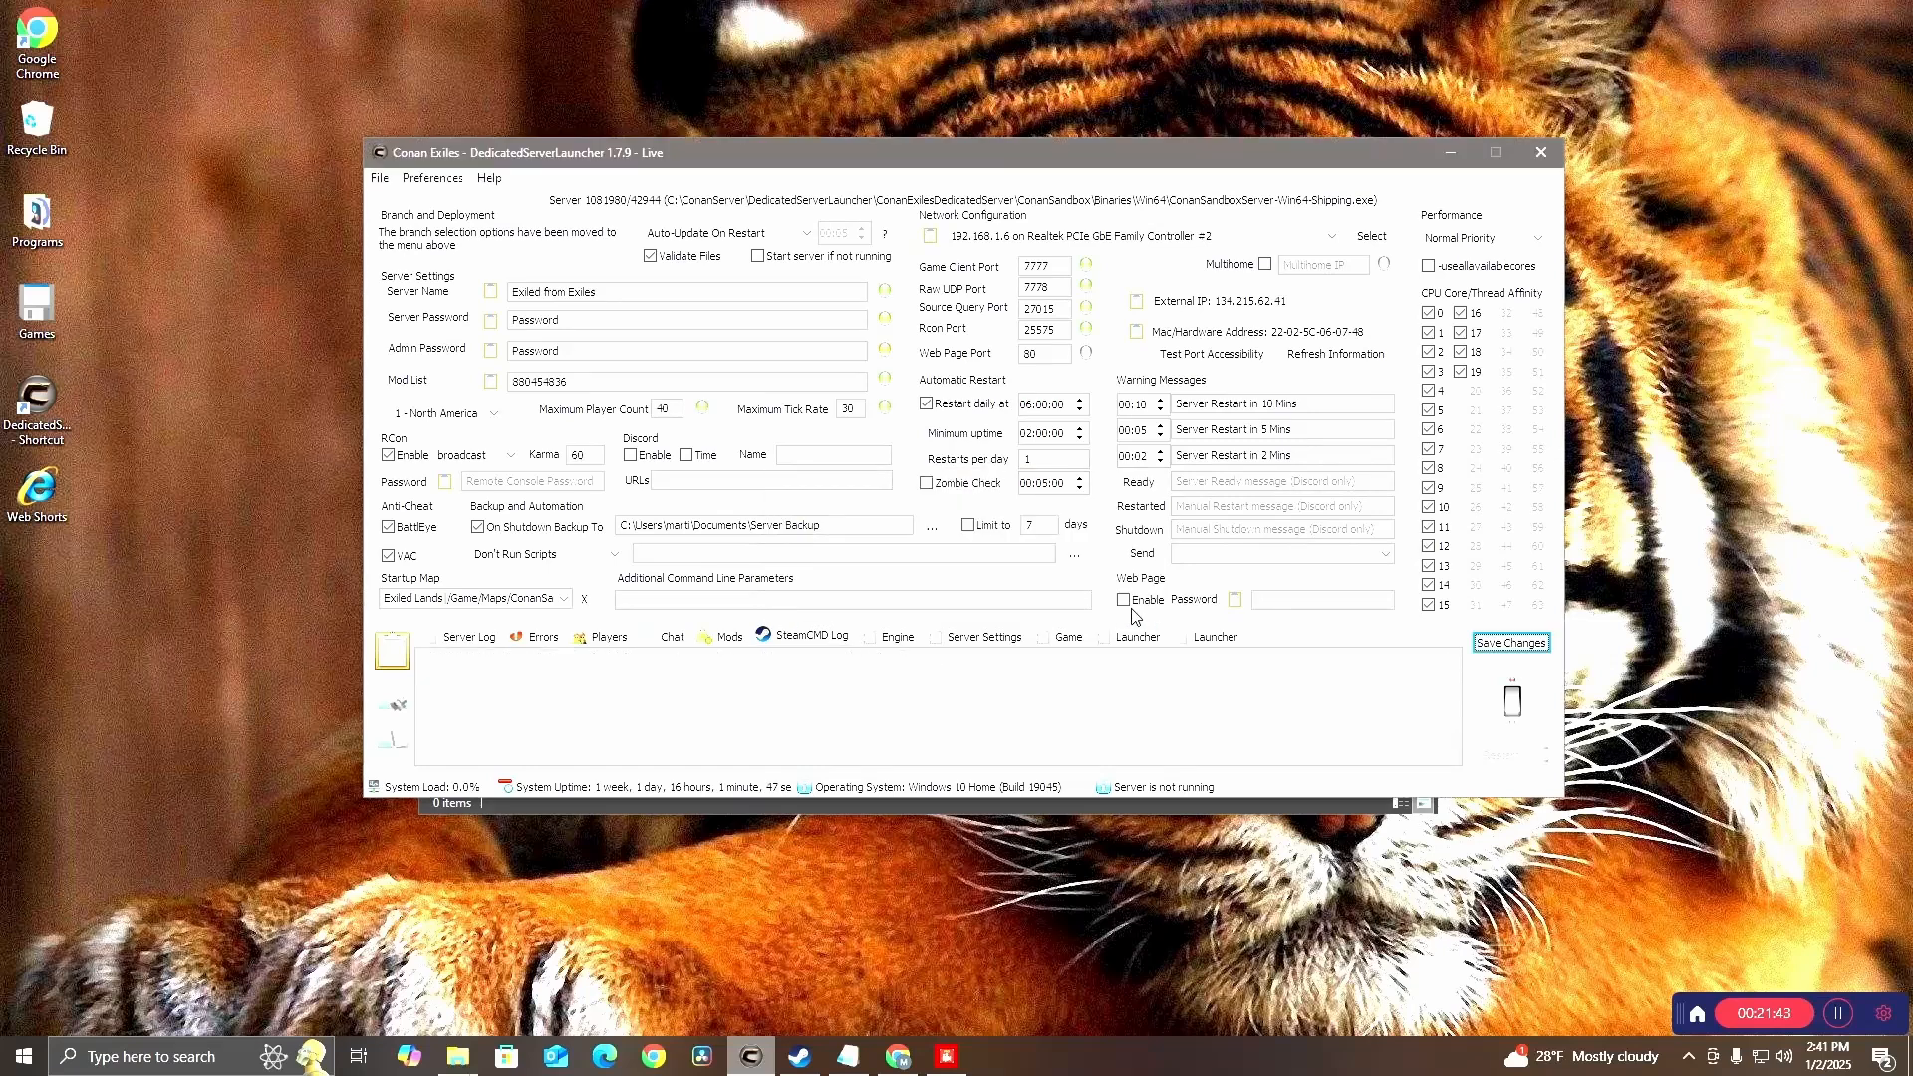